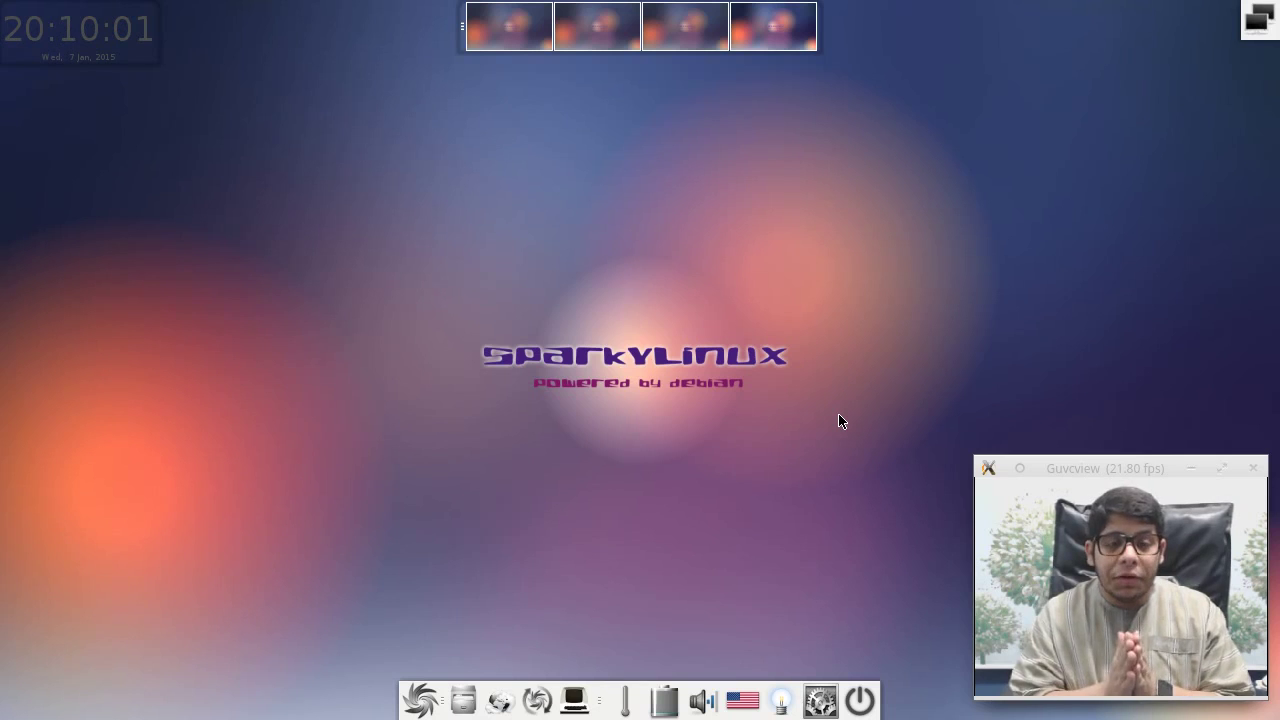
pyautogui.click(415, 208)
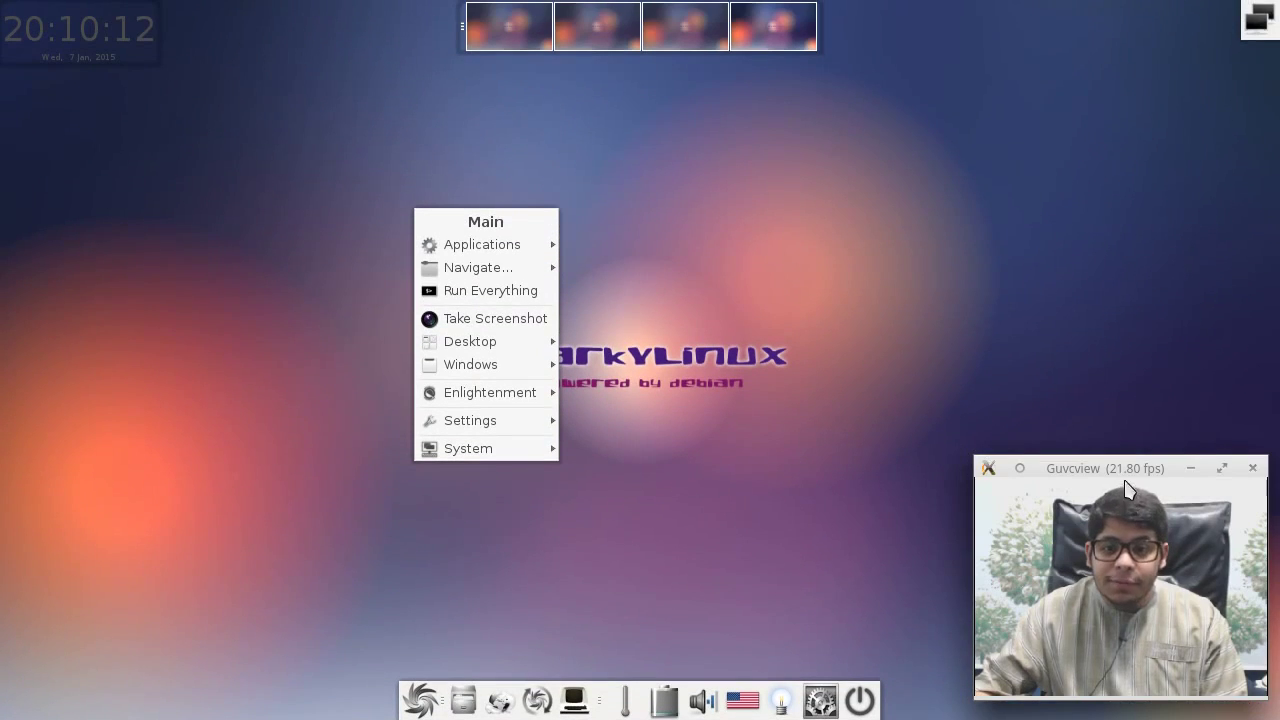
pyautogui.rightClick(1126, 482)
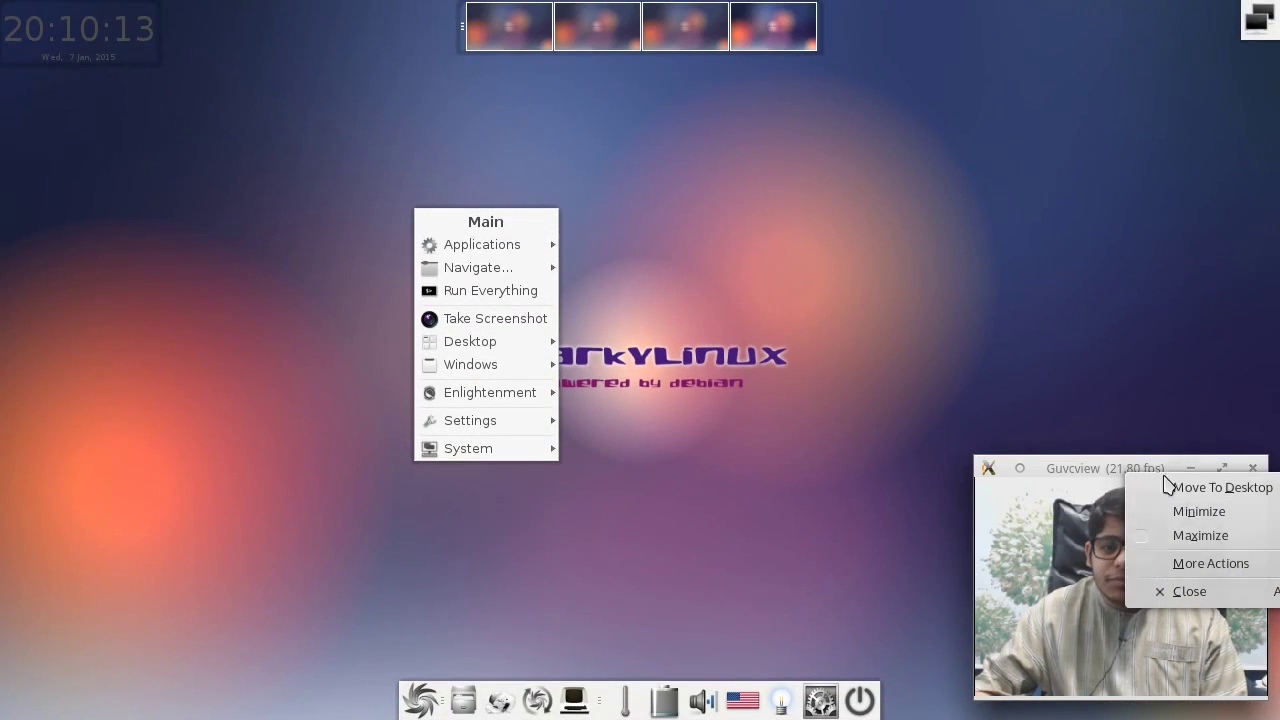
pyautogui.press('Escape')
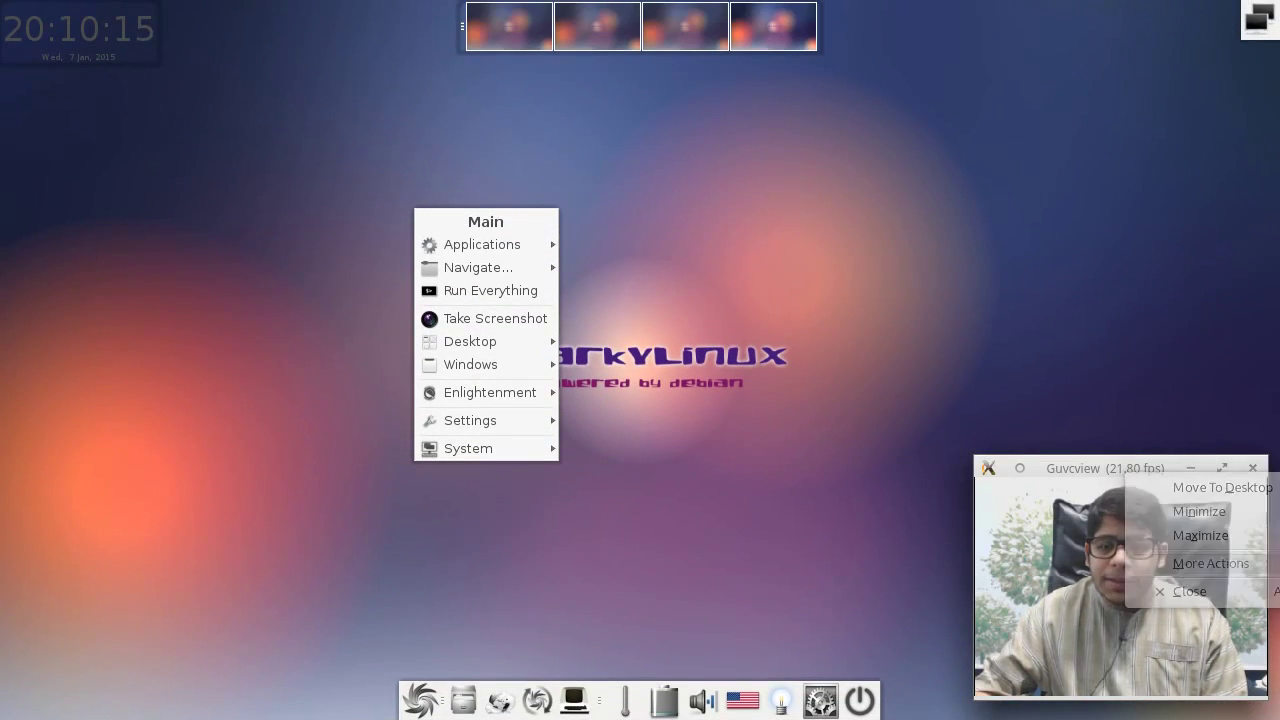
# Step: Open the desktop's main menu and browse the Accessories, Development, Graphics, Internet and System application categories
pyautogui.click(342, 153)
pyautogui.click(342, 153)
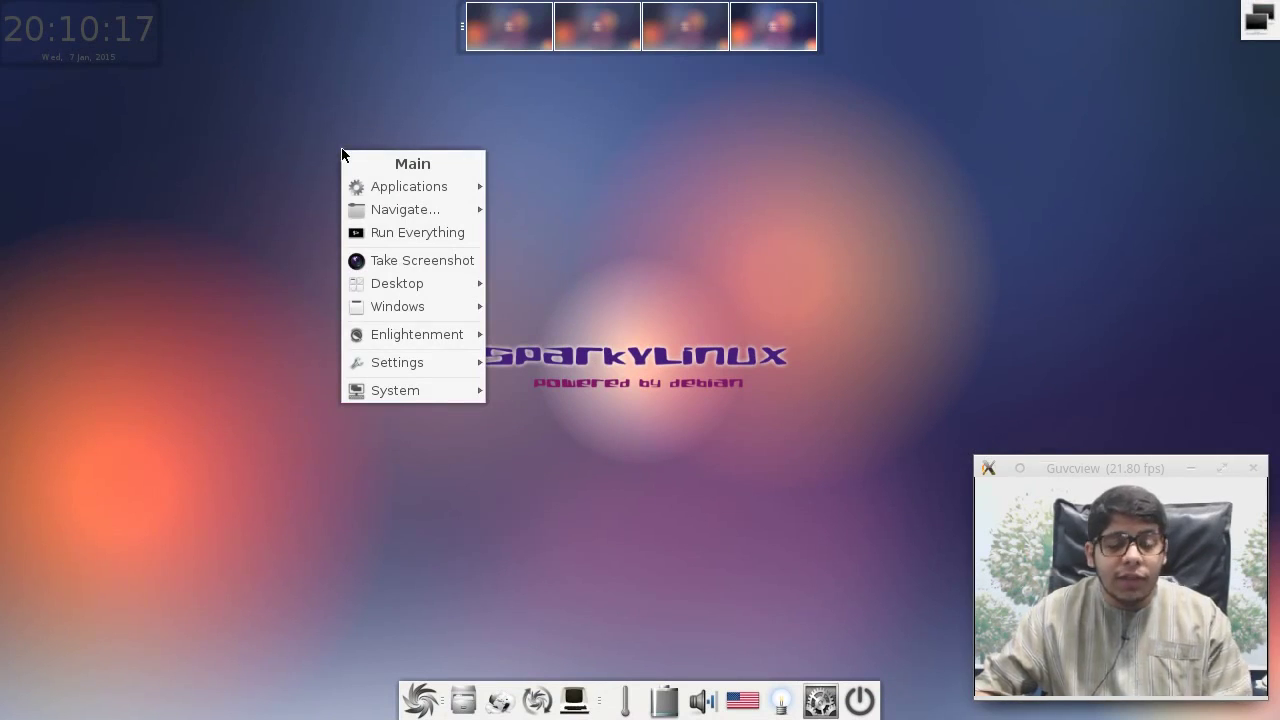
pyautogui.moveTo(383, 180)
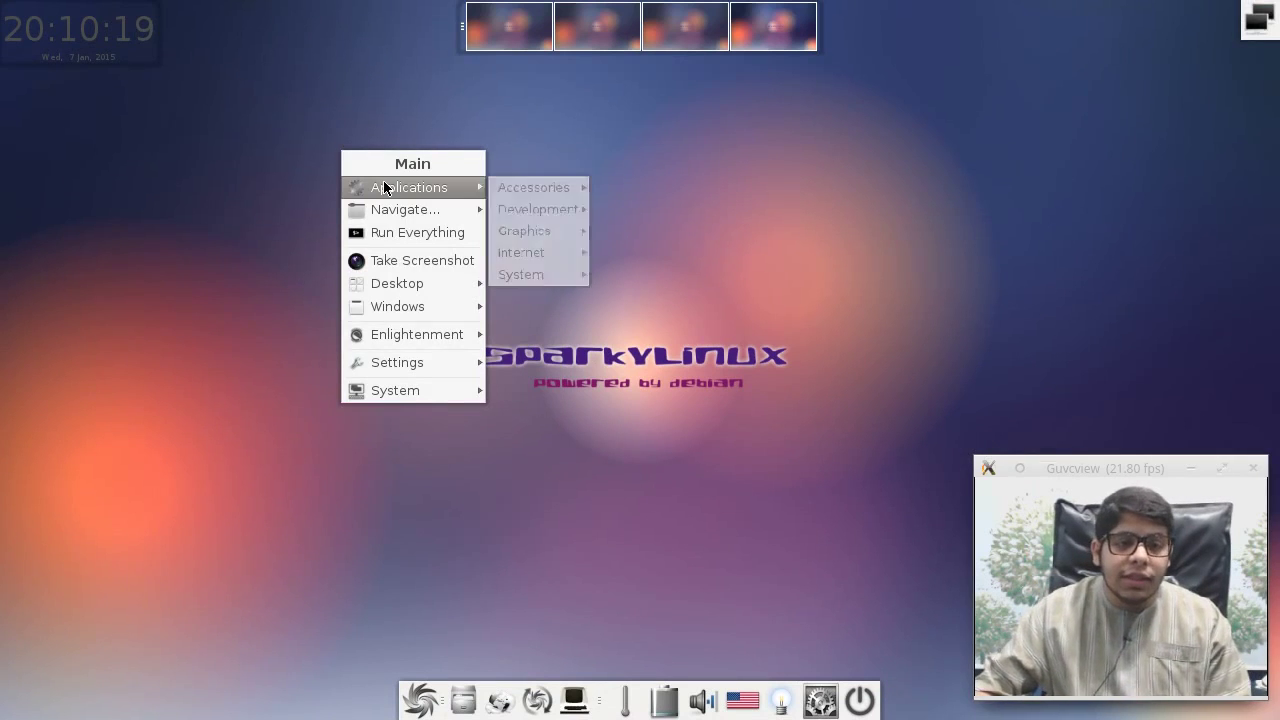
pyautogui.moveTo(534, 191)
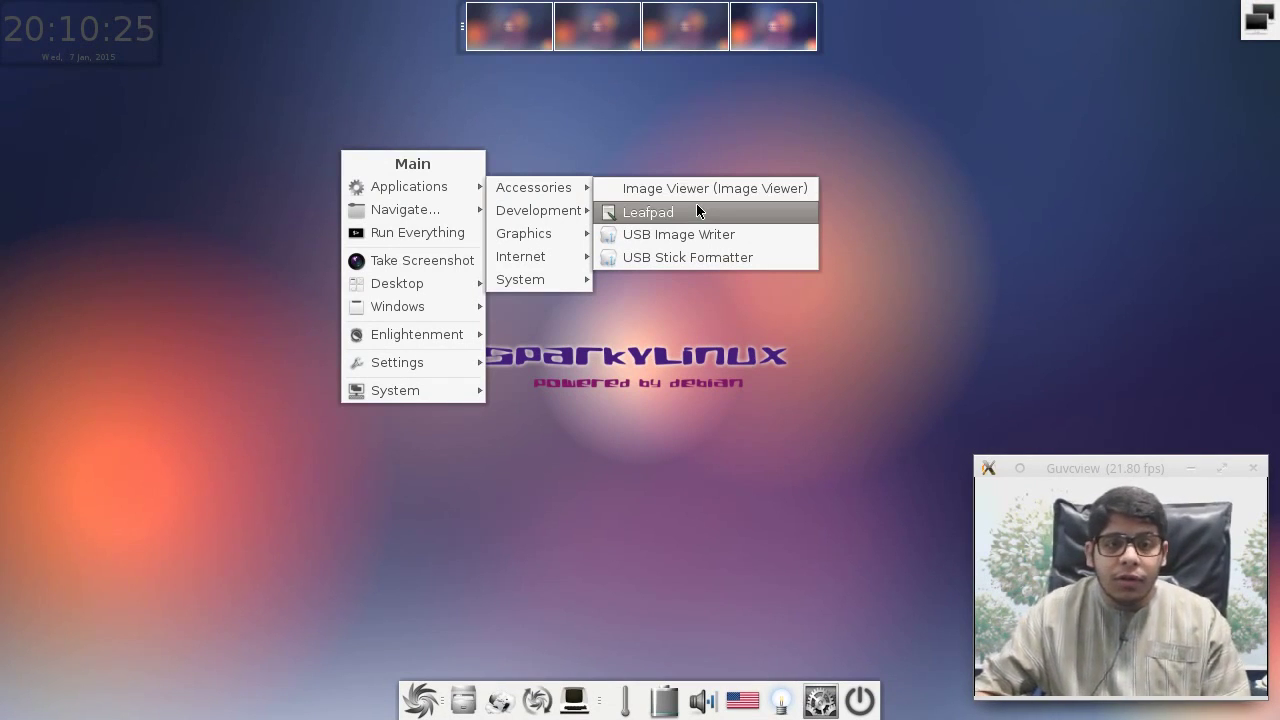
pyautogui.moveTo(576, 216)
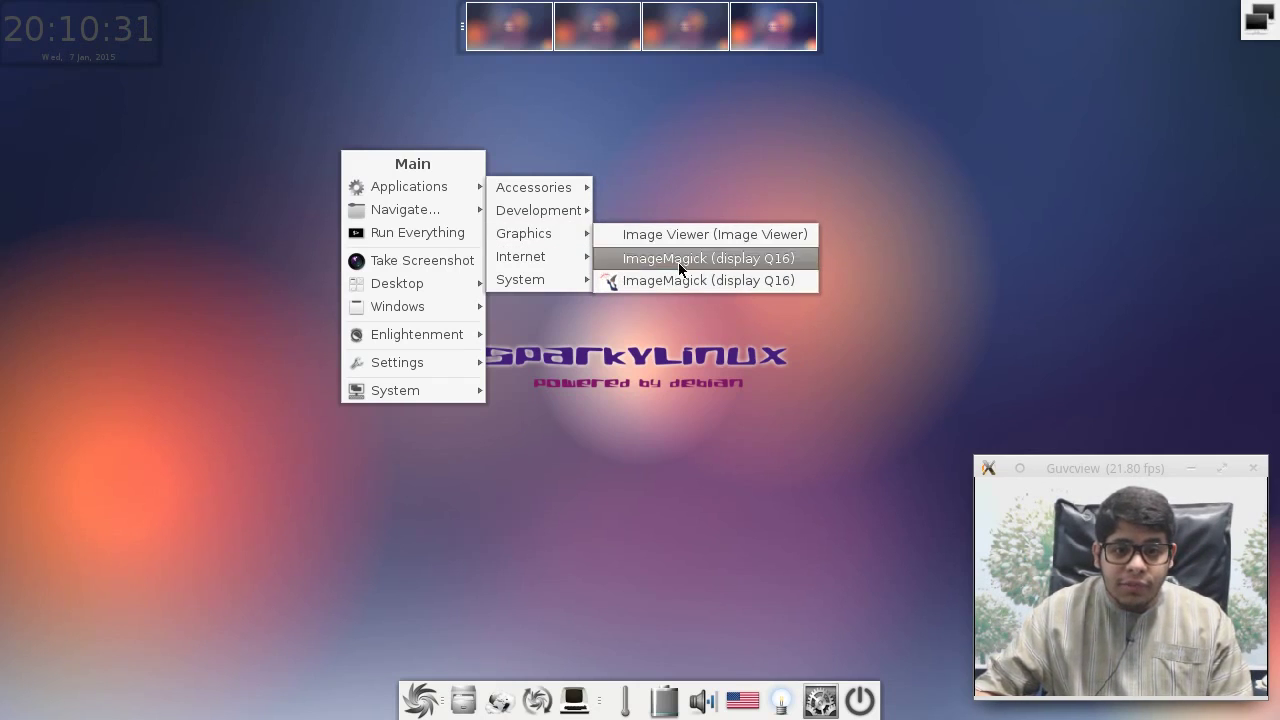
pyautogui.moveTo(528, 258)
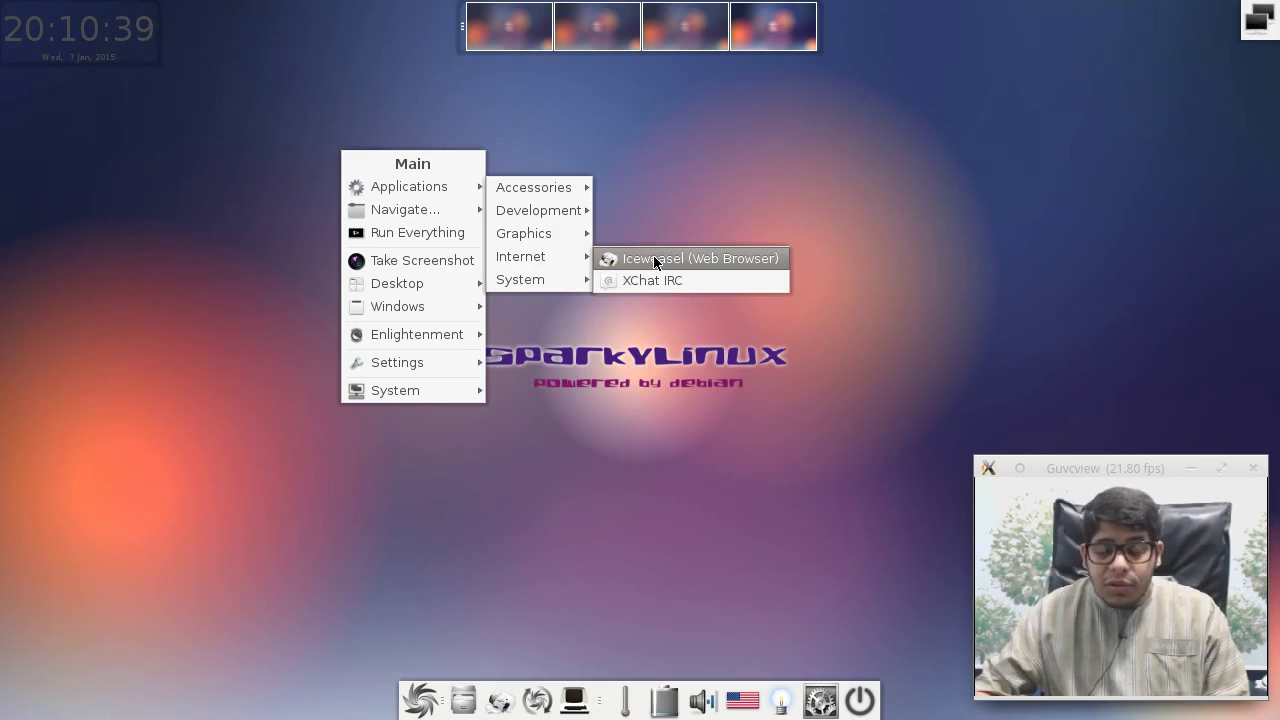
pyautogui.moveTo(560, 276)
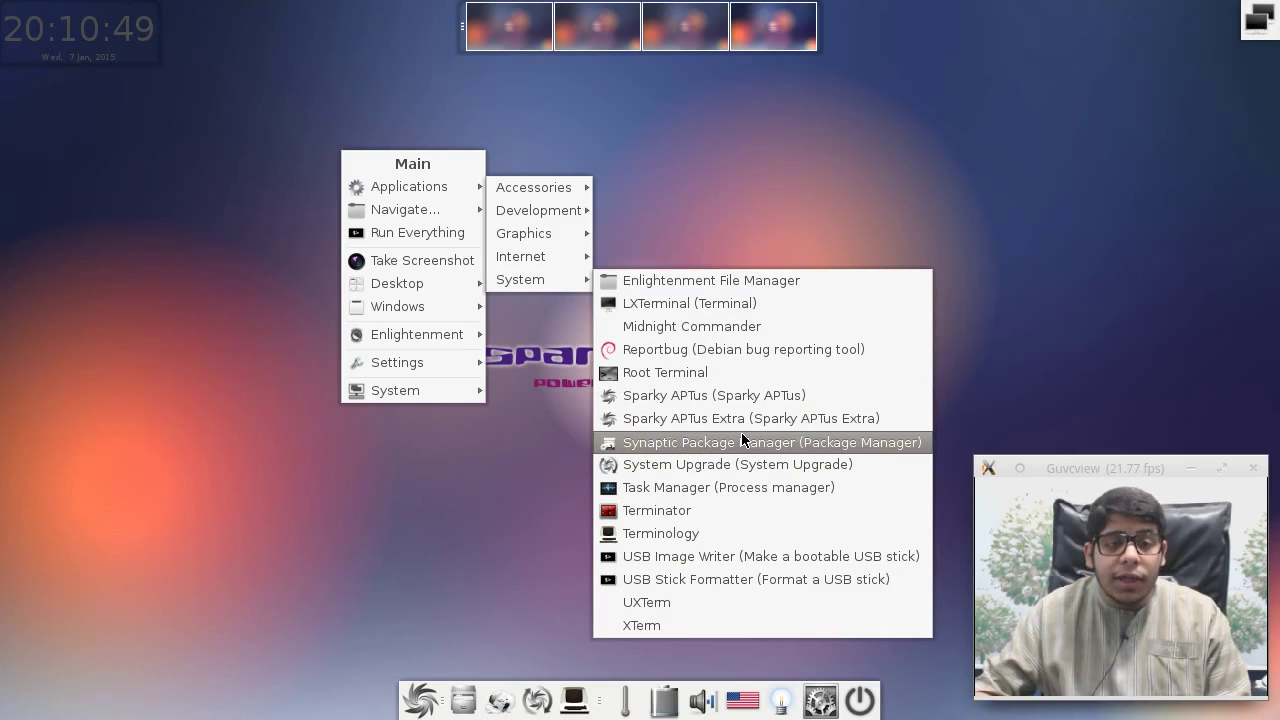
# Step: Browse the Home, Desktop, Favorites and Root locations under Navigate, including the root file system's folders
pyautogui.moveTo(444, 212)
pyautogui.moveTo(503, 213)
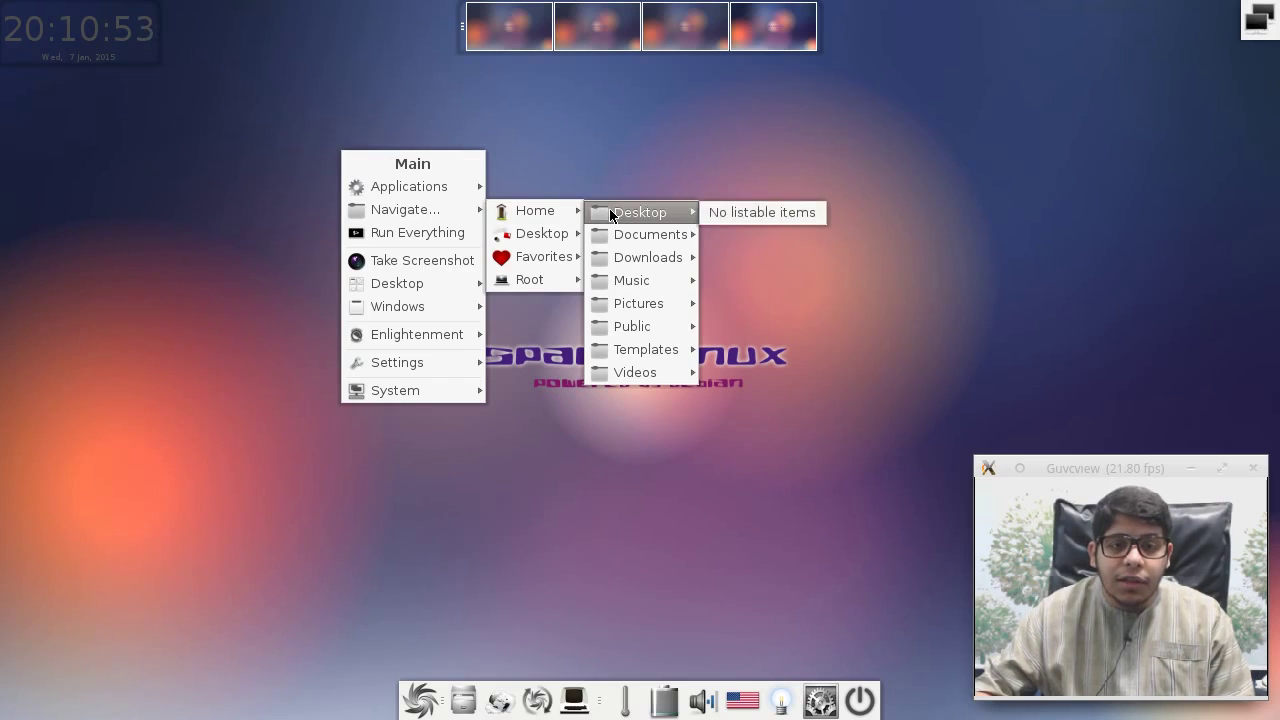
pyautogui.moveTo(614, 236)
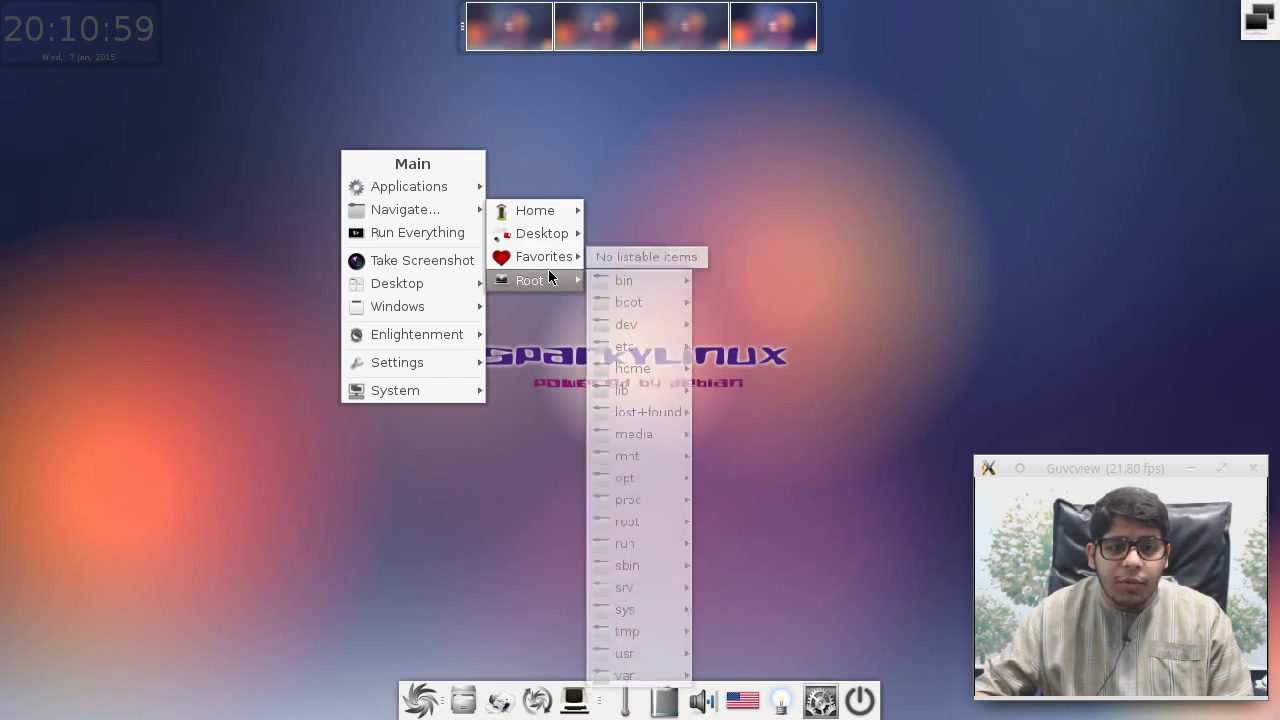
pyautogui.moveTo(655, 302)
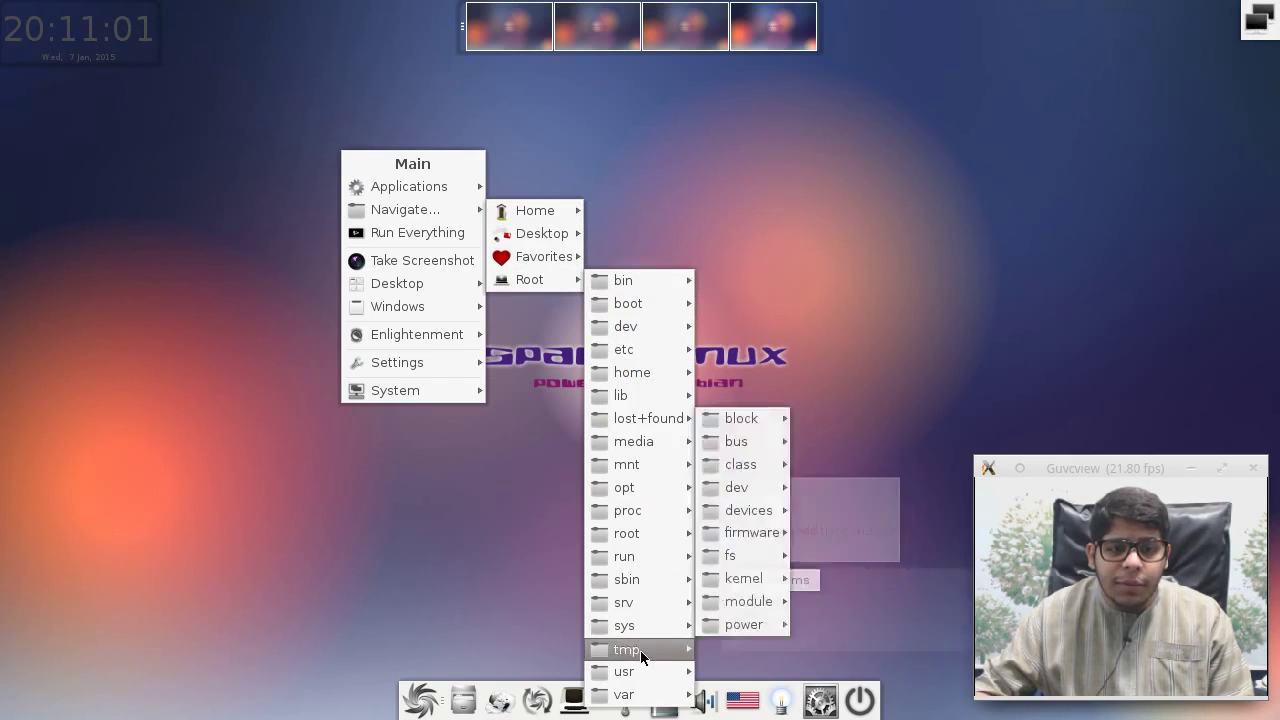
# Step: Search the Run Everything launcher for "ice" and dismiss it
pyautogui.click(443, 234)
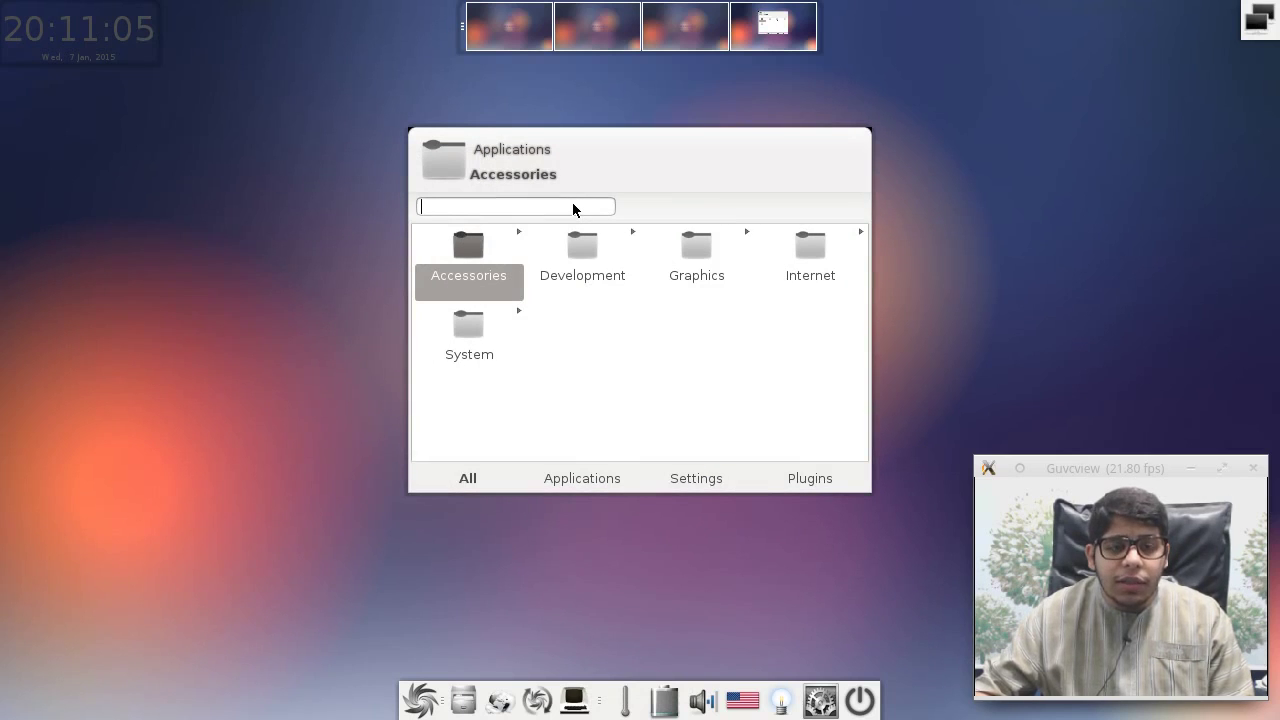
pyautogui.write('ic')
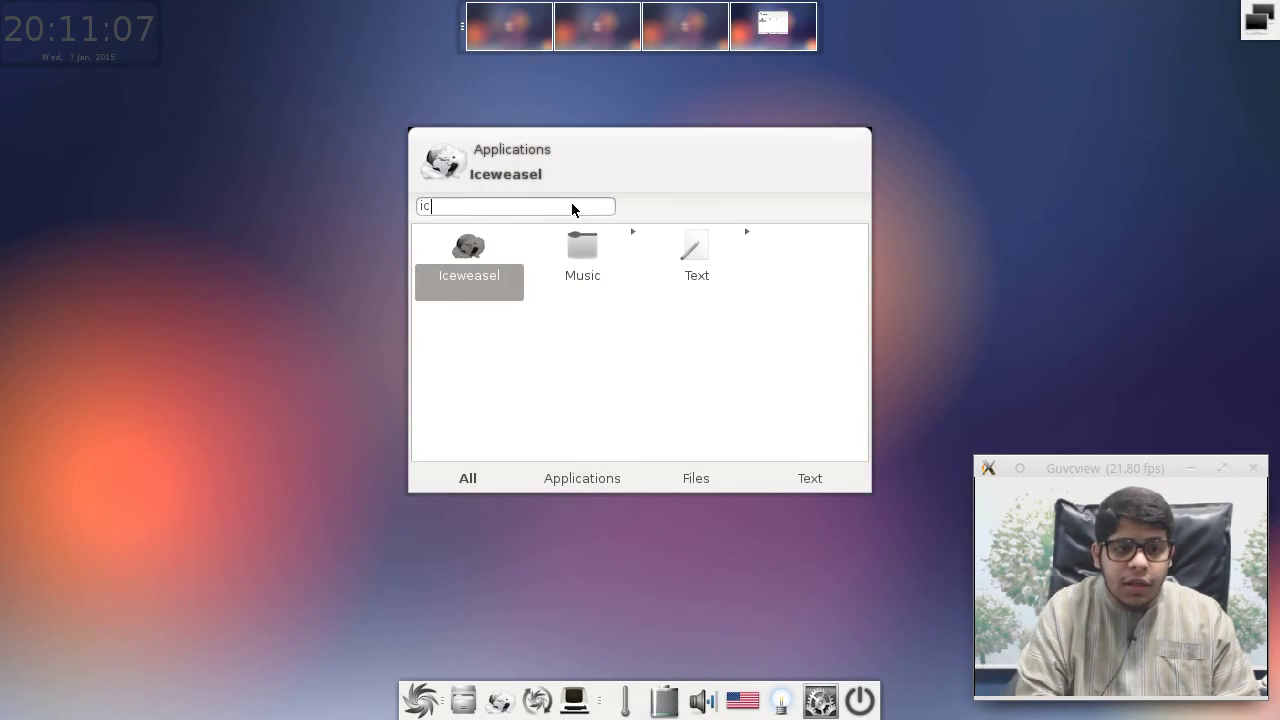
pyautogui.write('e')
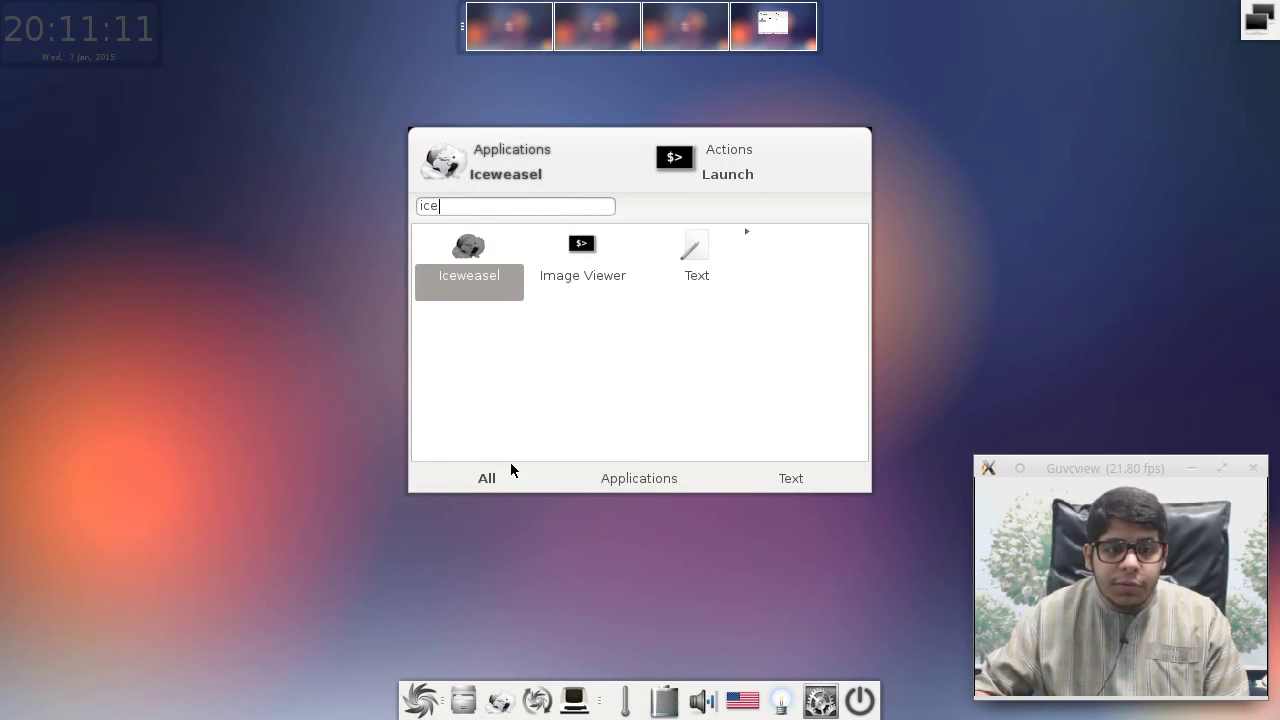
pyautogui.press('Tab')
pyautogui.press('Return')
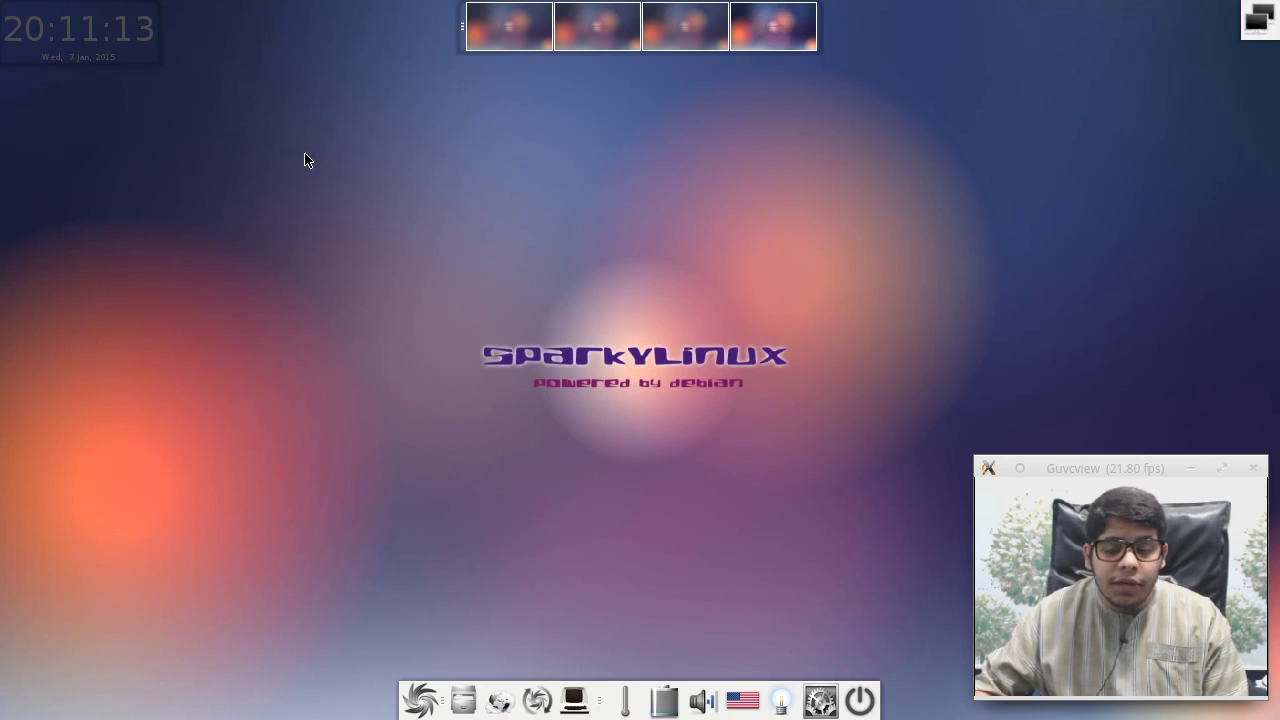
# Step: Open the desktop's gadget settings, add the Mixer gadget and place it on the lower left of the desktop
pyautogui.click(305, 159)
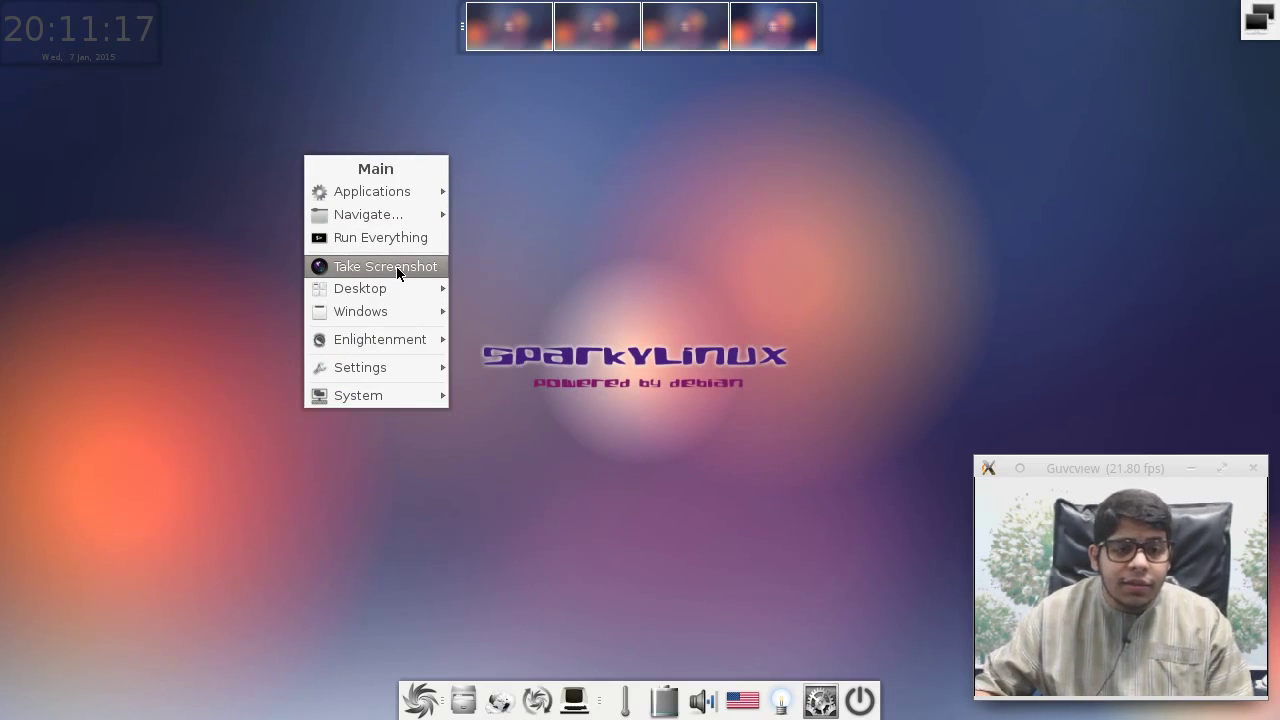
pyautogui.moveTo(395, 289)
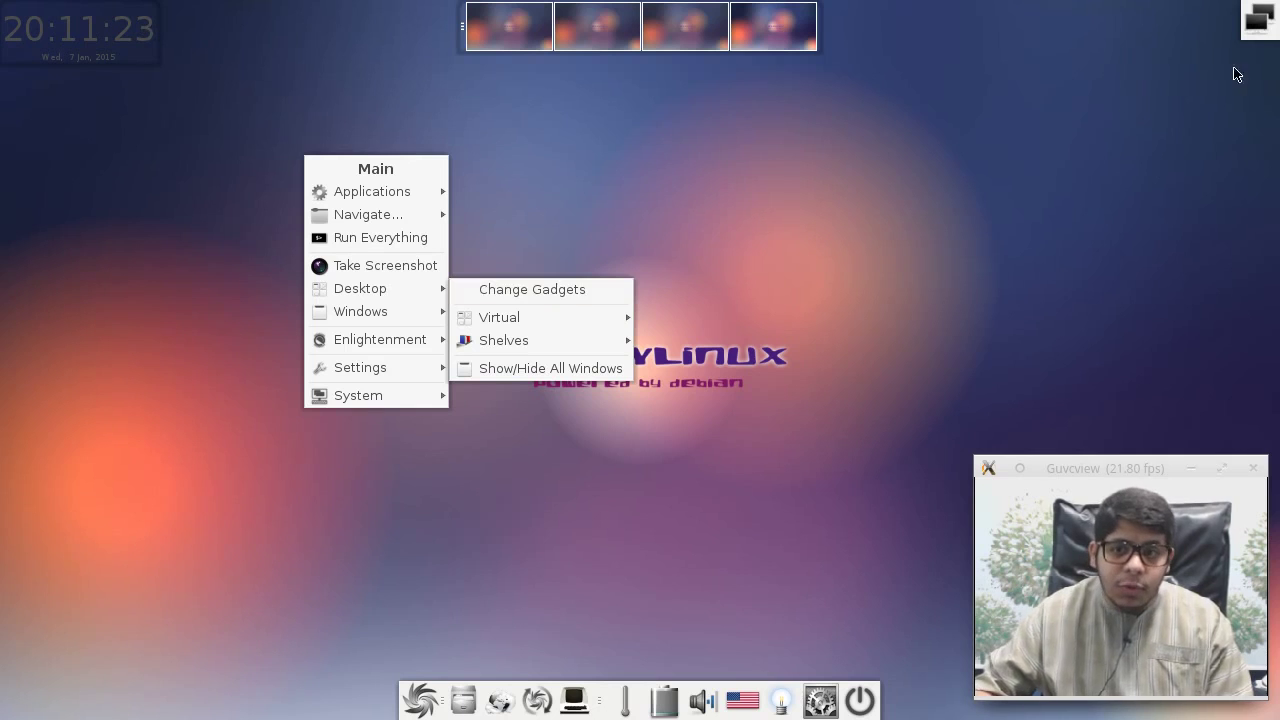
pyautogui.click(524, 288)
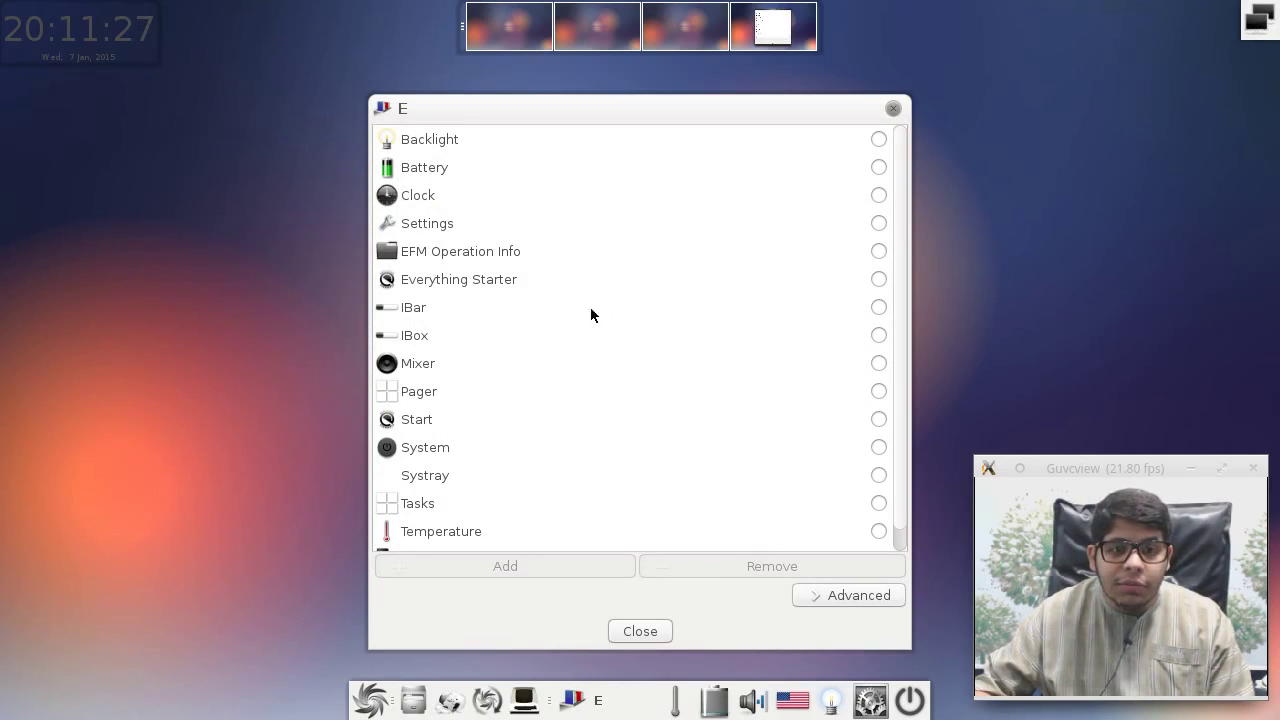
pyautogui.scroll(-1, 446, 356)
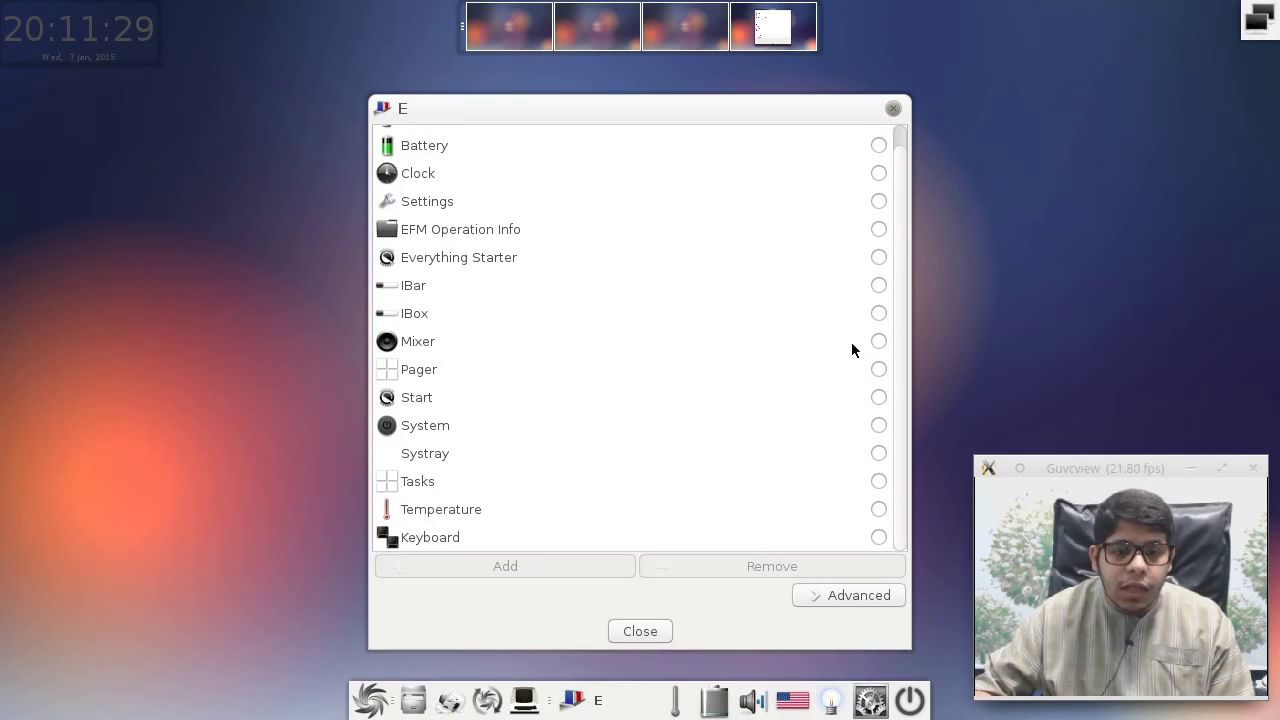
pyautogui.click(878, 342)
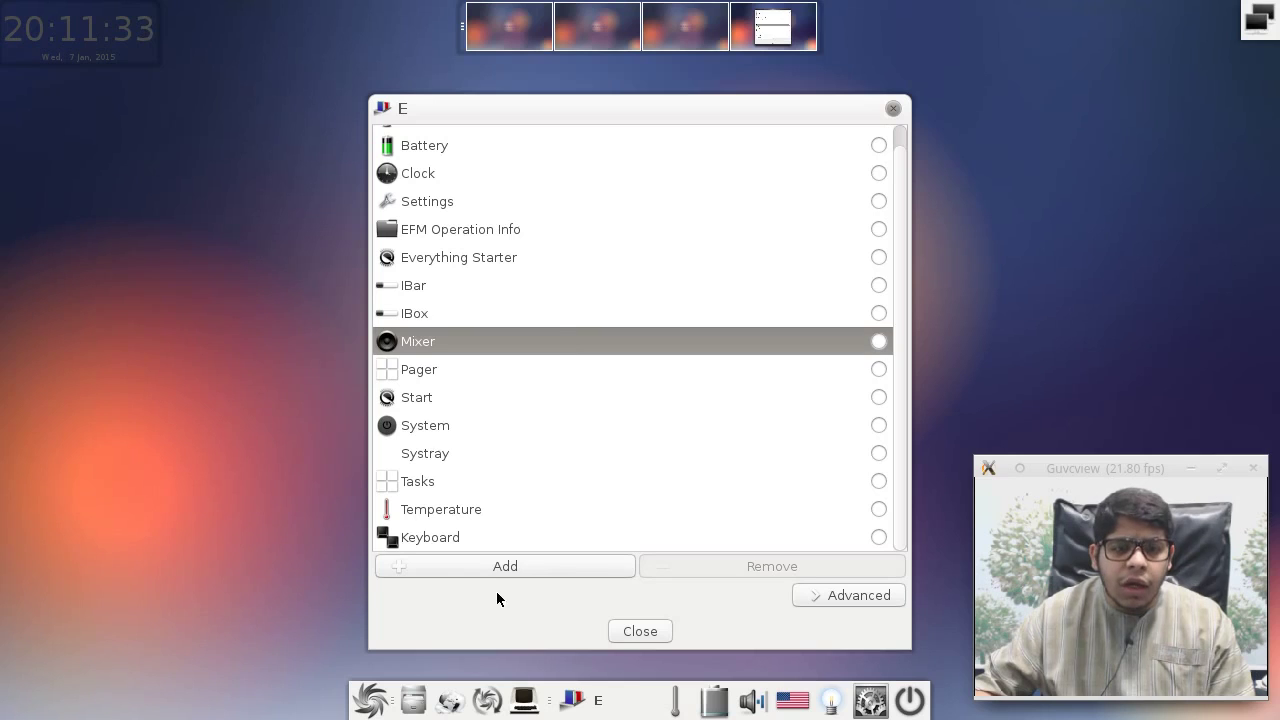
pyautogui.click(504, 566)
pyautogui.moveTo(178, 112); pyautogui.dragTo(133, 498)
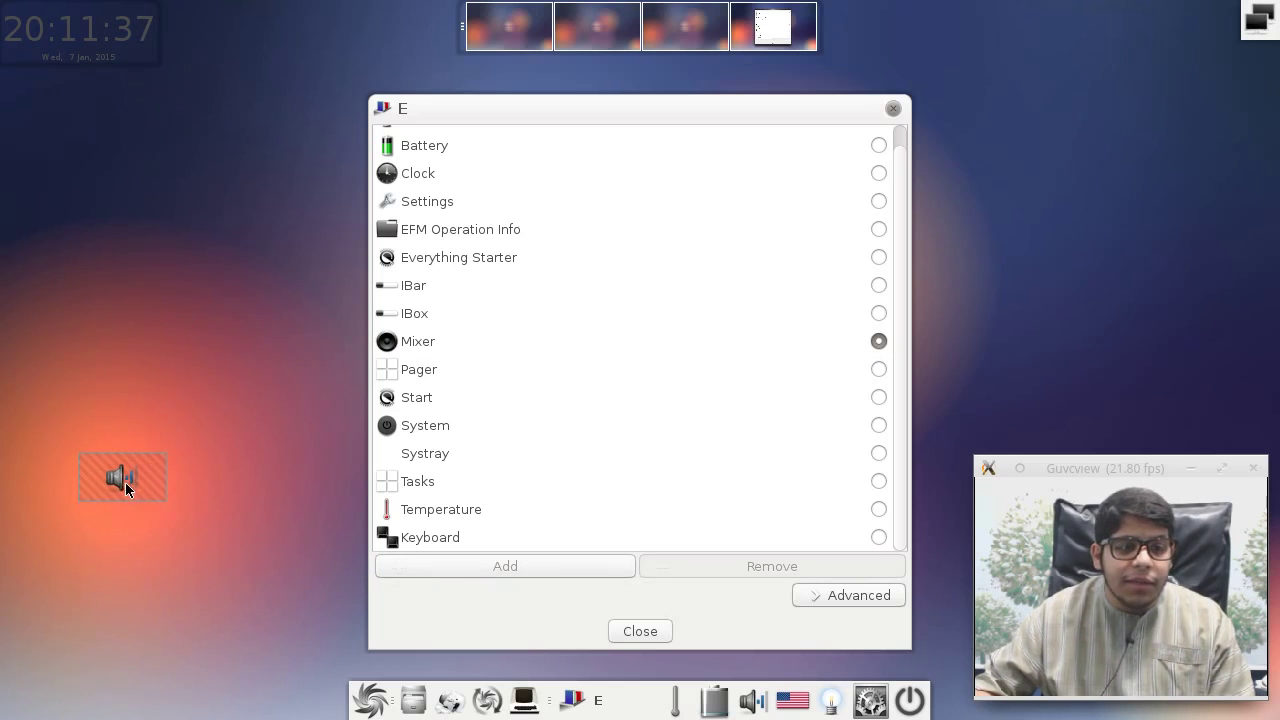
# Step: Add the Start gadget to the desktop and finish its placement just below the large clock
pyautogui.click(440, 407)
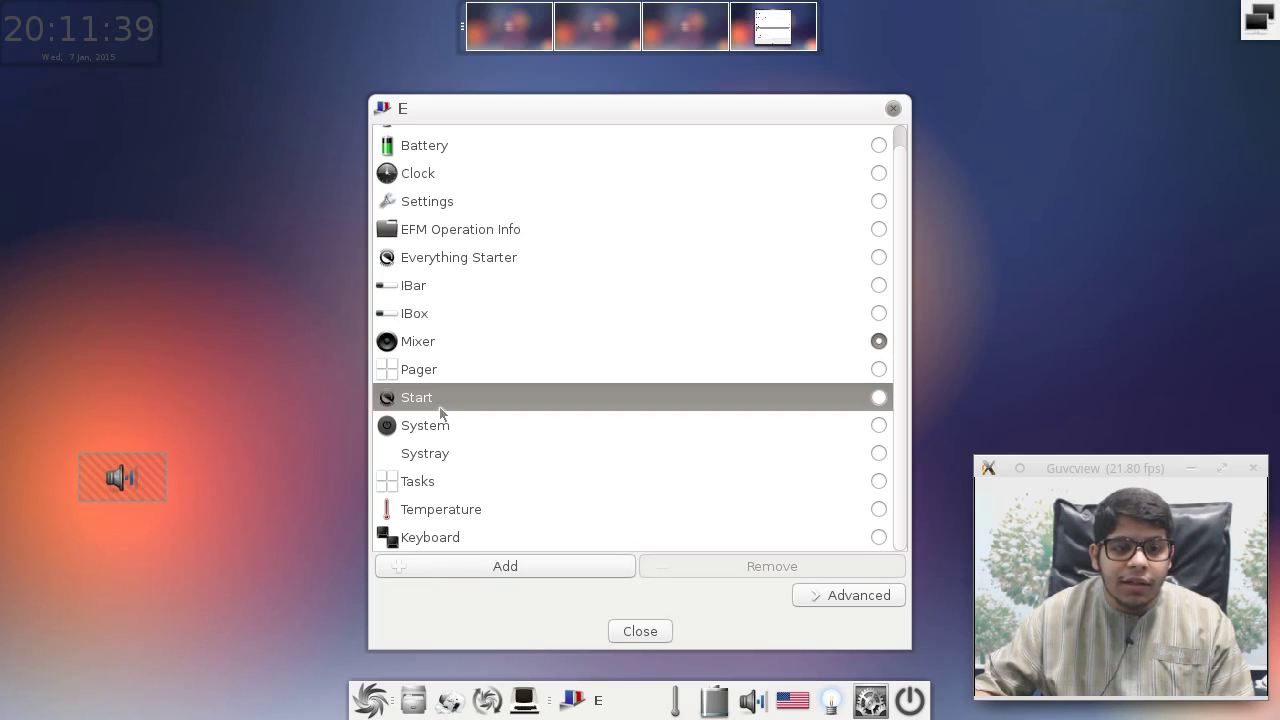
pyautogui.click(611, 573)
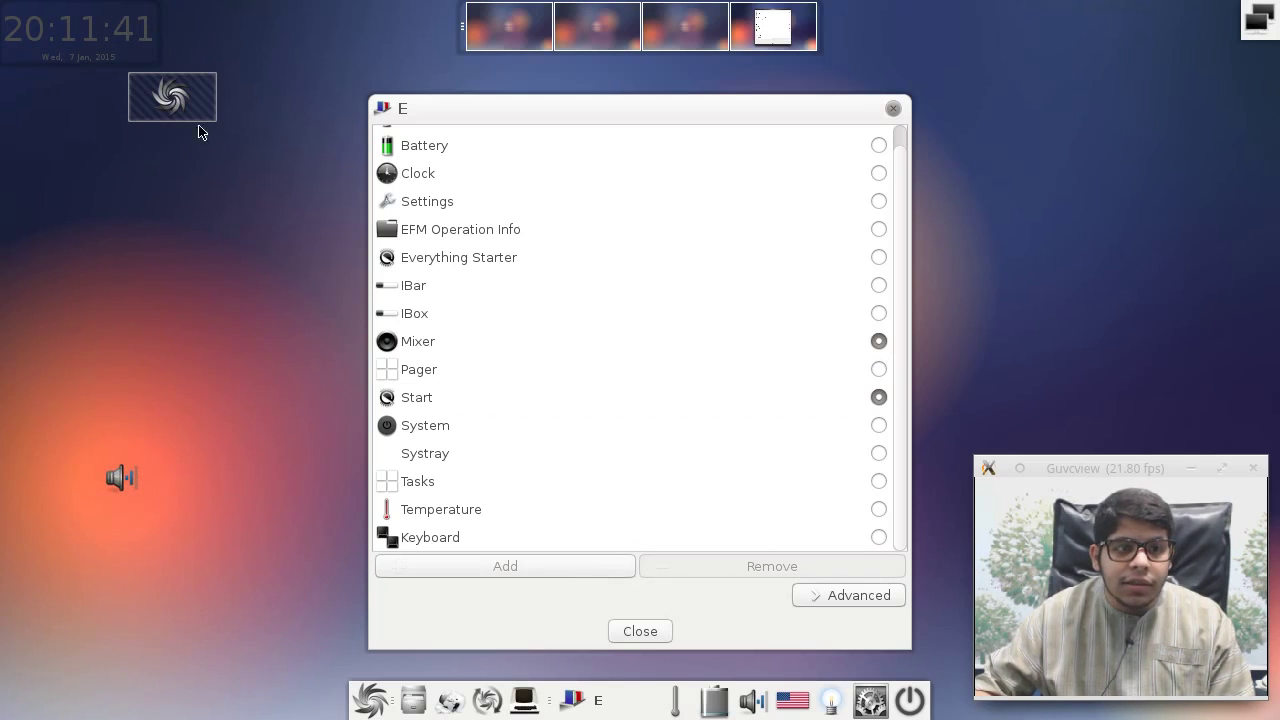
pyautogui.click(172, 100)
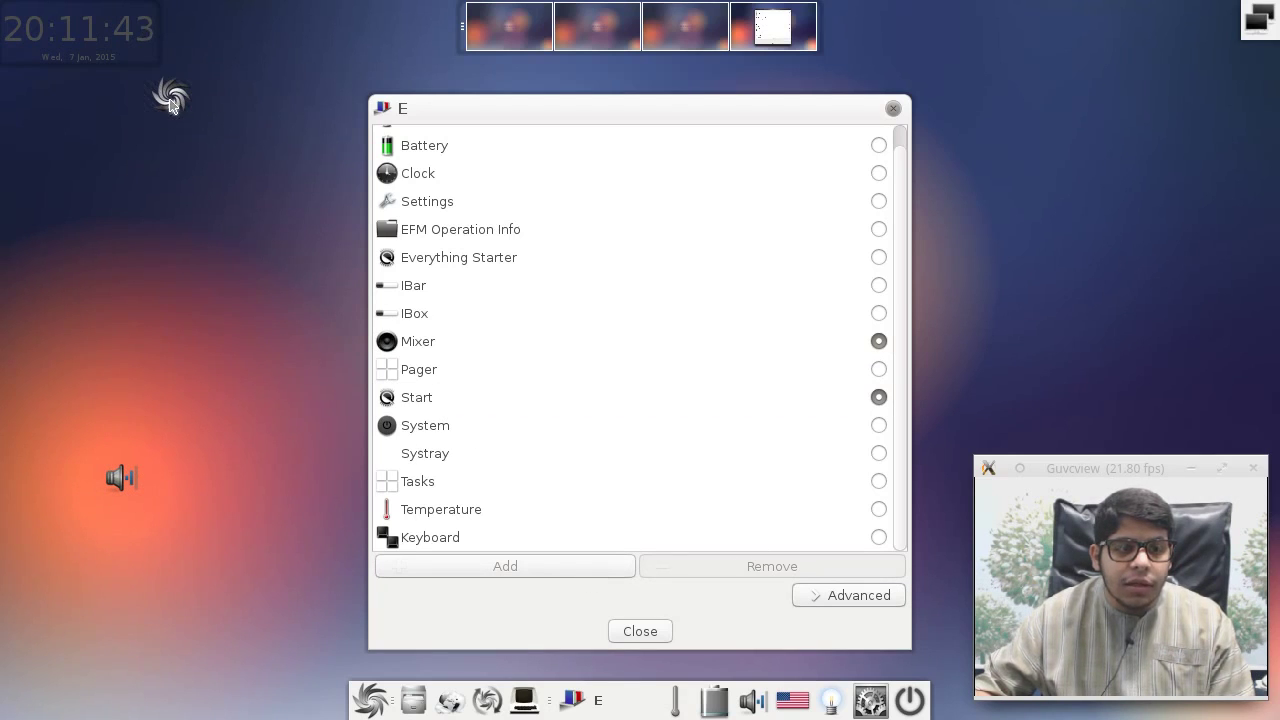
# Step: Test the new Start gadget by opening and closing its main menu several times
pyautogui.click(172, 100)
pyautogui.click(177, 97)
pyautogui.click(177, 97)
pyautogui.click(181, 100)
pyautogui.click(181, 100)
pyautogui.click(180, 101)
pyautogui.click(180, 101)
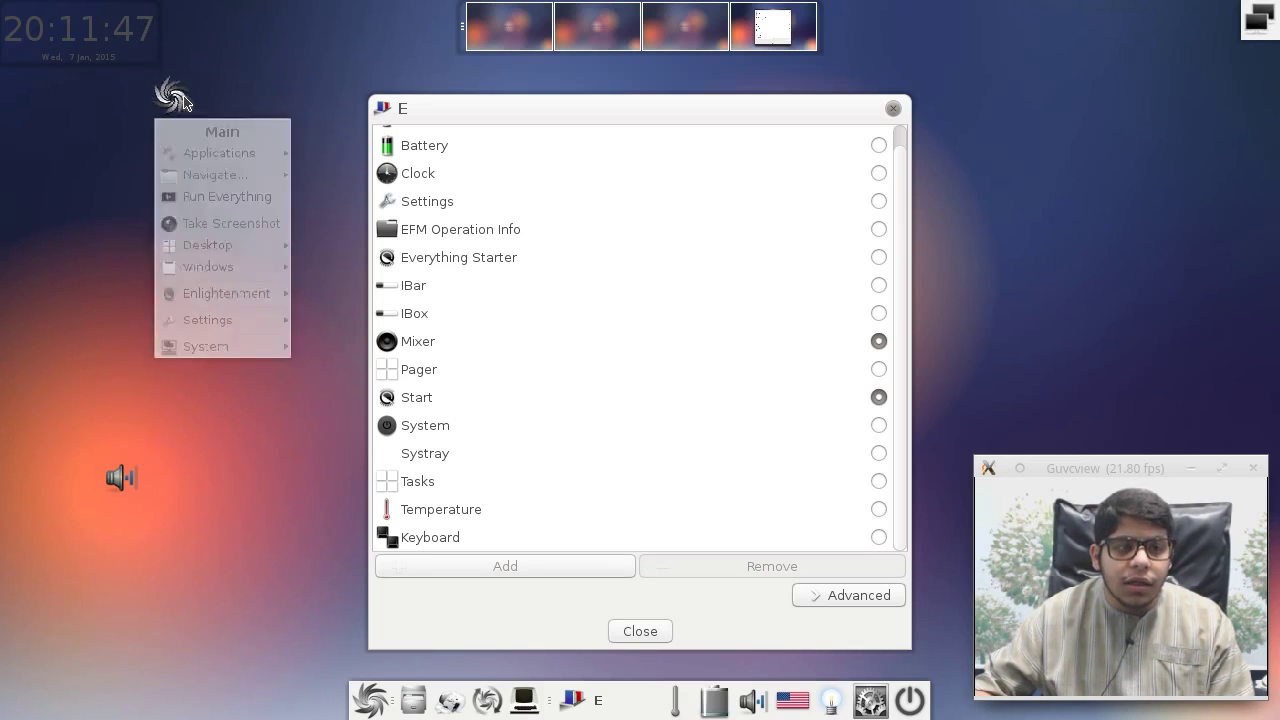
# Step: Review the Start gadget's Appearance and Move to options and leave them without choosing any
pyautogui.click(179, 102)
pyautogui.moveTo(190, 108)
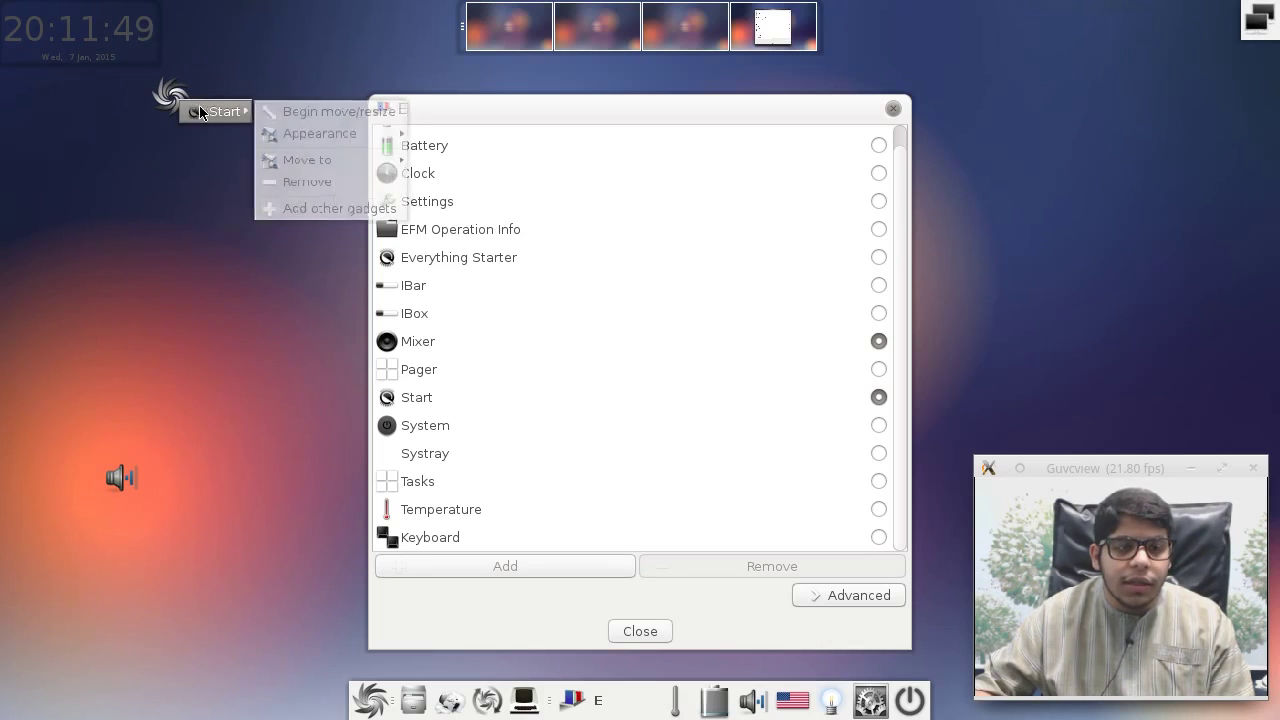
pyautogui.moveTo(323, 140)
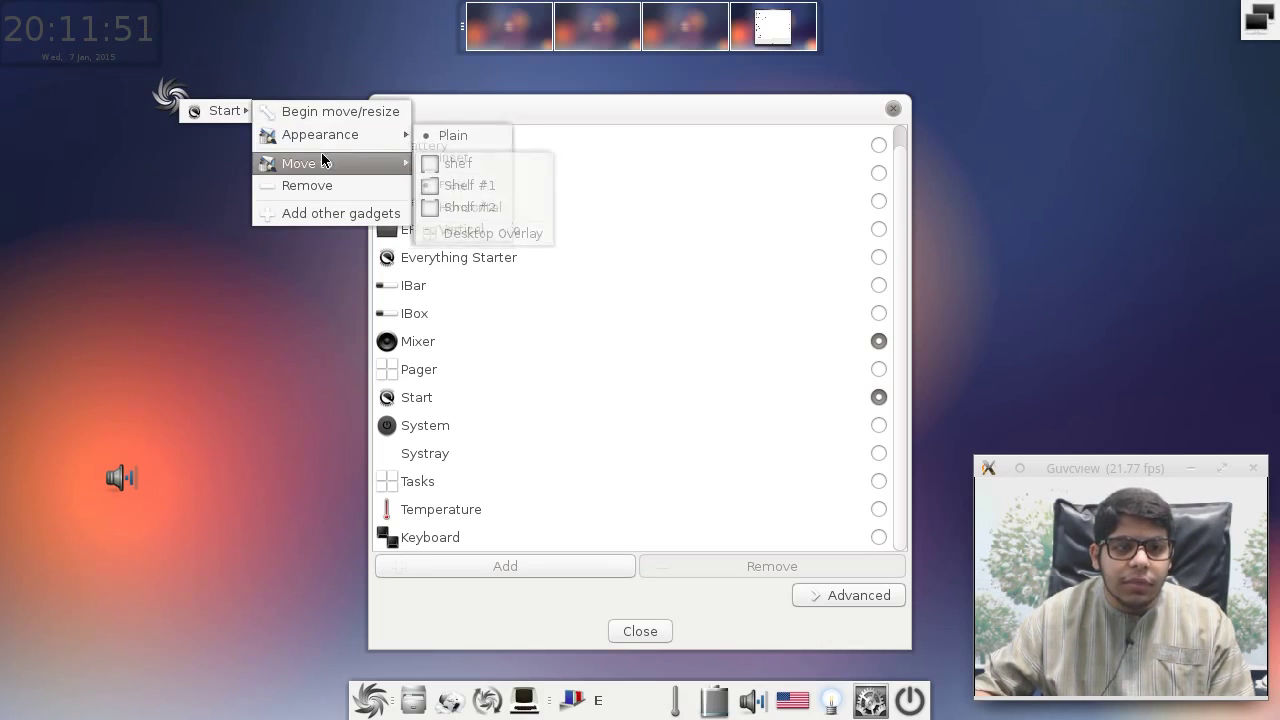
pyautogui.click(528, 200)
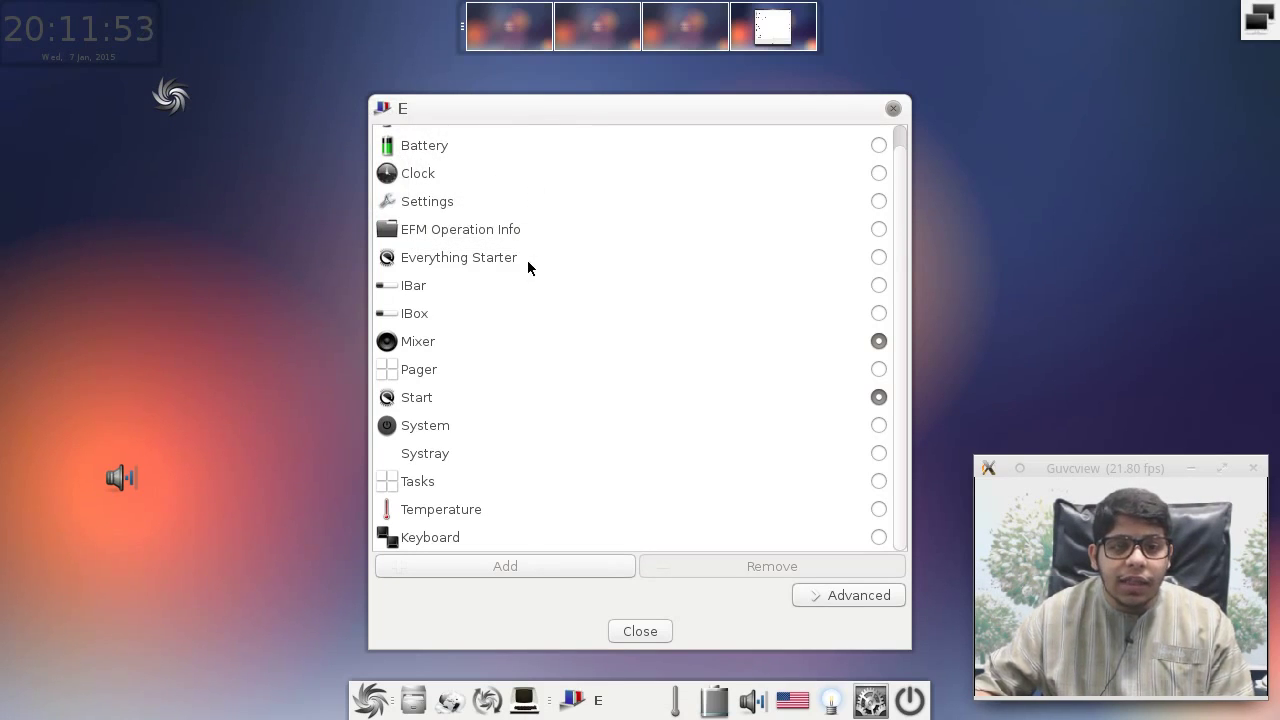
# Step: Add the Clock gadget to the desktop and place it just above the Mixer gadget
pyautogui.click(752, 177)
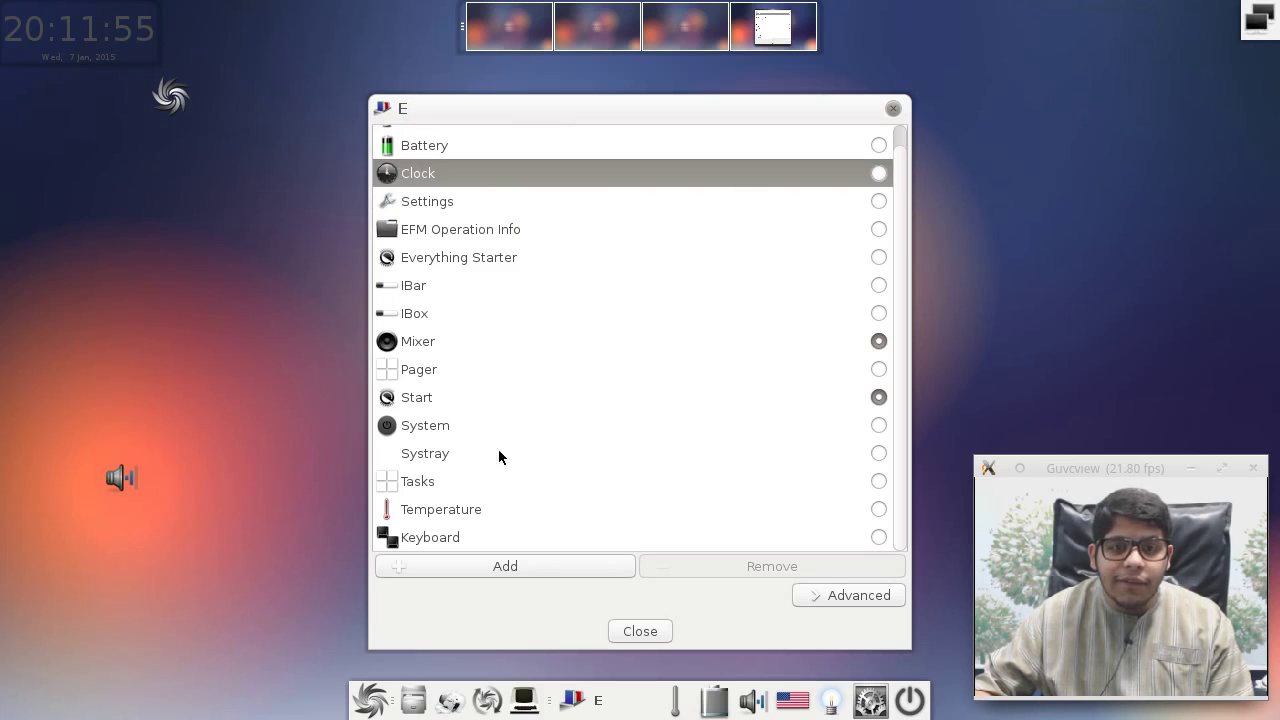
pyautogui.click(460, 566)
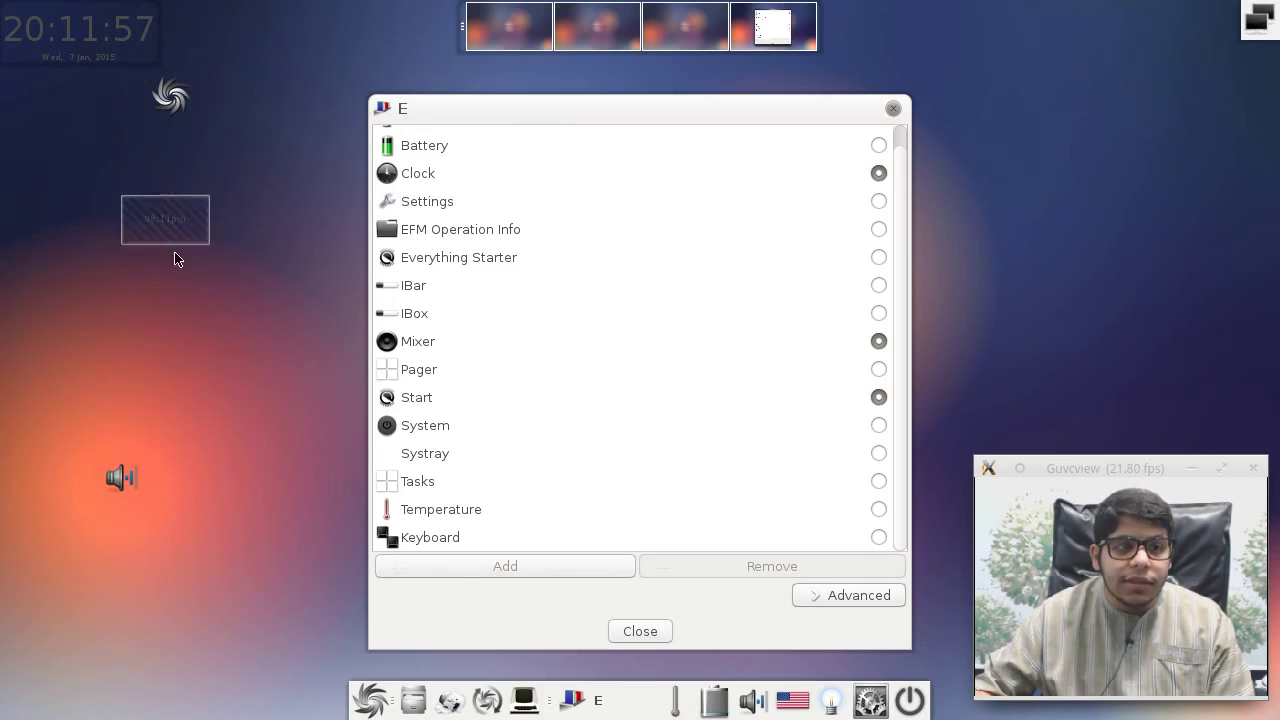
pyautogui.click(138, 402)
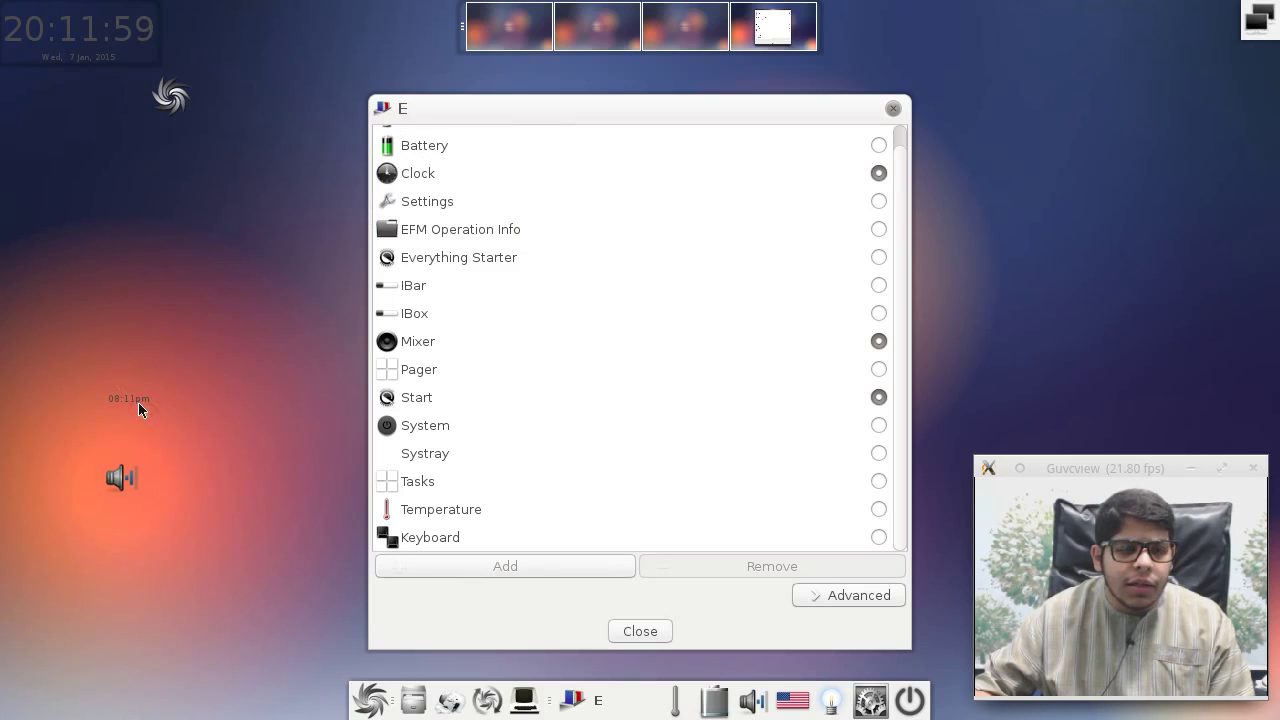
# Step: Review the small Clock gadget's clock, date, week and weekend settings and close them without changes
pyautogui.click(132, 398)
pyautogui.click(81, 364)
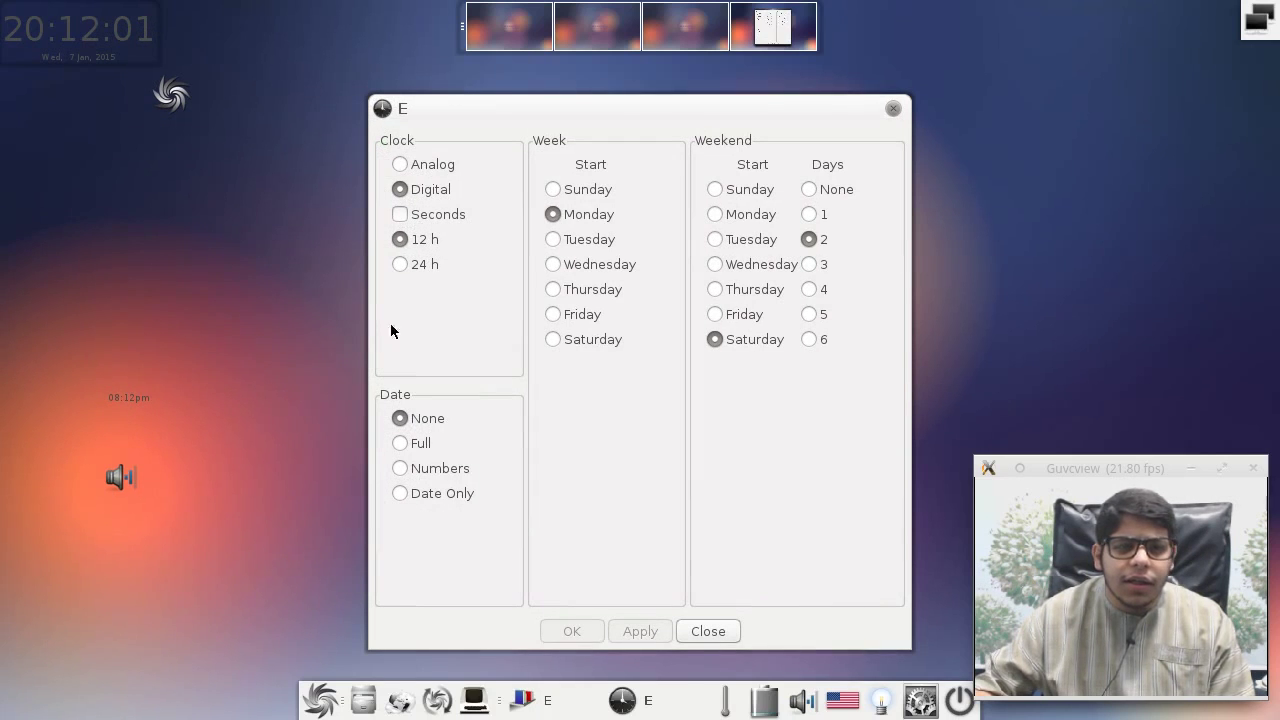
pyautogui.click(703, 631)
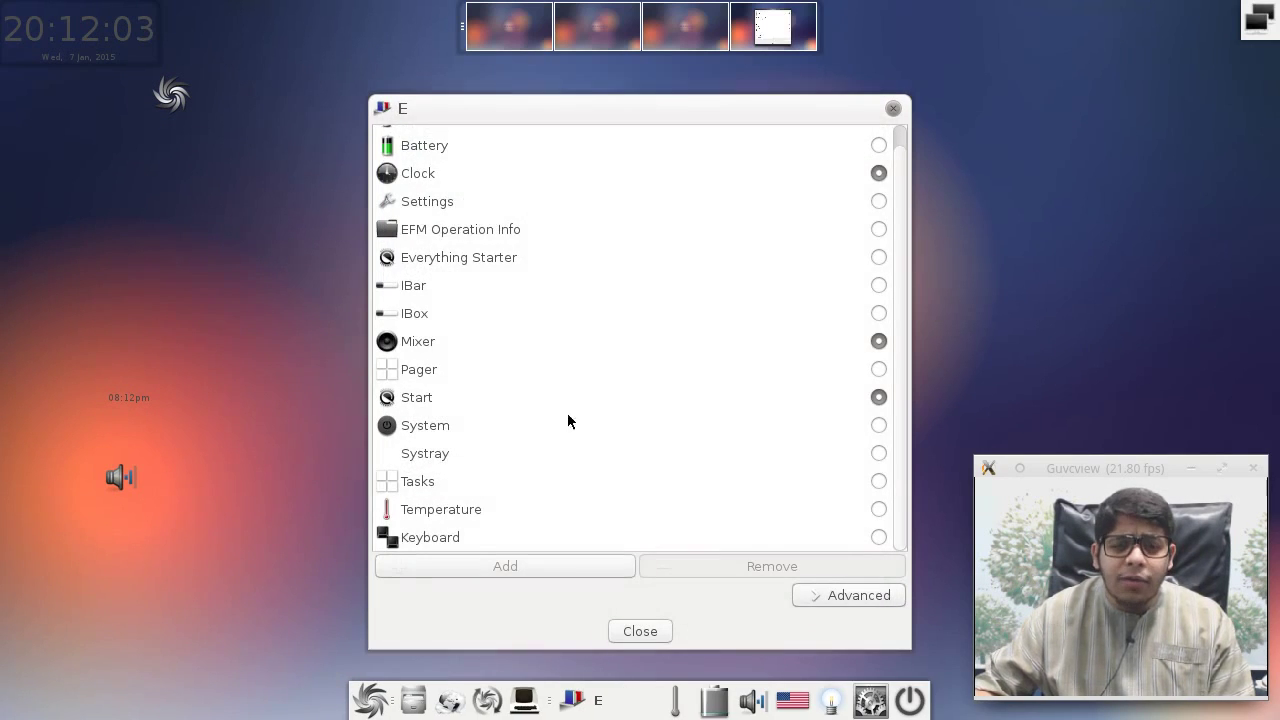
# Step: Remove the Clock, Mixer and Start gadgets from the desktop using the advanced gadget list, and close the gadget settings
pyautogui.click(824, 594)
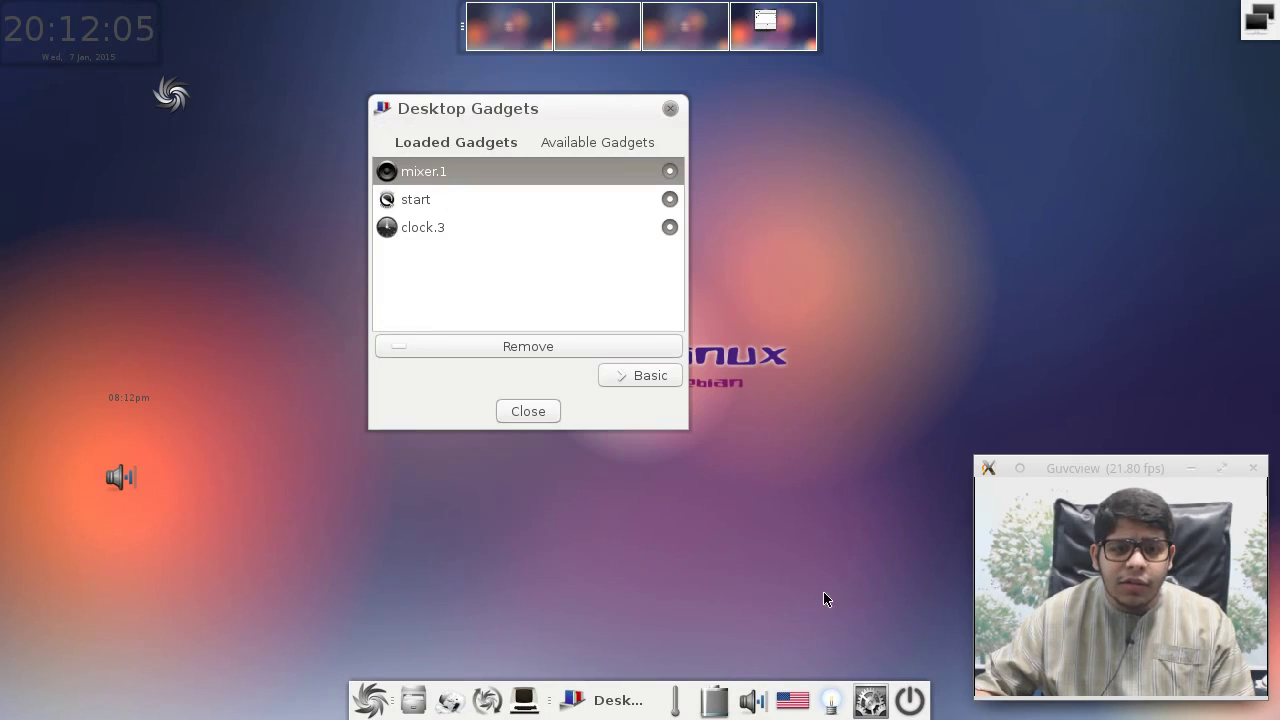
pyautogui.click(465, 229)
pyautogui.click(592, 349)
pyautogui.click(535, 351)
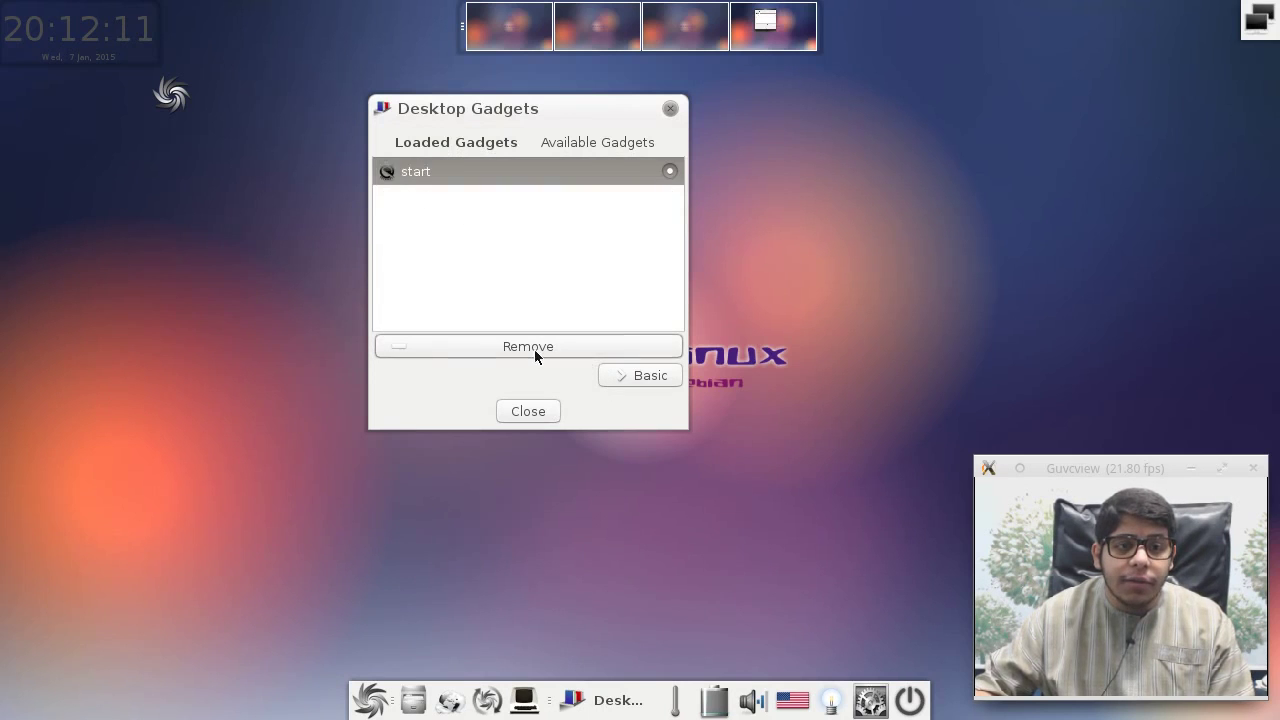
pyautogui.click(535, 351)
pyautogui.click(528, 411)
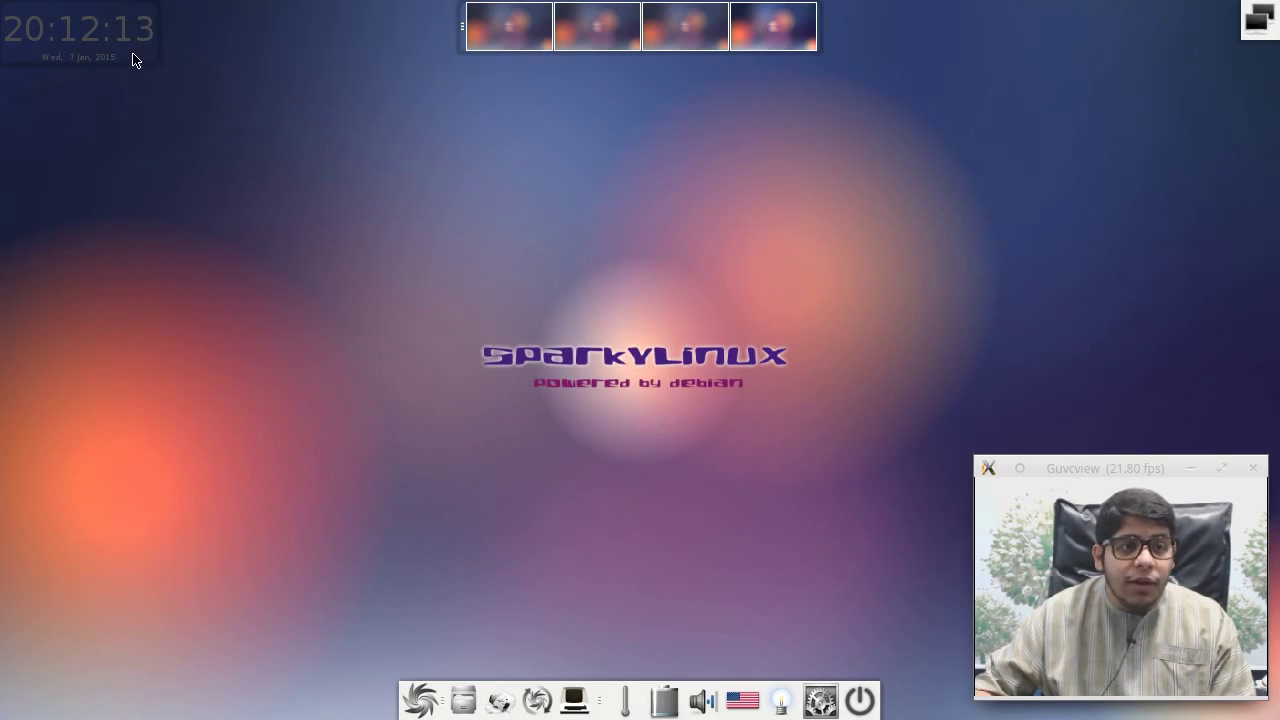
# Step: Try the Inset look on the desktop's large shelf clock and switch it back to Plain
pyautogui.click(127, 56)
pyautogui.rightClick(92, 41)
pyautogui.rightClick(91, 40)
pyautogui.rightClick(90, 40)
pyautogui.moveTo(109, 39)
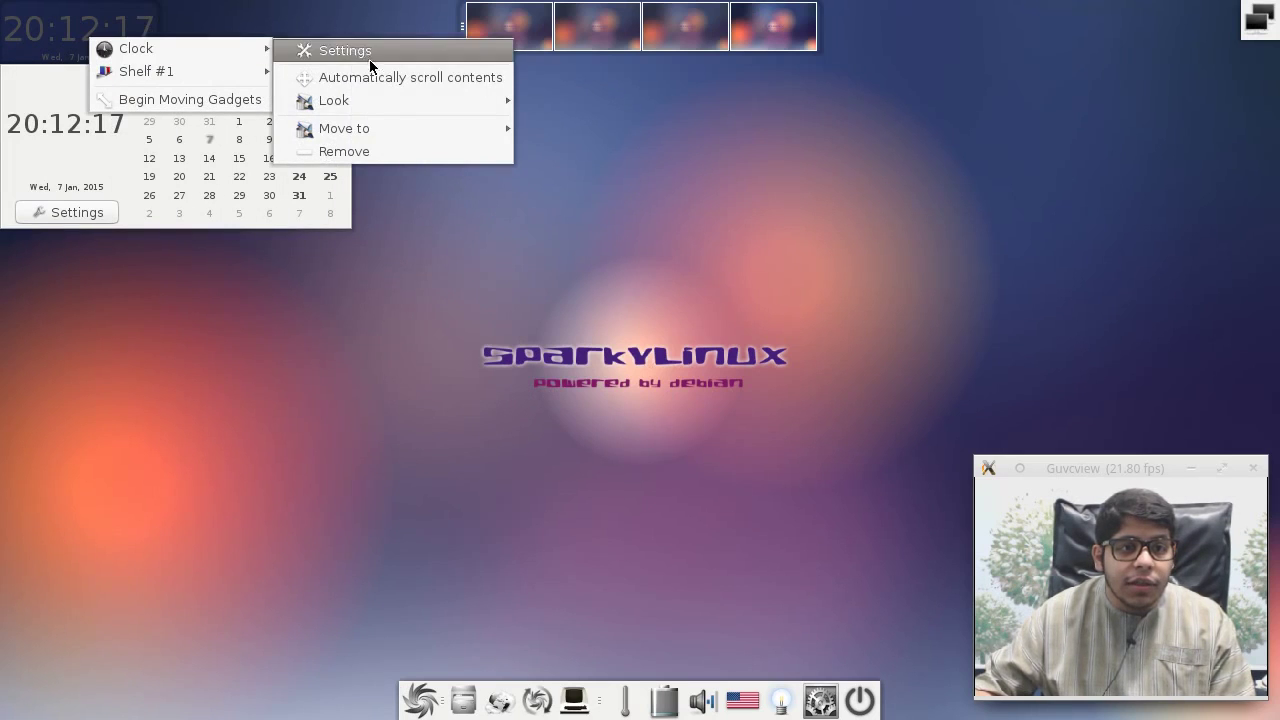
pyautogui.moveTo(382, 104)
pyautogui.click(548, 124)
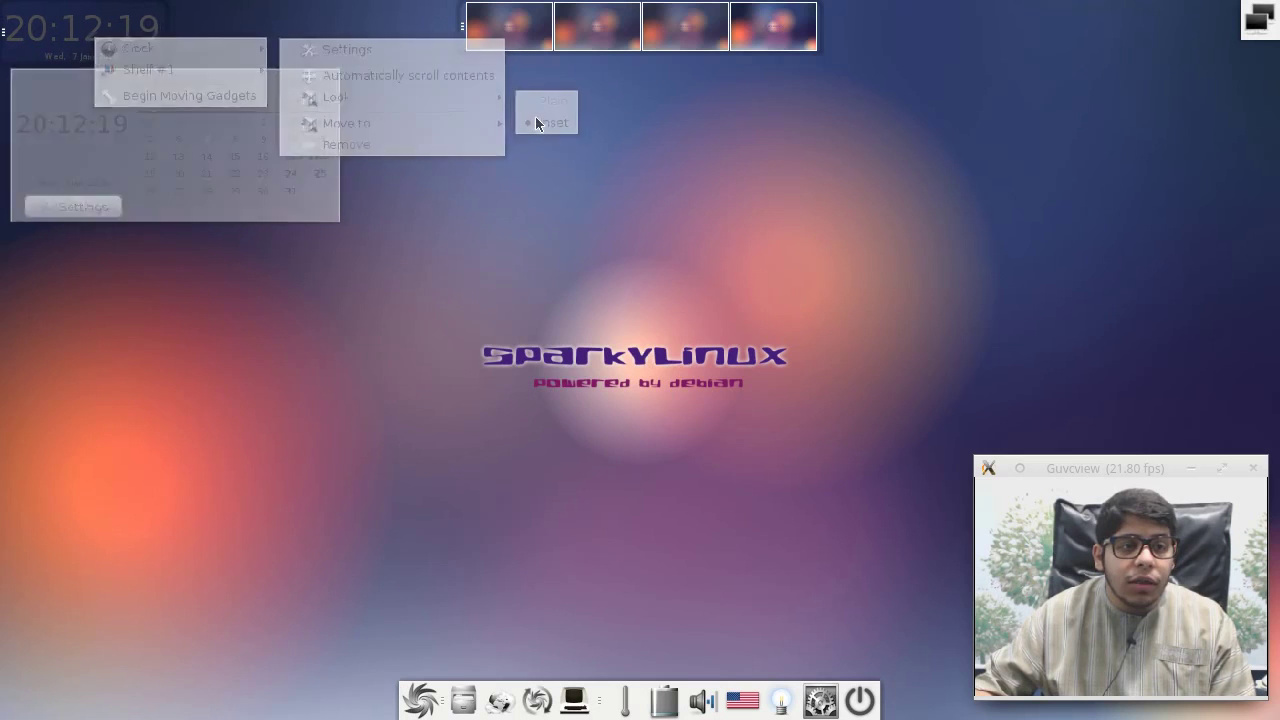
pyautogui.rightClick(72, 38)
pyautogui.moveTo(151, 52)
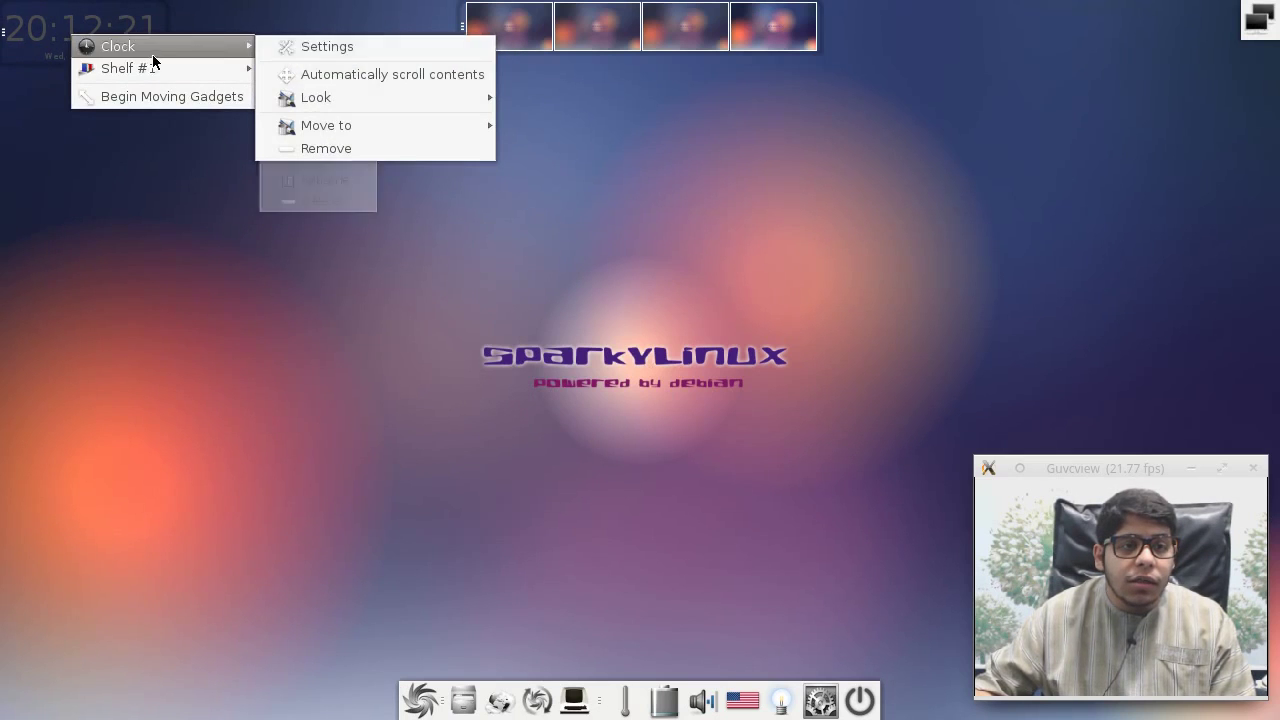
pyautogui.click(516, 97)
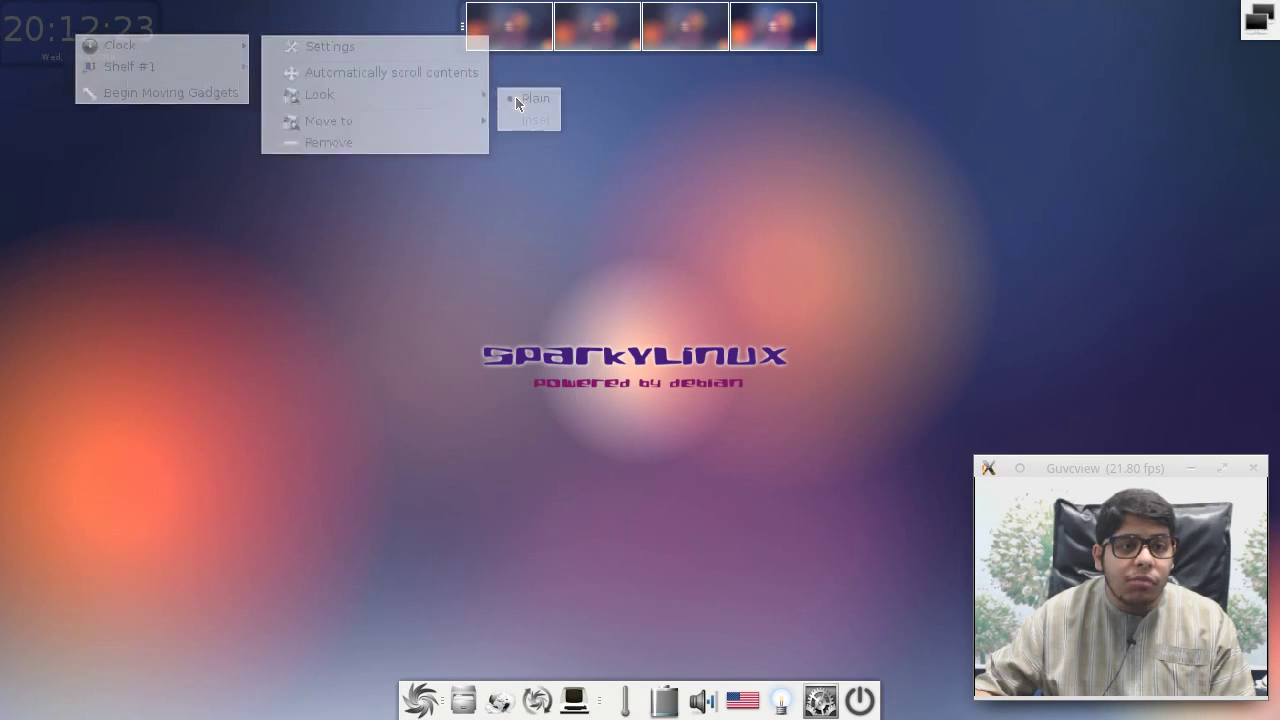
# Step: Open the main menu on the desktop and review its Desktop, Windows and Enlightenment submenus
pyautogui.click(273, 121)
pyautogui.moveTo(357, 246)
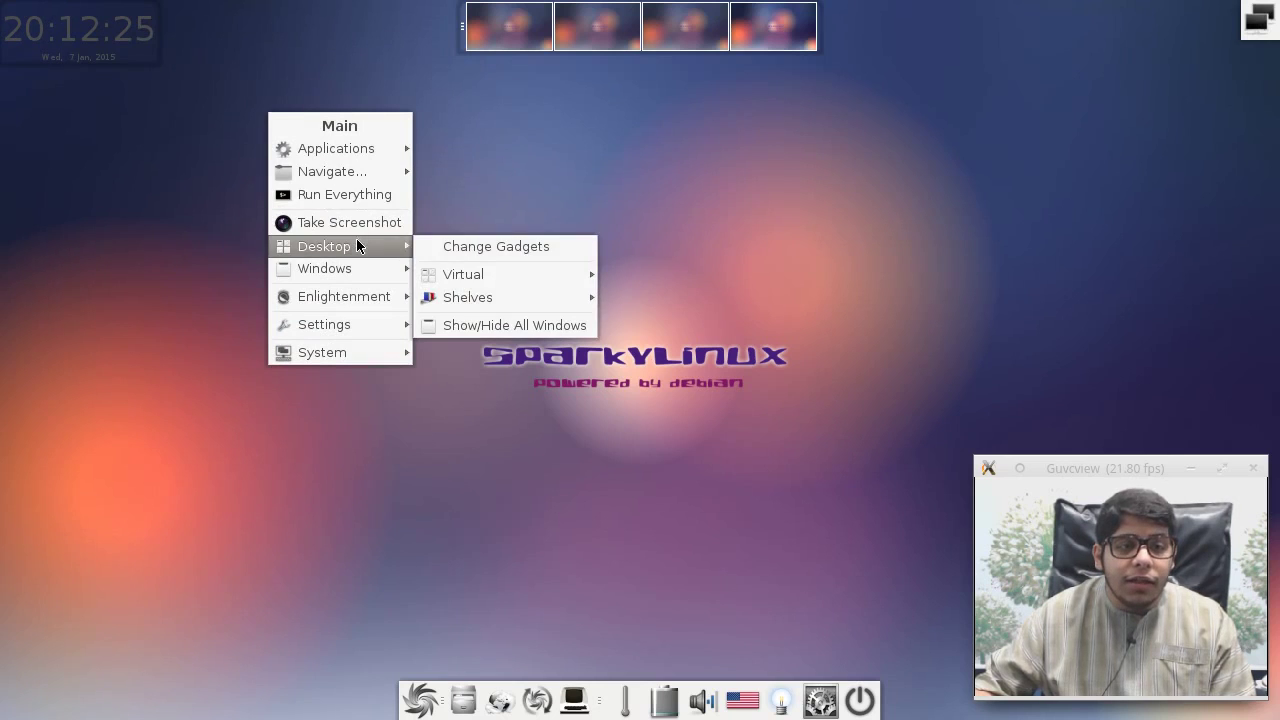
pyautogui.moveTo(540, 266)
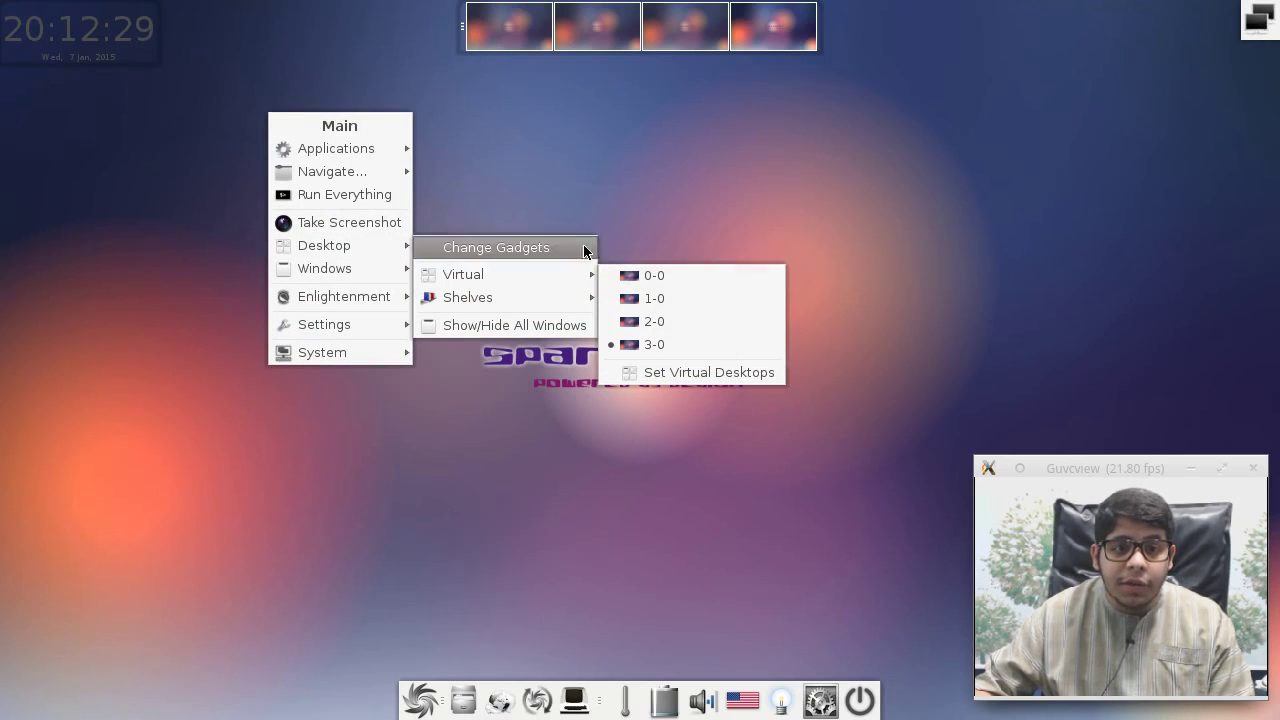
pyautogui.moveTo(546, 301)
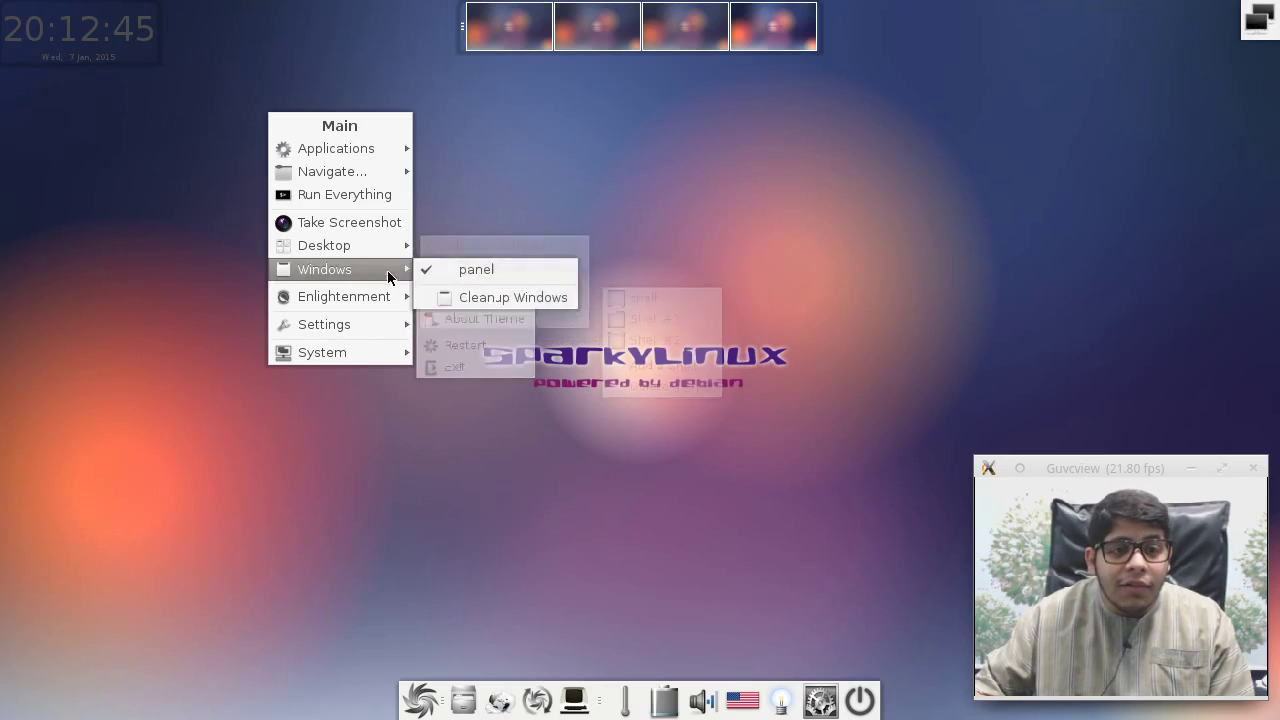
pyautogui.moveTo(373, 271)
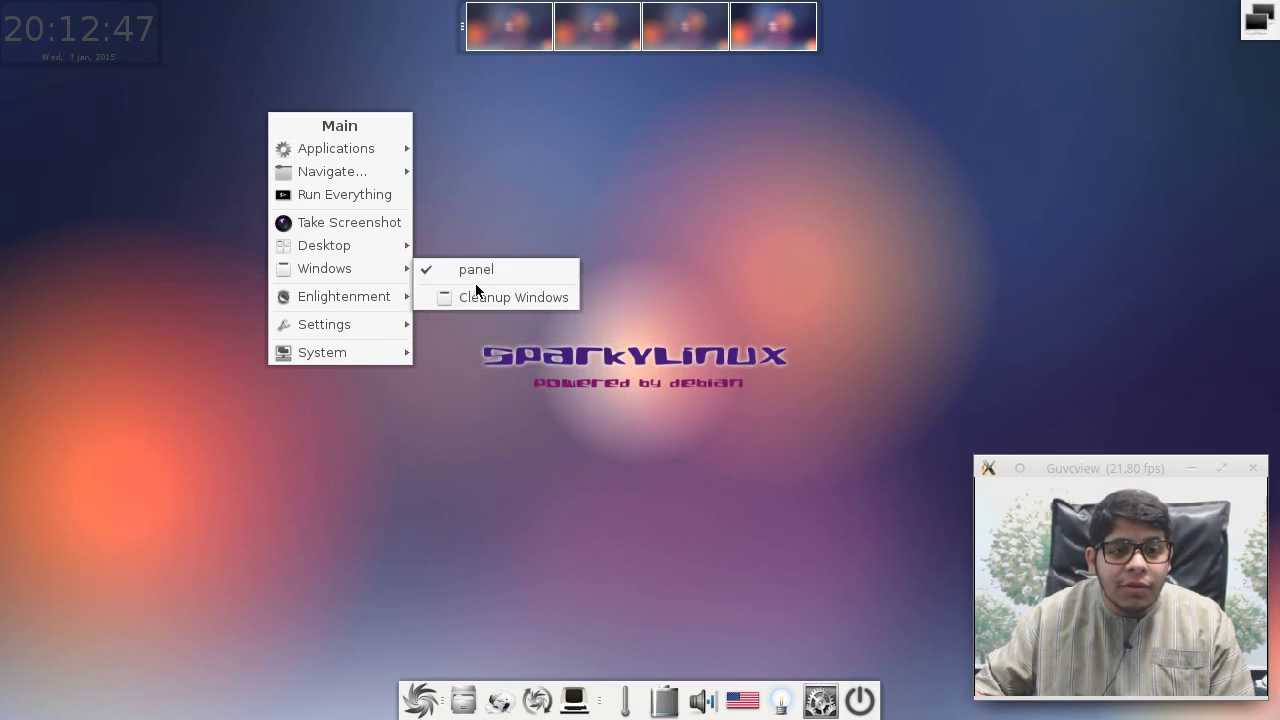
pyautogui.moveTo(380, 296)
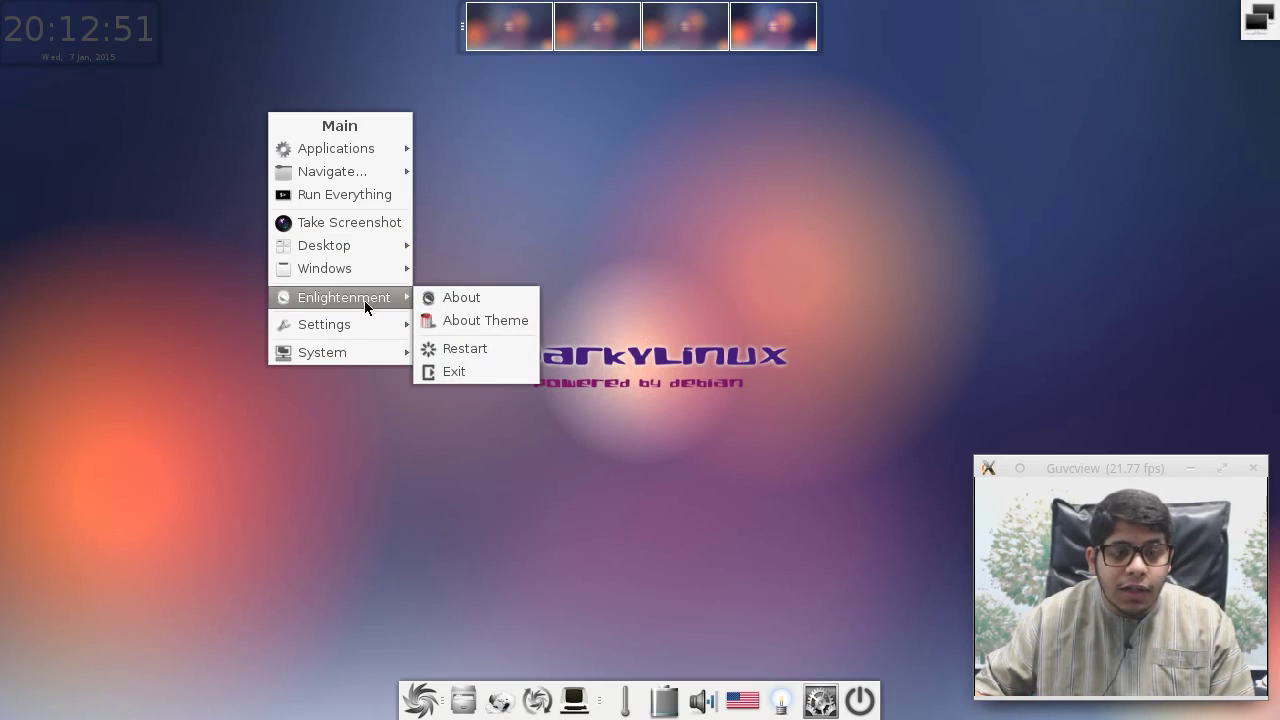
# Step: Open the Settings Panel and move its window toward the middle of the desktop
pyautogui.moveTo(376, 323)
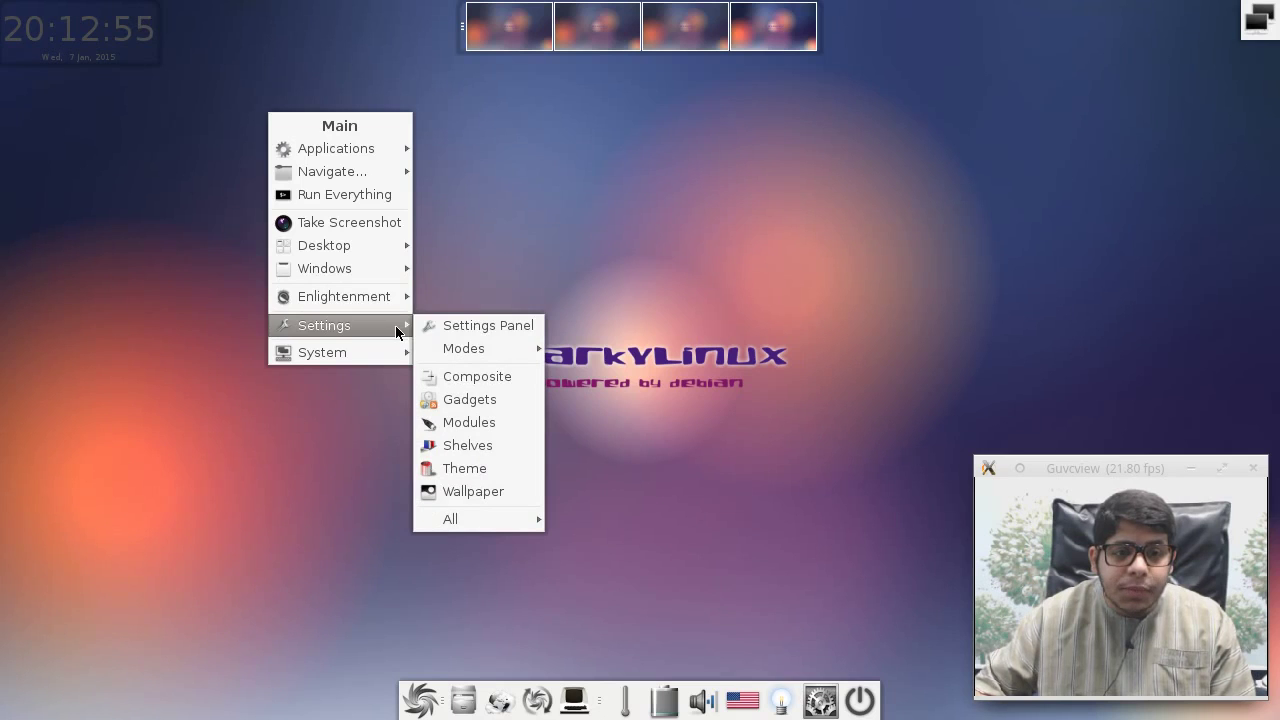
pyautogui.click(442, 327)
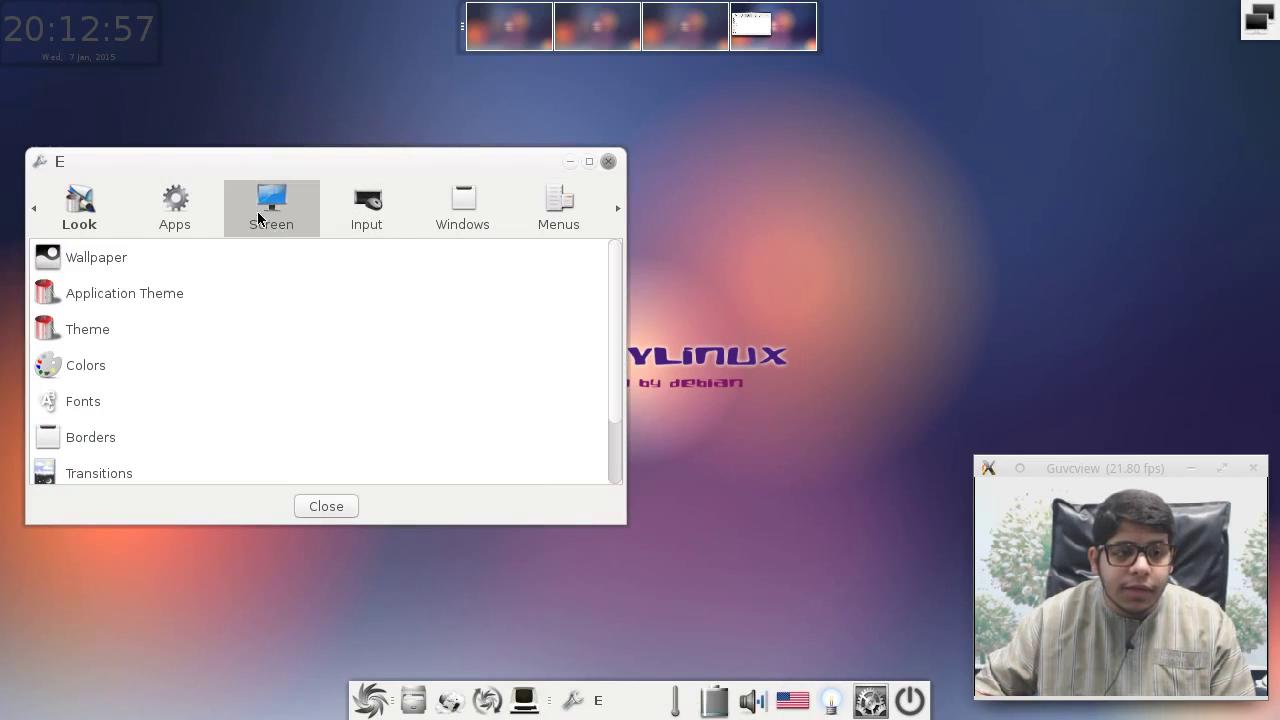
pyautogui.moveTo(252, 160); pyautogui.dragTo(691, 141)
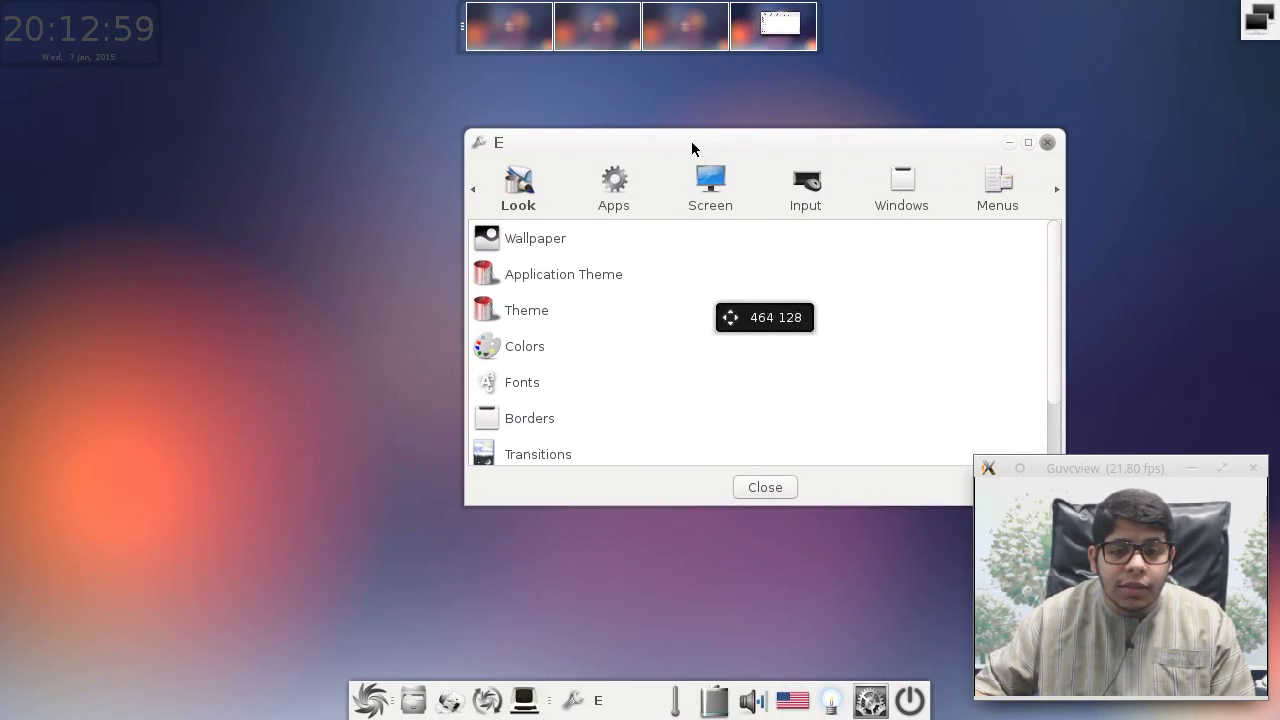
# Step: Reopen the main menu, review its settings modes and System options, and leave it without choosing any
pyautogui.click(279, 207)
pyautogui.moveTo(338, 421)
pyautogui.moveTo(505, 445)
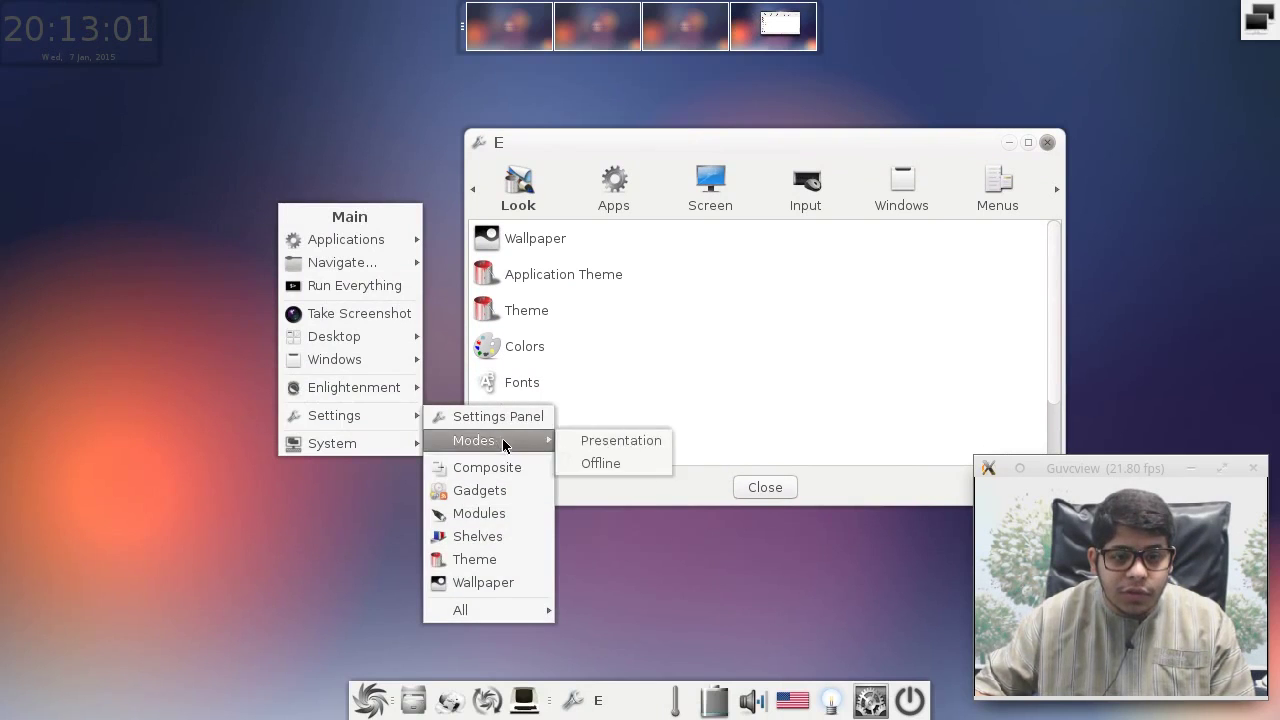
pyautogui.moveTo(393, 440)
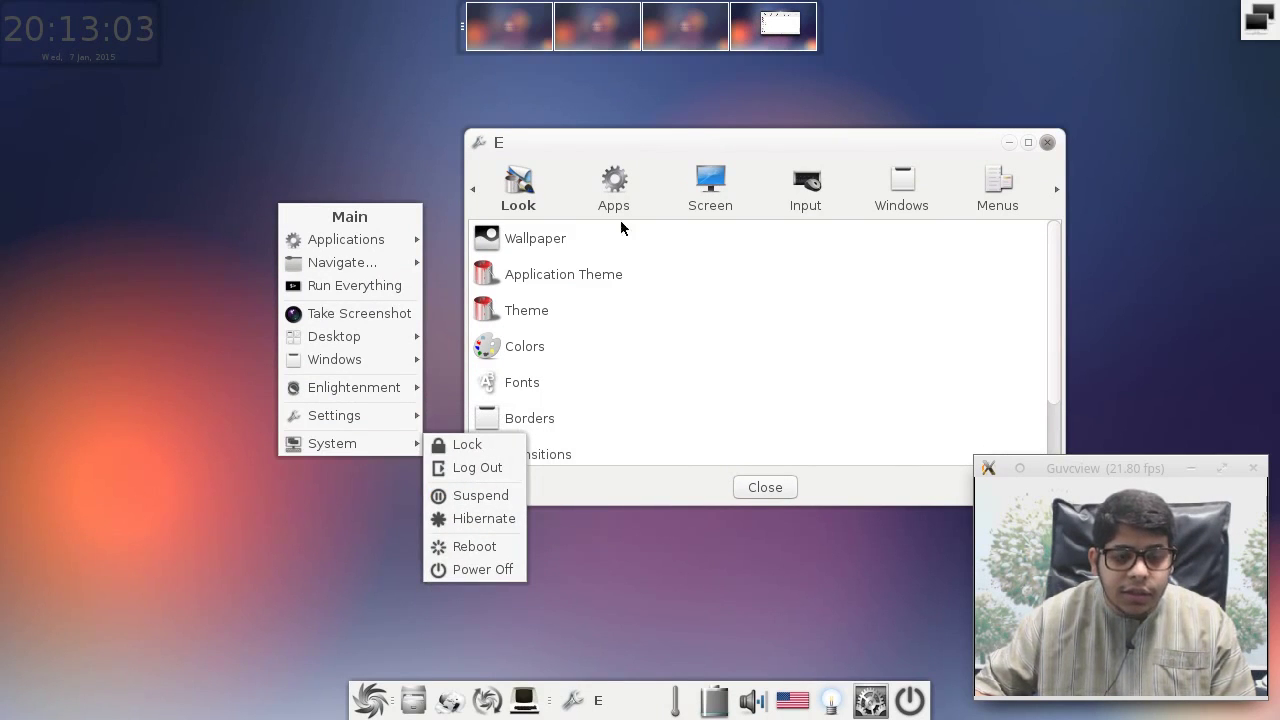
pyautogui.click(671, 140)
# Step: Review the Wallpaper settings and the picture chooser, and close them without changing the wallpaper
pyautogui.moveTo(671, 140); pyautogui.dragTo(413, 133)
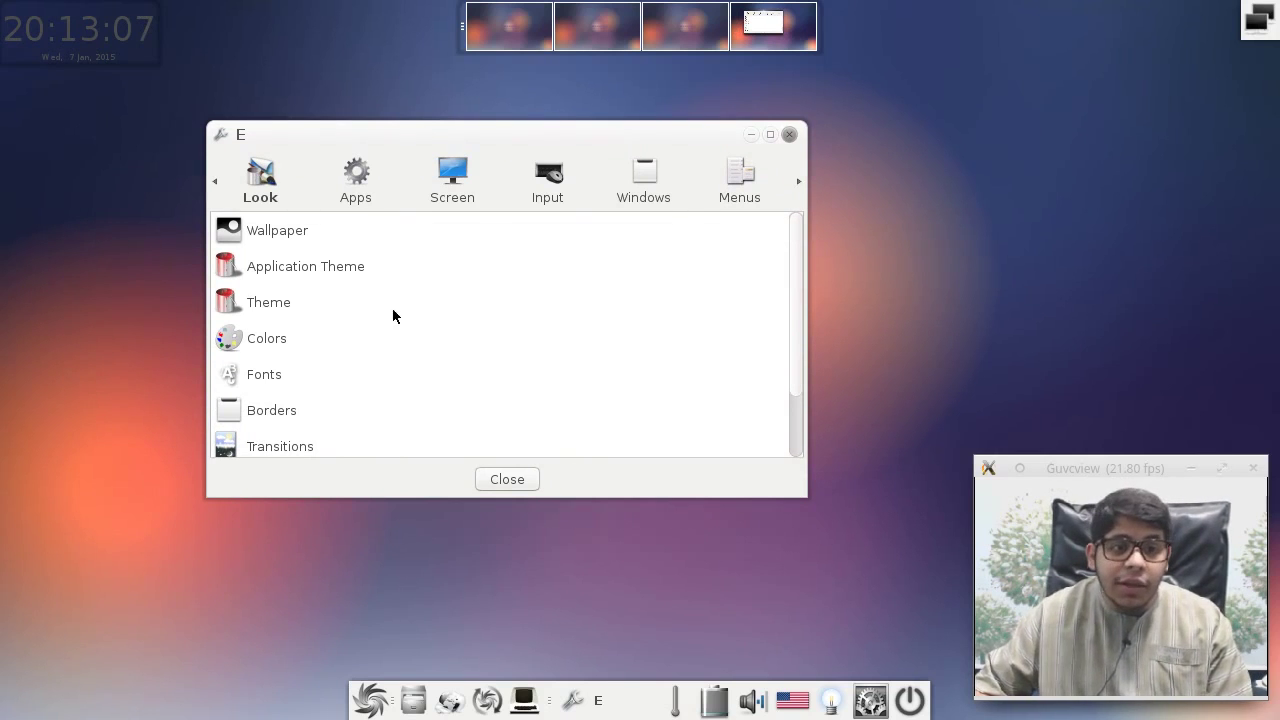
pyautogui.click(340, 238)
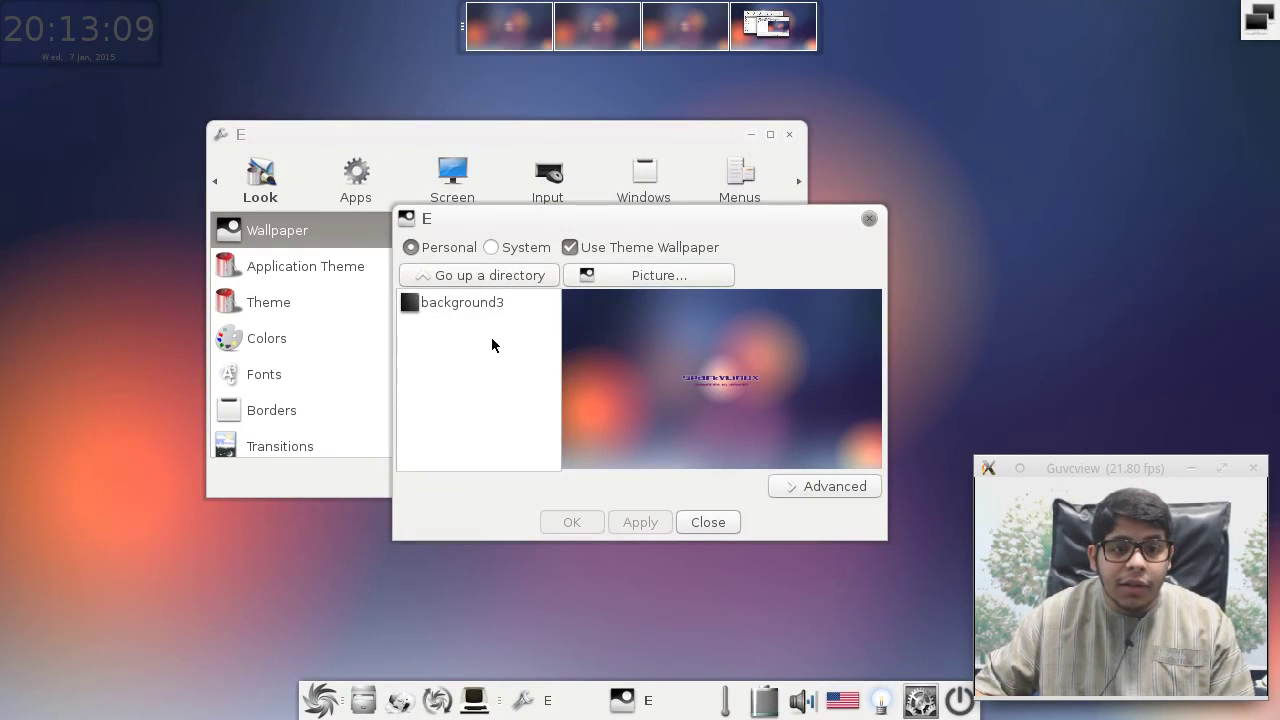
pyautogui.click(620, 274)
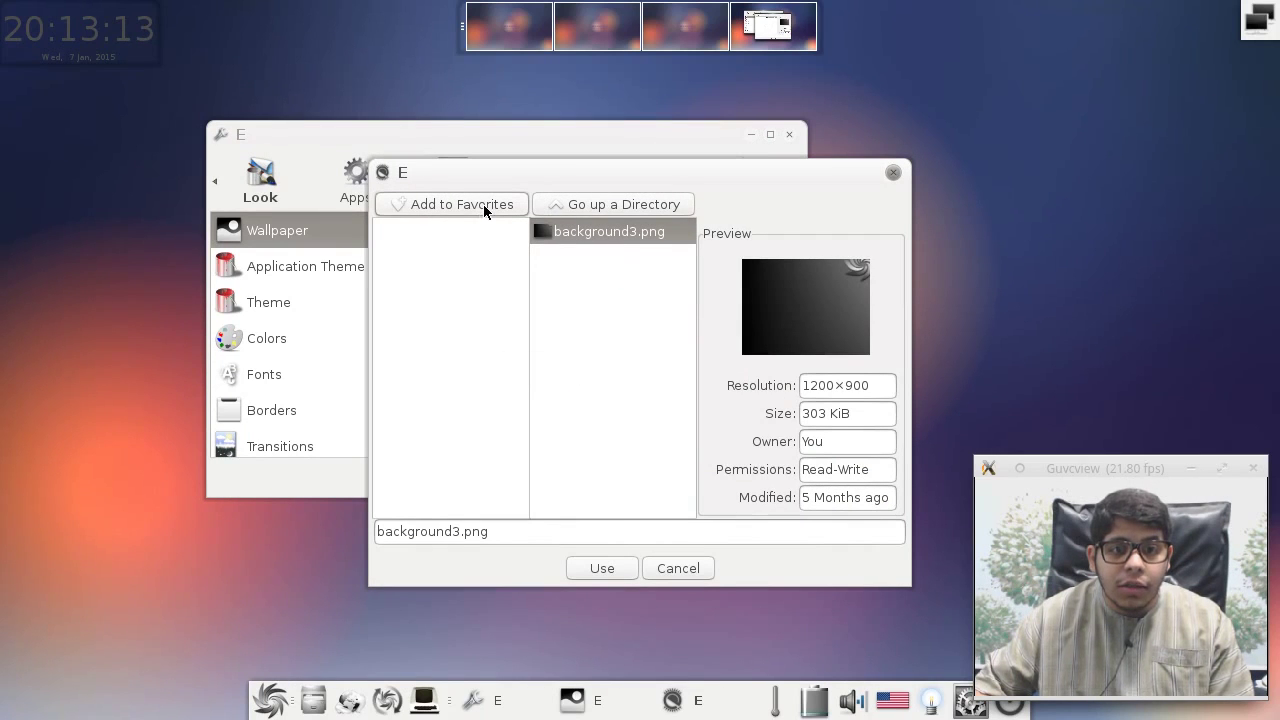
pyautogui.click(664, 568)
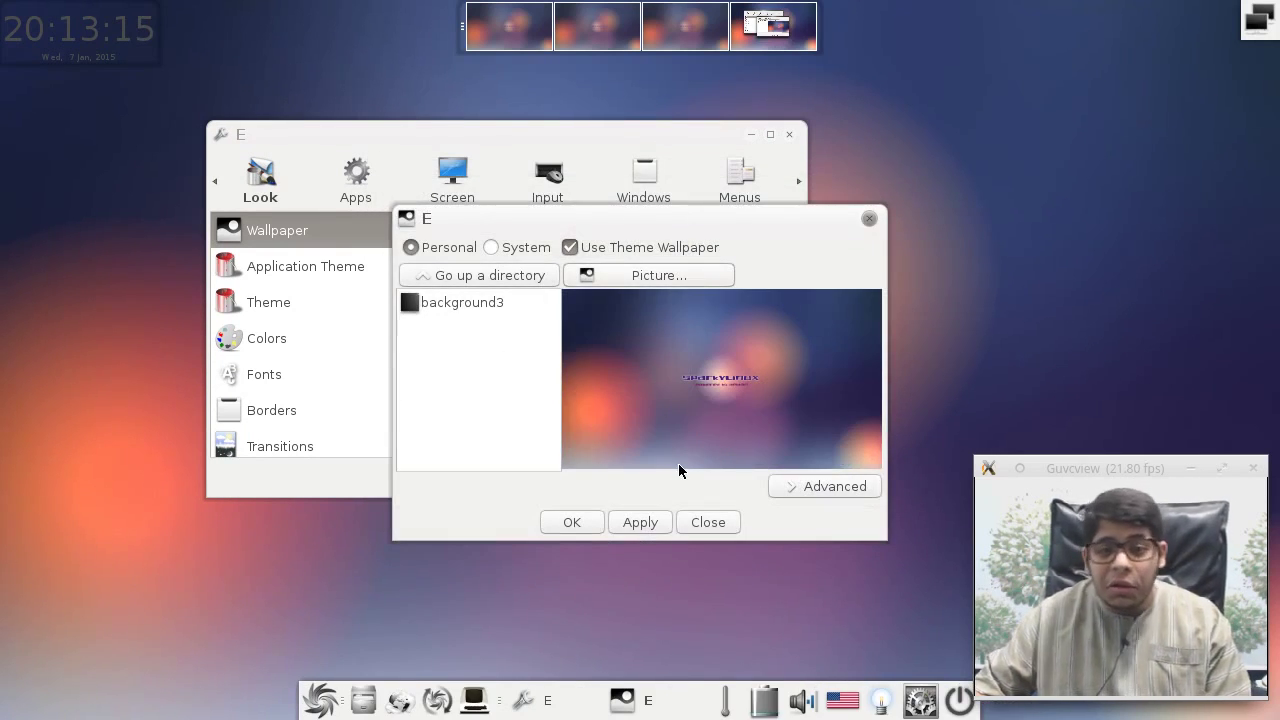
pyautogui.click(690, 521)
# Step: Try the Raleigh (v2) and HighContrast (v2) (v3) application themes and reapply Sparky3 (v2) (v3)
pyautogui.click(352, 266)
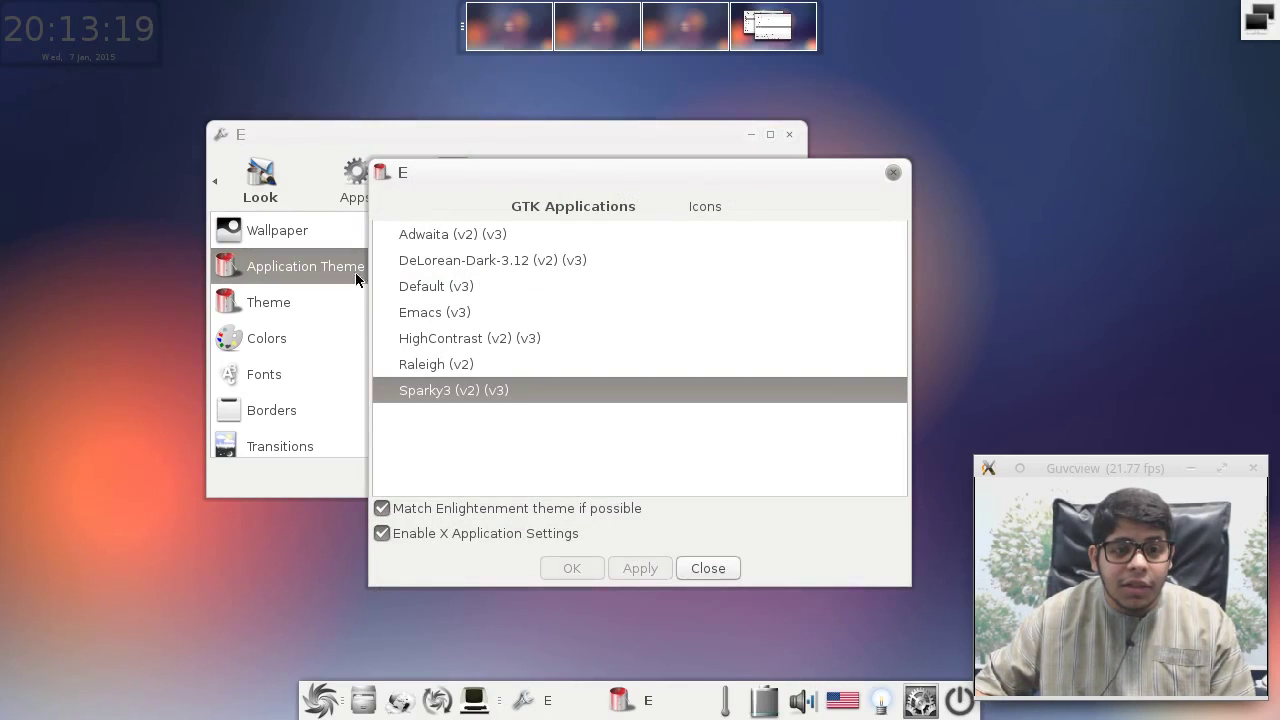
pyautogui.click(447, 366)
pyautogui.click(640, 570)
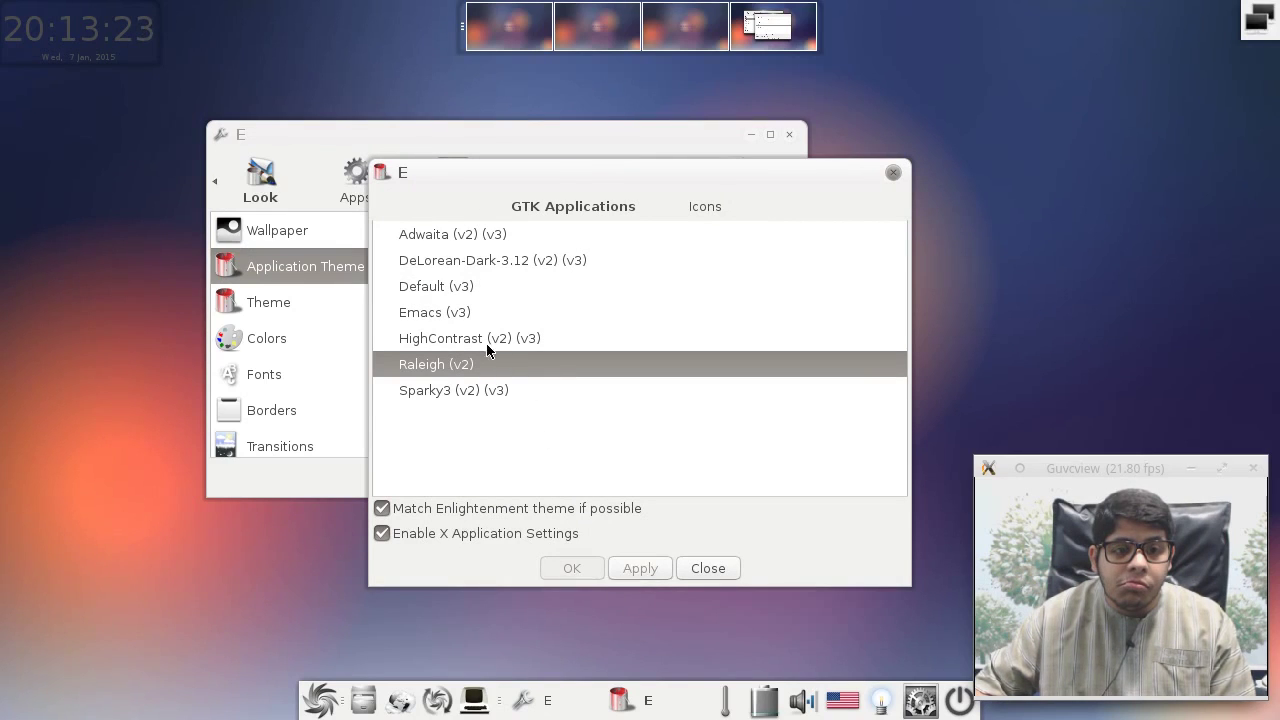
pyautogui.click(488, 342)
pyautogui.click(630, 568)
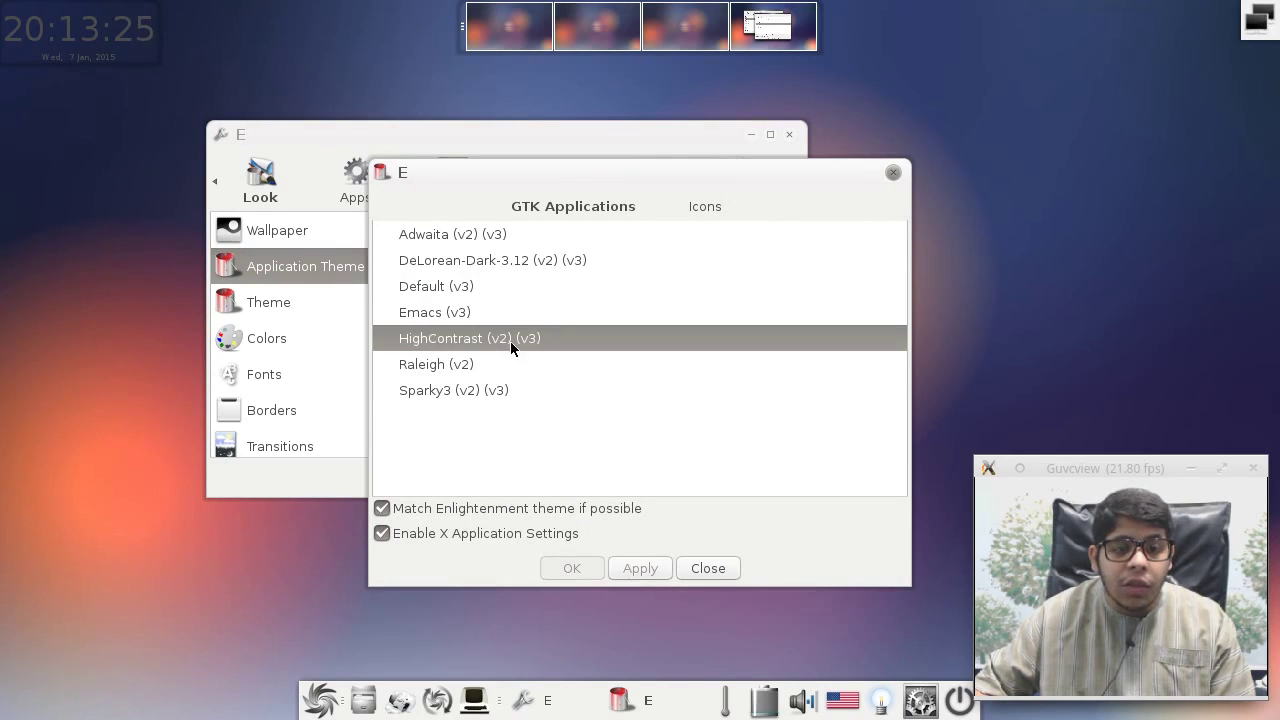
pyautogui.click(468, 390)
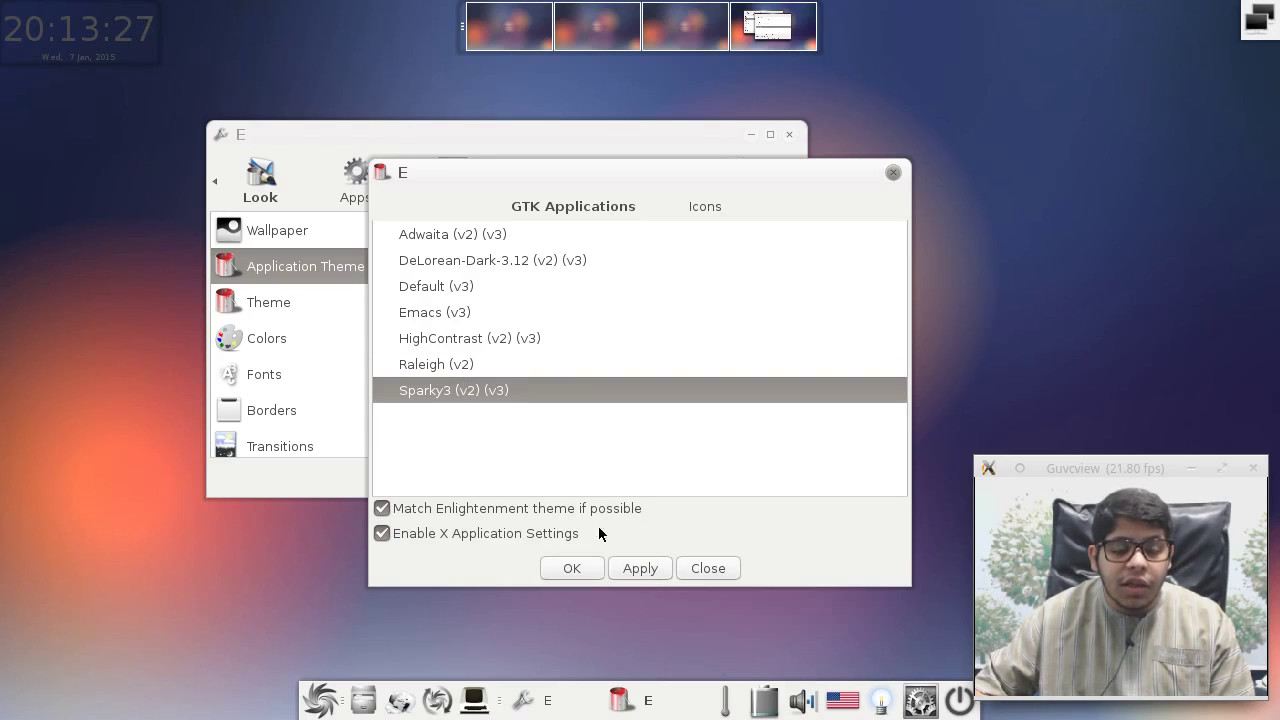
pyautogui.click(619, 568)
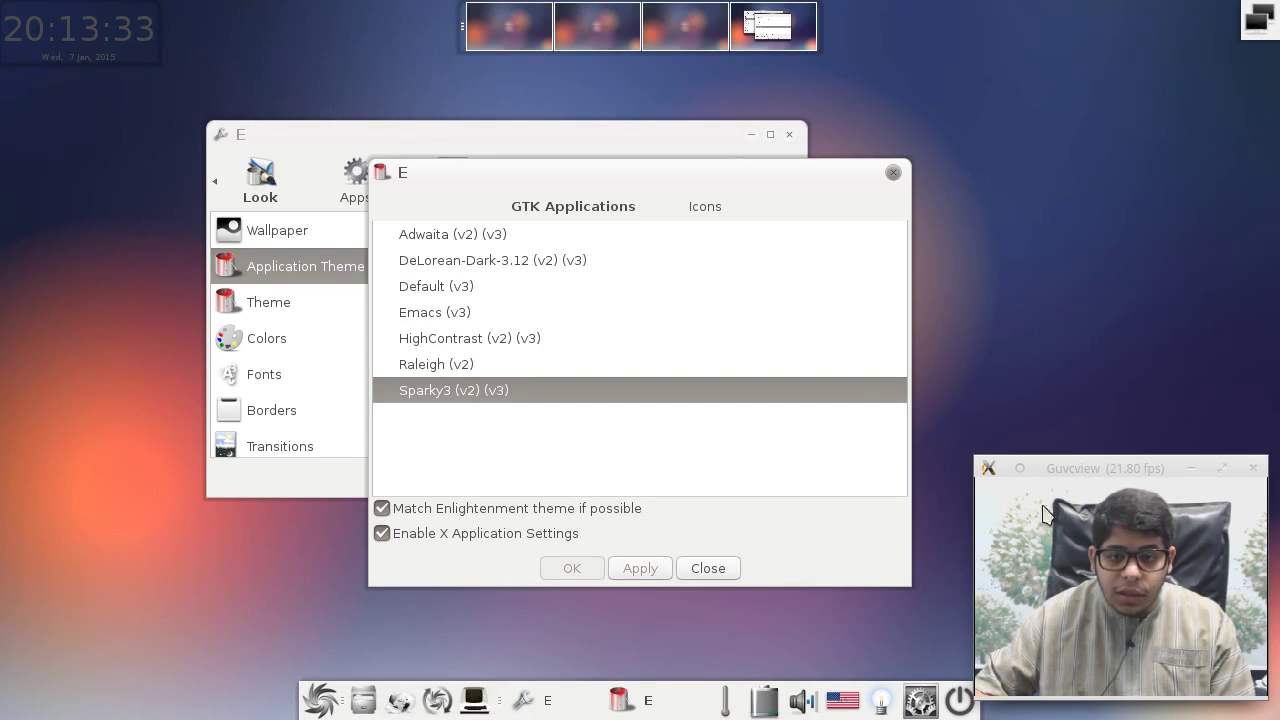
# Step: Launch the Iceweasel browser to check the application theme and move its window clear of the theme list
pyautogui.moveTo(1050, 484); pyautogui.dragTo(1056, 422)
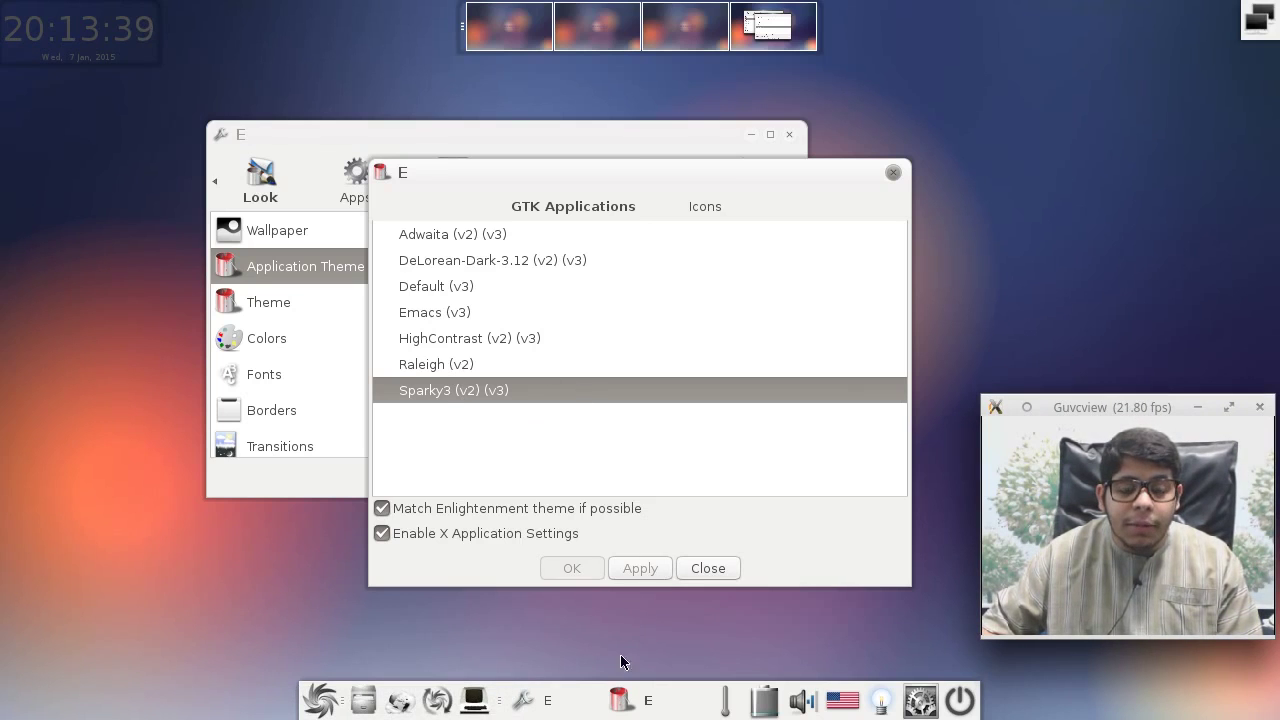
pyautogui.click(415, 705)
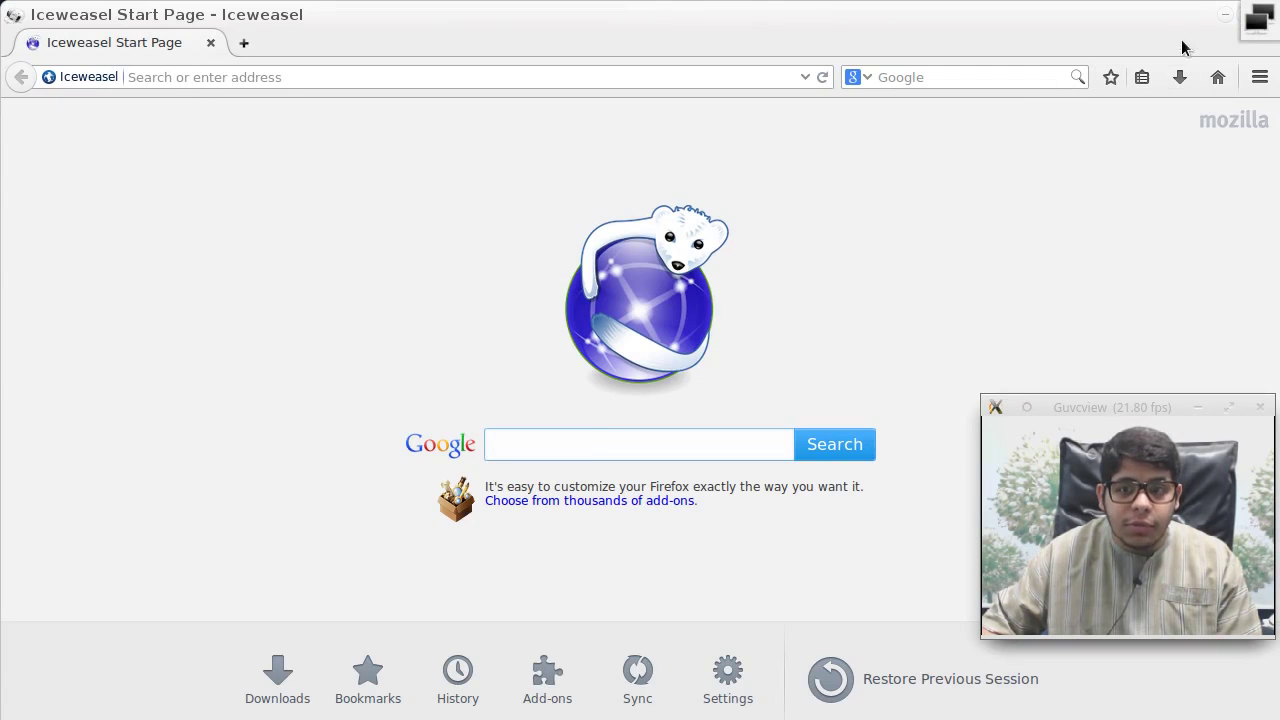
pyautogui.moveTo(1147, 28); pyautogui.dragTo(621, 548)
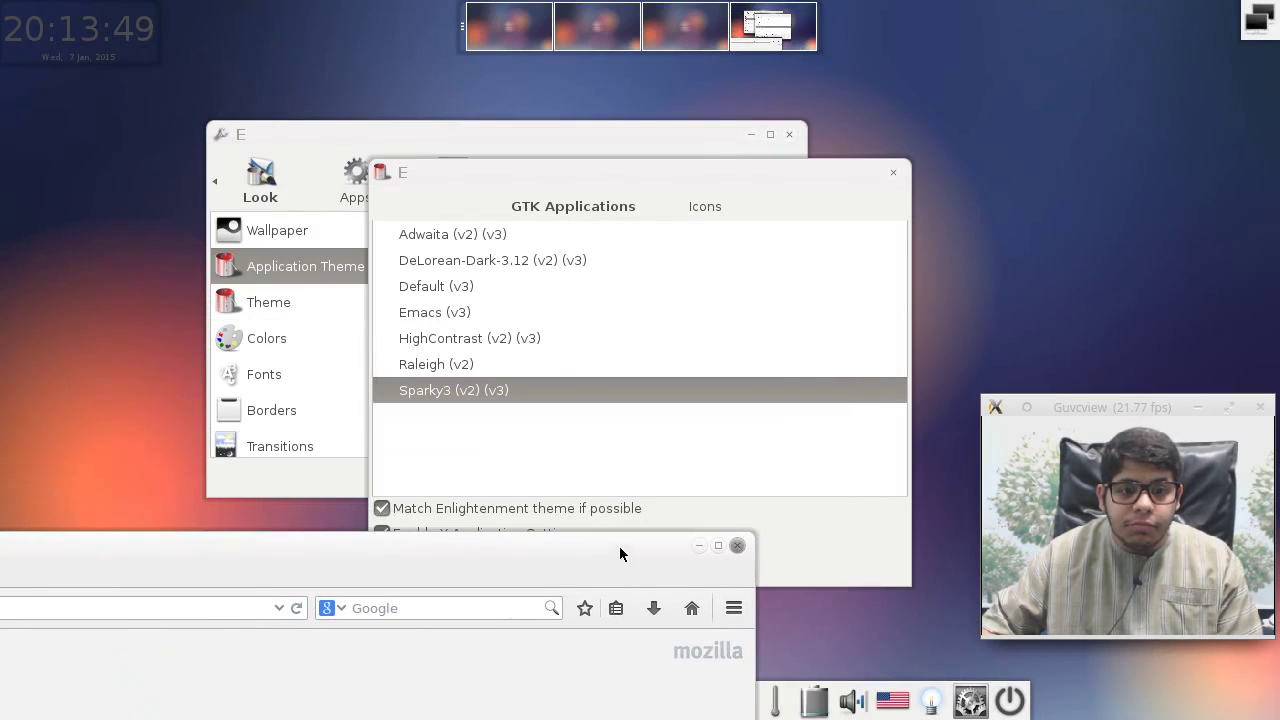
# Step: Apply the Raleigh (v2) application theme with the theme window moved aside, and close Iceweasel
pyautogui.click(523, 364)
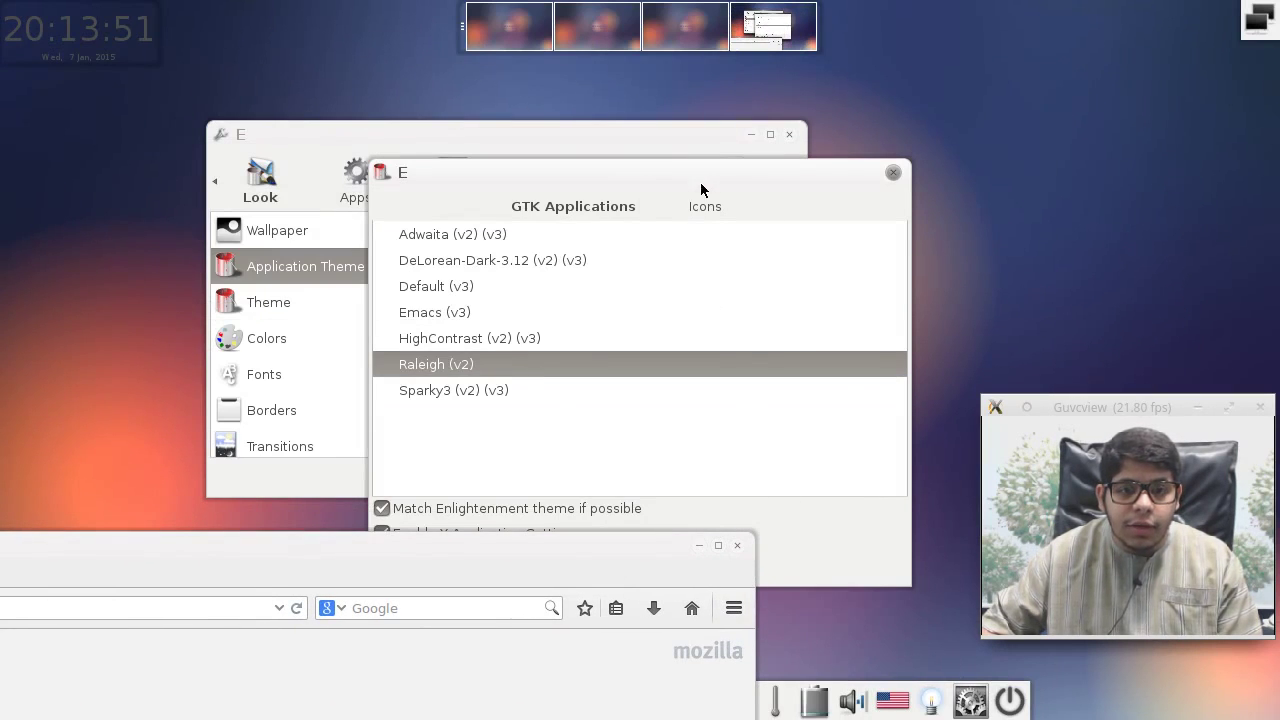
pyautogui.moveTo(700, 182); pyautogui.dragTo(864, 128)
pyautogui.click(803, 515)
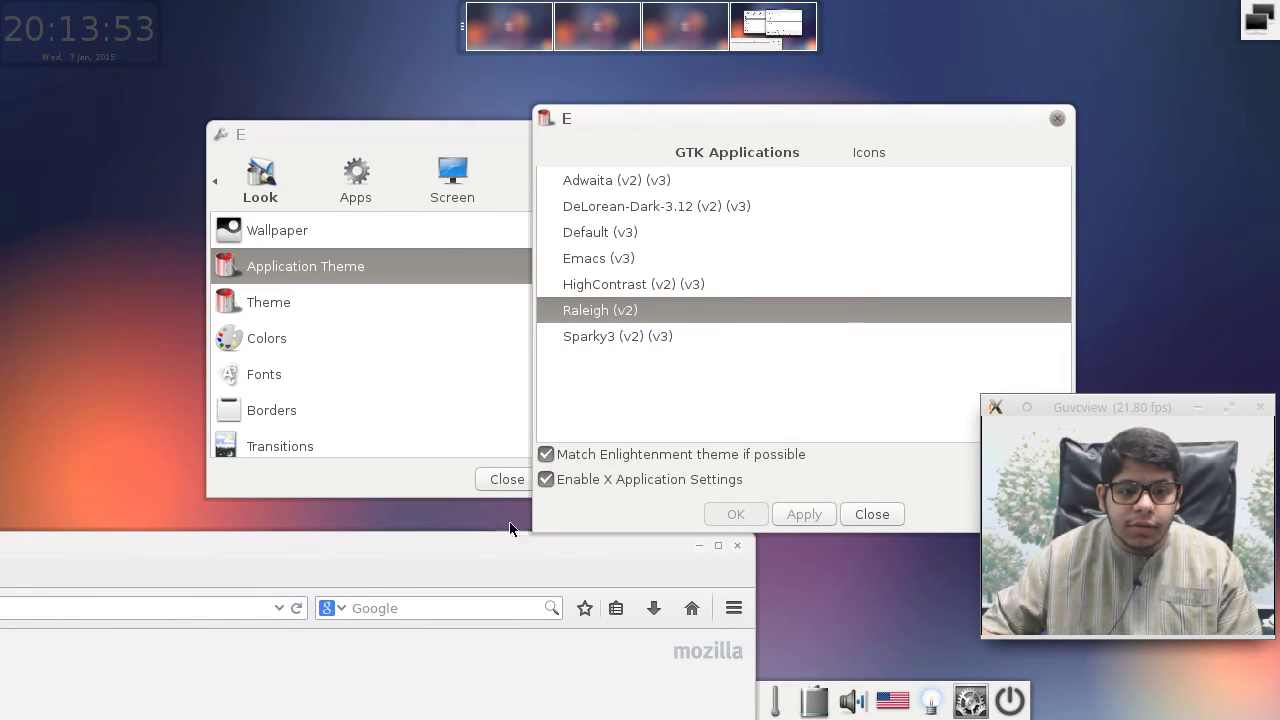
pyautogui.click(748, 514)
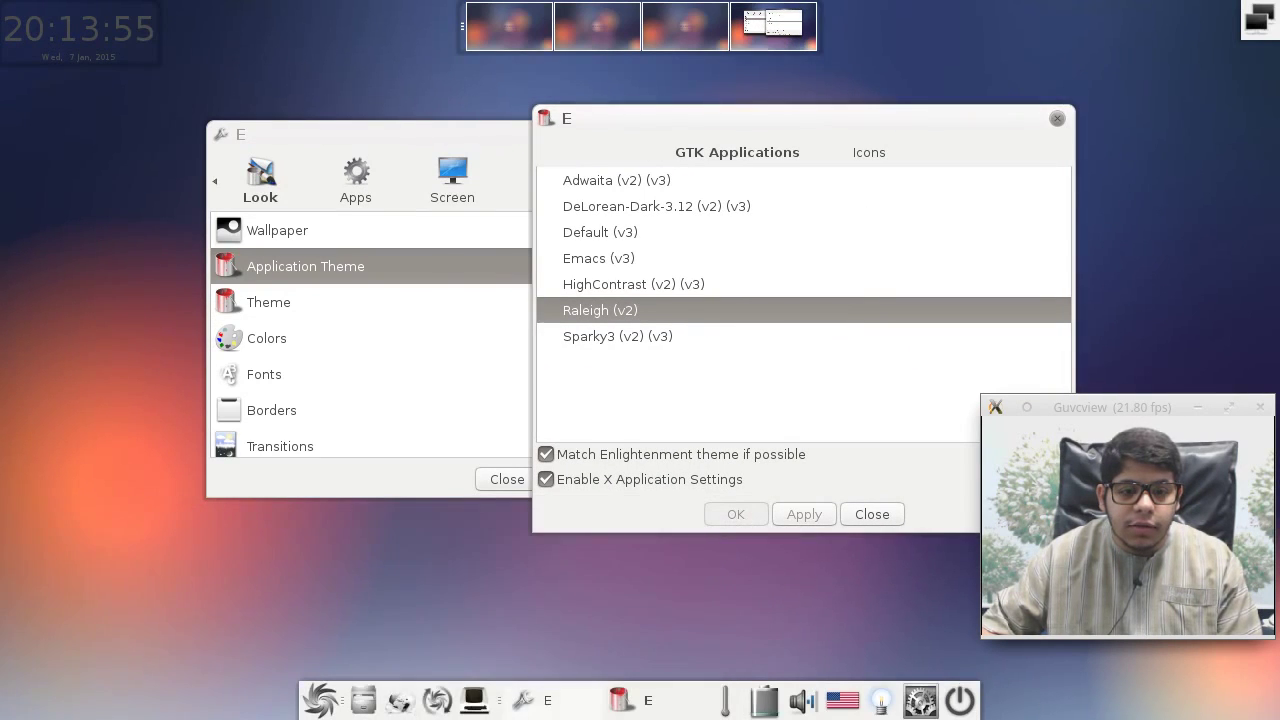
# Step: Relaunch Iceweasel to examine its appearance under the Raleigh theme, and close it again
pyautogui.click(393, 702)
pyautogui.moveTo(953, 16); pyautogui.dragTo(471, 306)
pyautogui.click(787, 303)
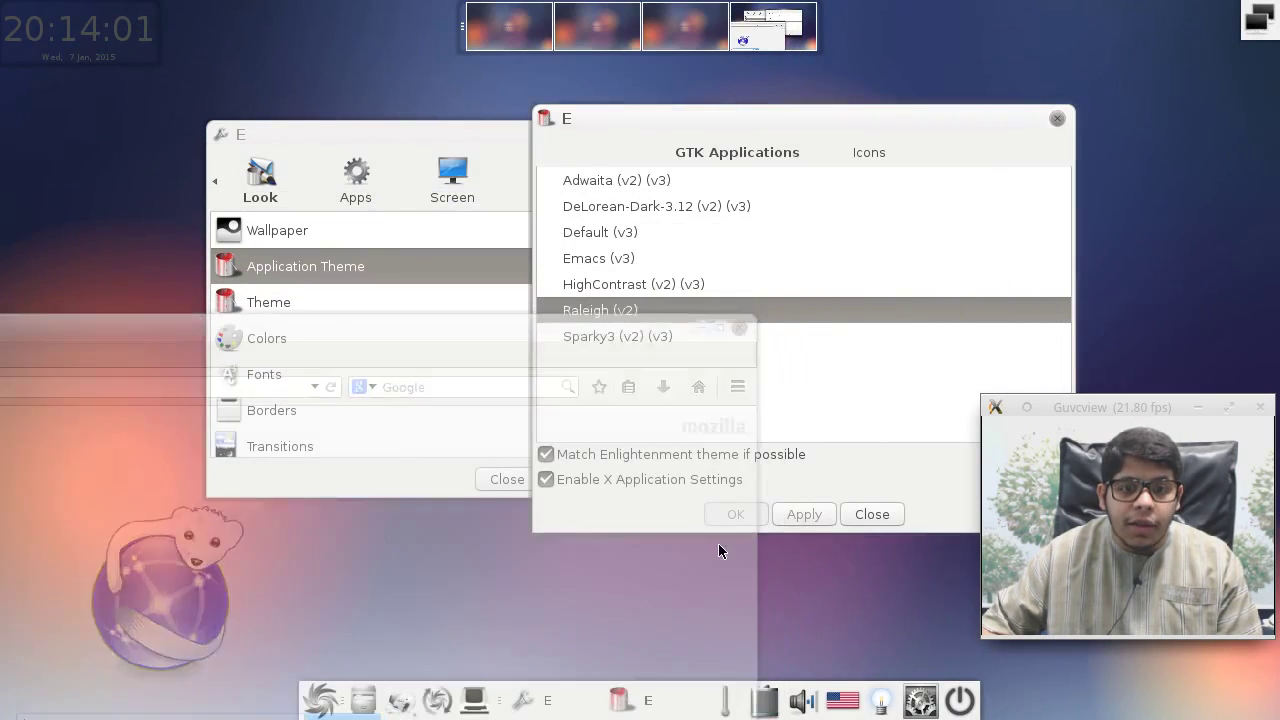
# Step: Reapply the Sparky3 (v2) (v3) application theme and close the Application Theme settings
pyautogui.click(631, 340)
pyautogui.click(774, 511)
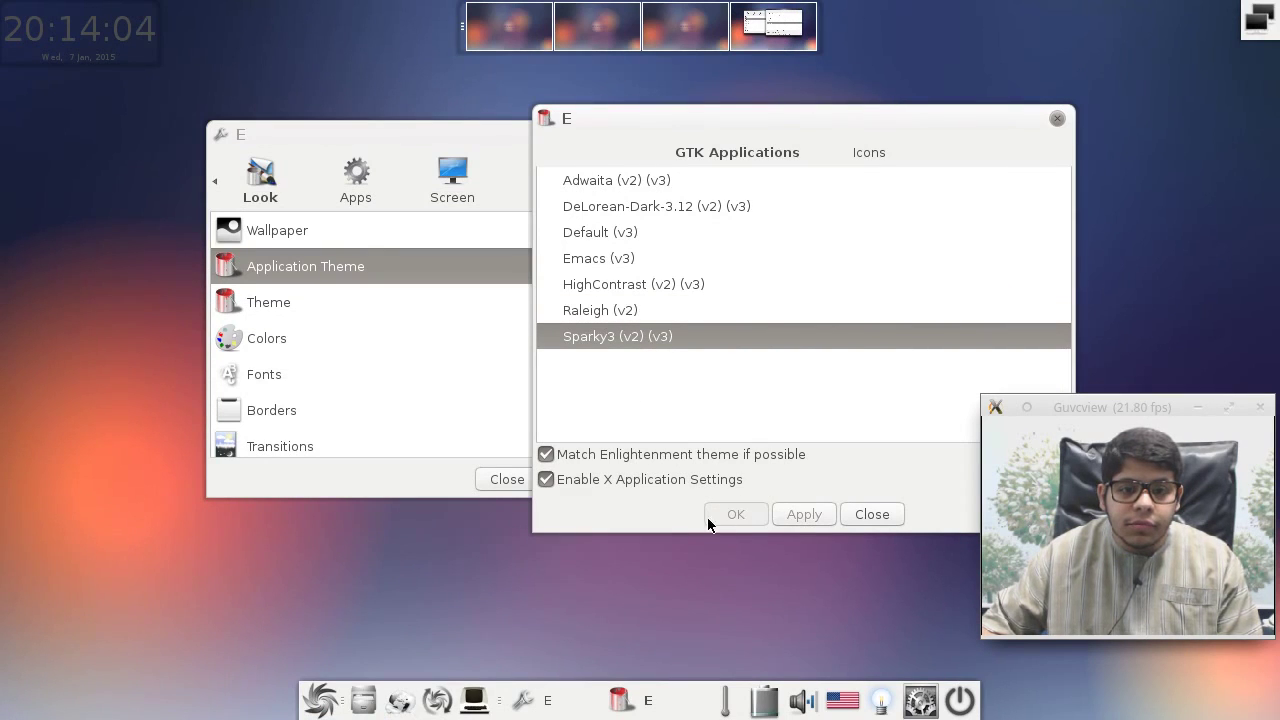
pyautogui.click(848, 514)
# Step: Open the Theme settings, switch to the system themes, and apply the default theme
pyautogui.click(270, 300)
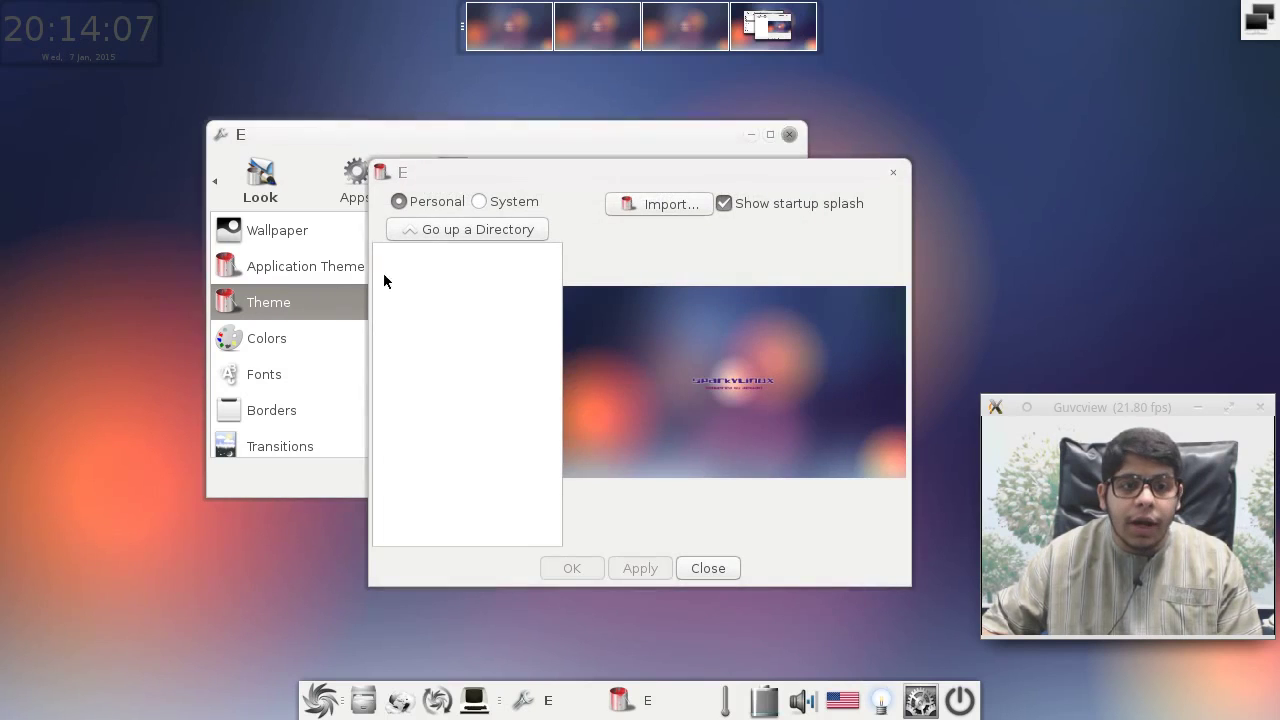
pyautogui.click(514, 201)
pyautogui.click(424, 256)
pyautogui.click(426, 284)
pyautogui.click(427, 264)
pyautogui.click(637, 570)
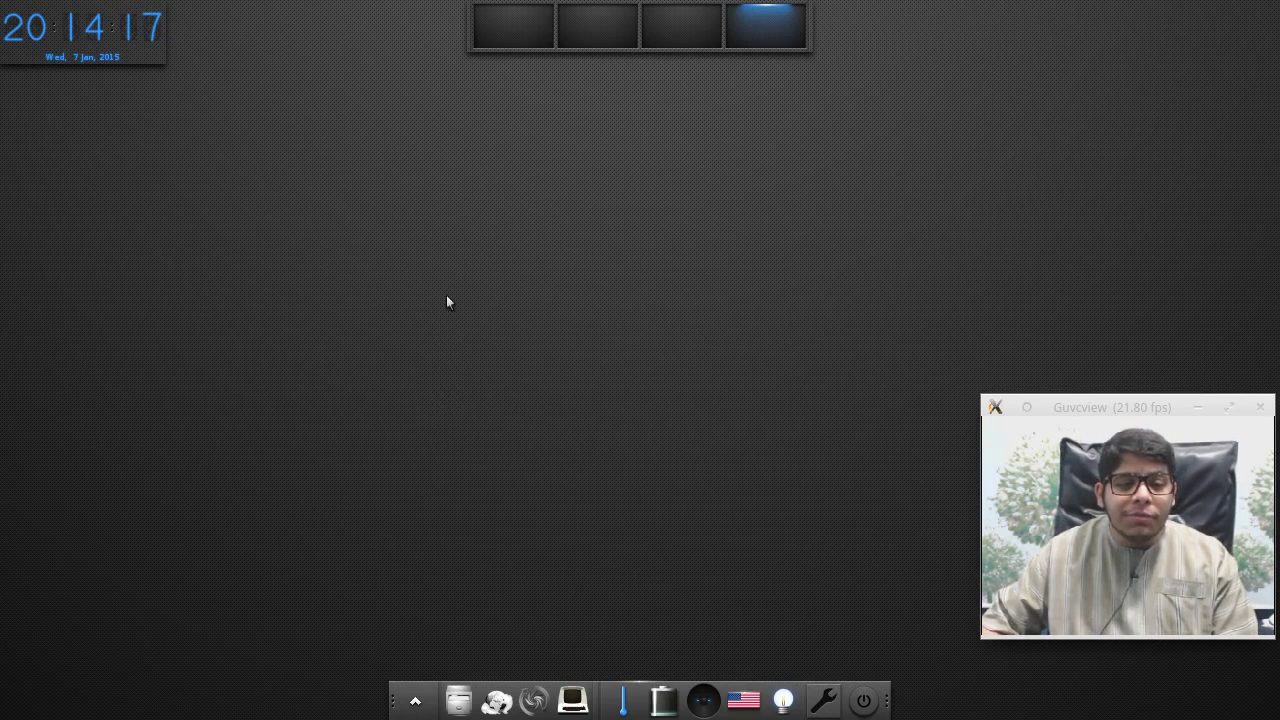
# Step: Look over the System and Settings submenus of the main menu in the applied theme, and open the Settings Panel
pyautogui.click(438, 188)
pyautogui.moveTo(476, 415)
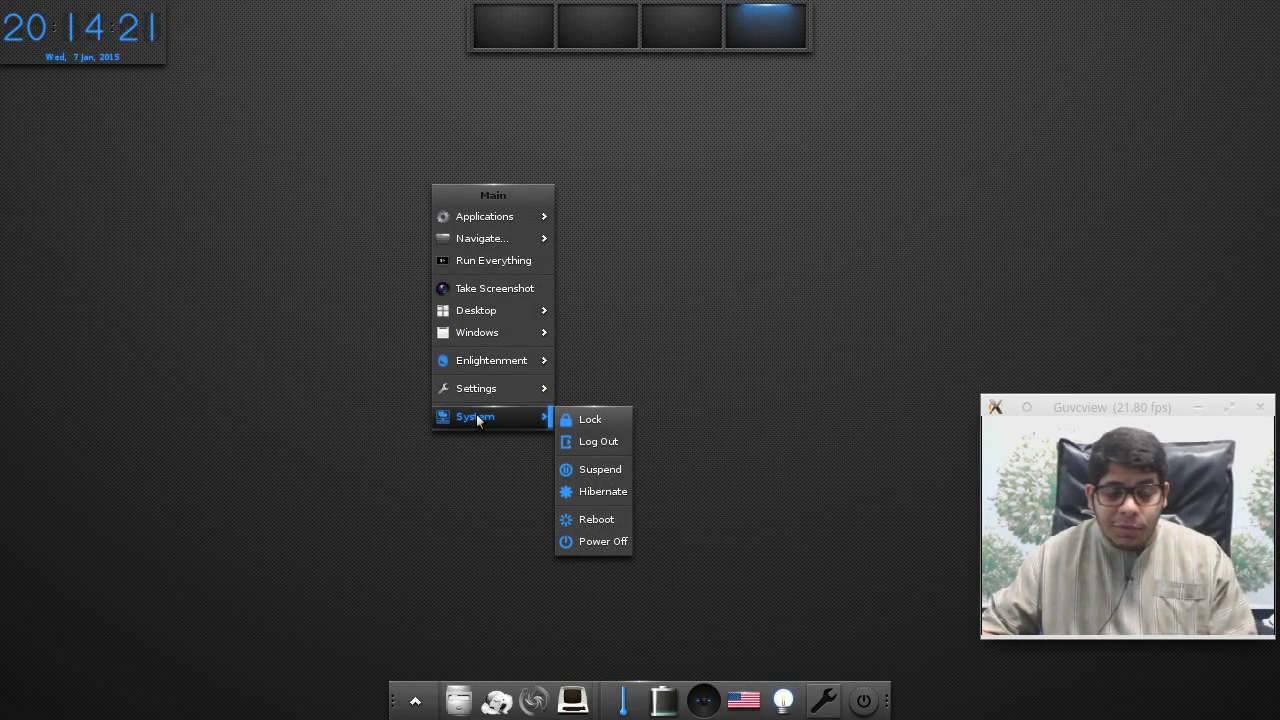
pyautogui.moveTo(490, 388)
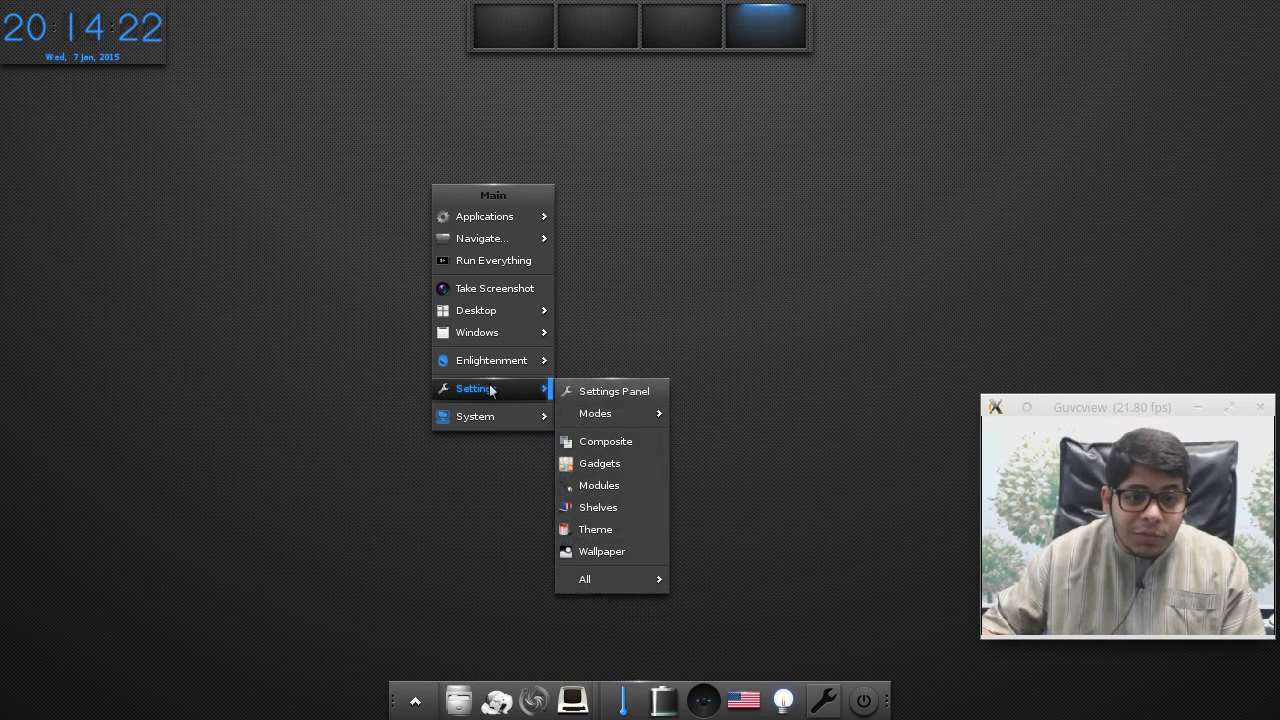
pyautogui.click(607, 390)
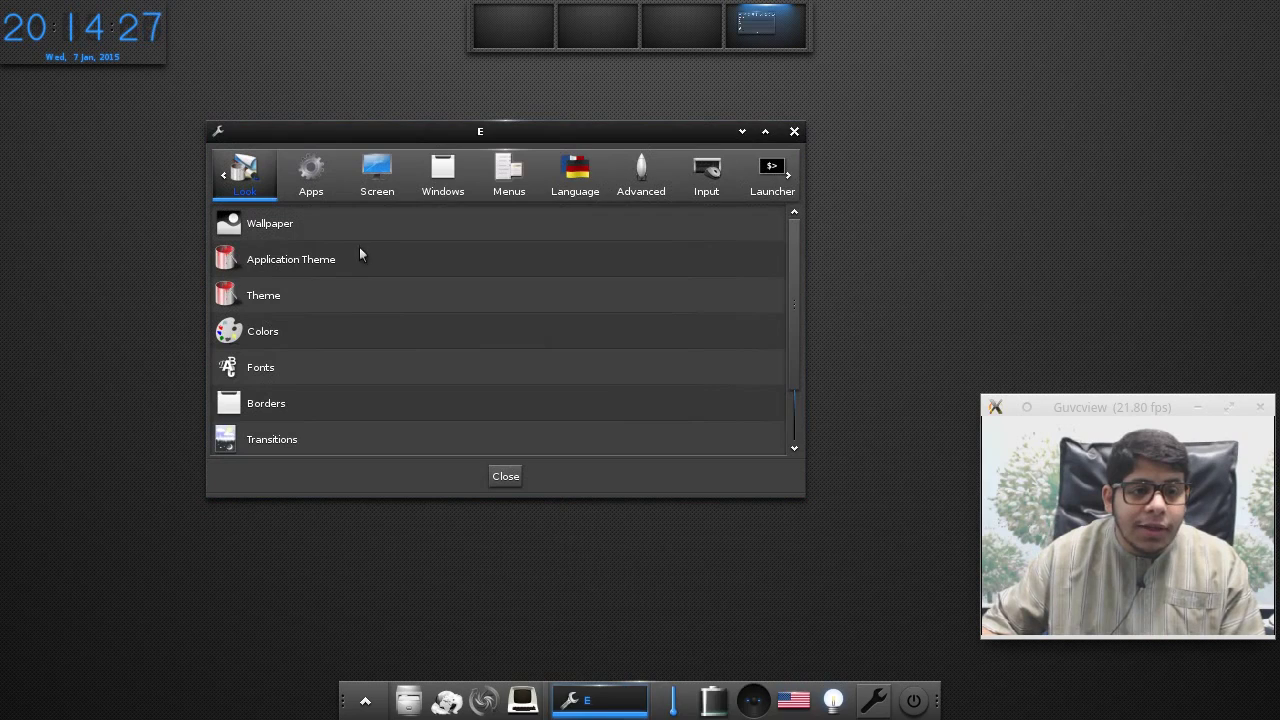
# Step: Dismiss the Application Theme settings, and apply the RadianceE19-SparkyLight system theme in the Theme settings
pyautogui.click(362, 259)
pyautogui.click(660, 560)
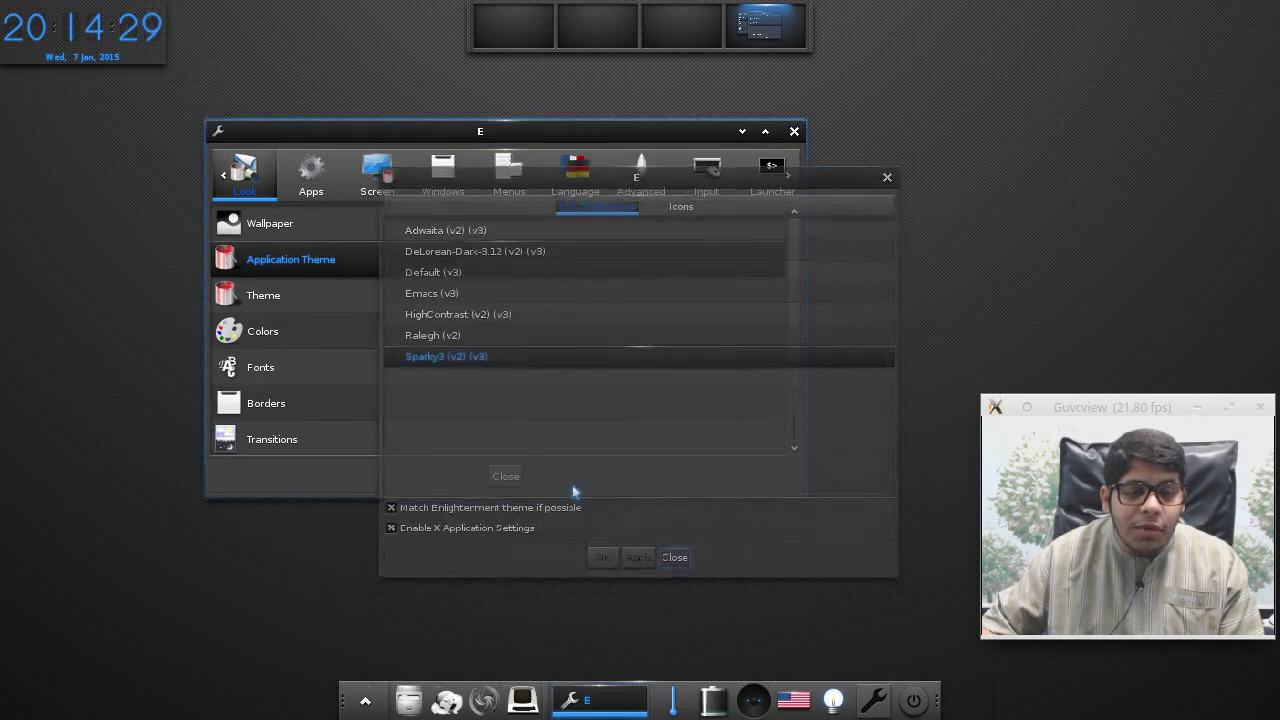
pyautogui.click(284, 292)
pyautogui.click(476, 268)
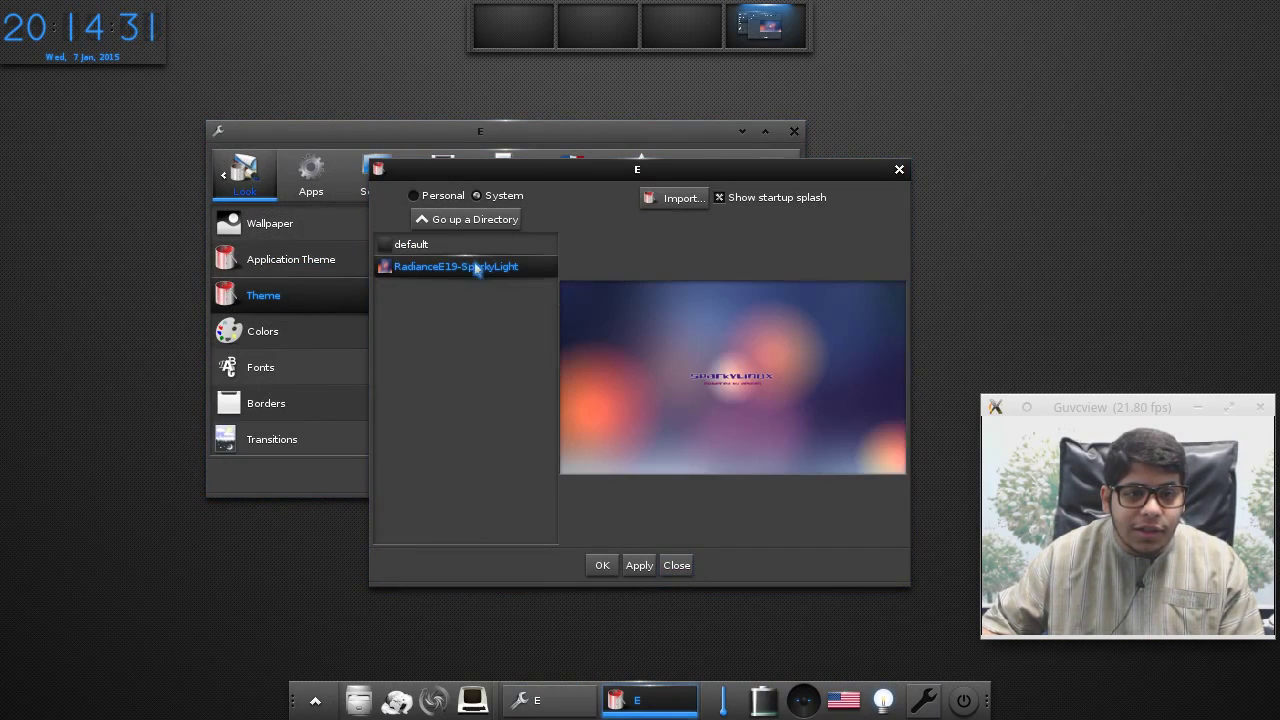
pyautogui.click(639, 565)
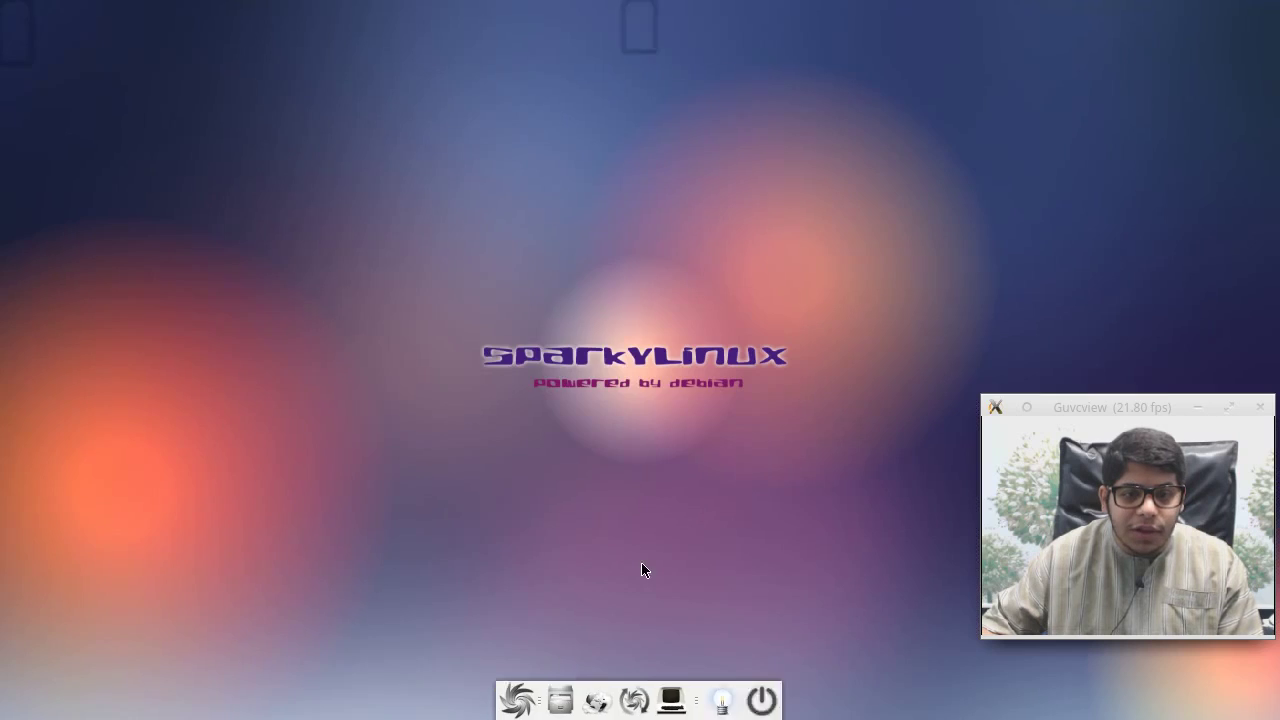
# Step: Reopen the Settings Panel from the main menu, look through the Colors settings, and close them
pyautogui.click(400, 277)
pyautogui.moveTo(463, 493)
pyautogui.click(548, 489)
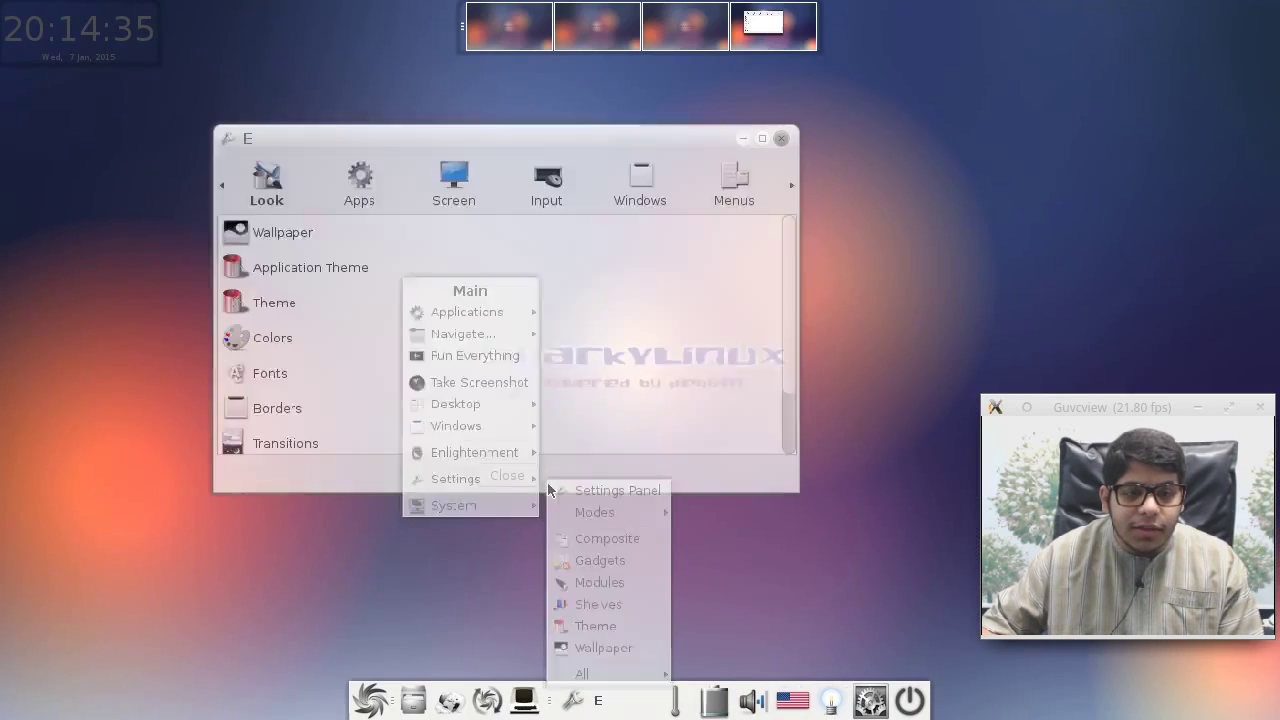
pyautogui.click(298, 338)
pyautogui.scroll(-5, 563, 266)
pyautogui.scroll(-10, 563, 266)
pyautogui.click(708, 568)
# Step: Examine the default border styles in the Borders settings, including shaped, and close the dialog without applying a change
pyautogui.scroll(-2, 323, 393)
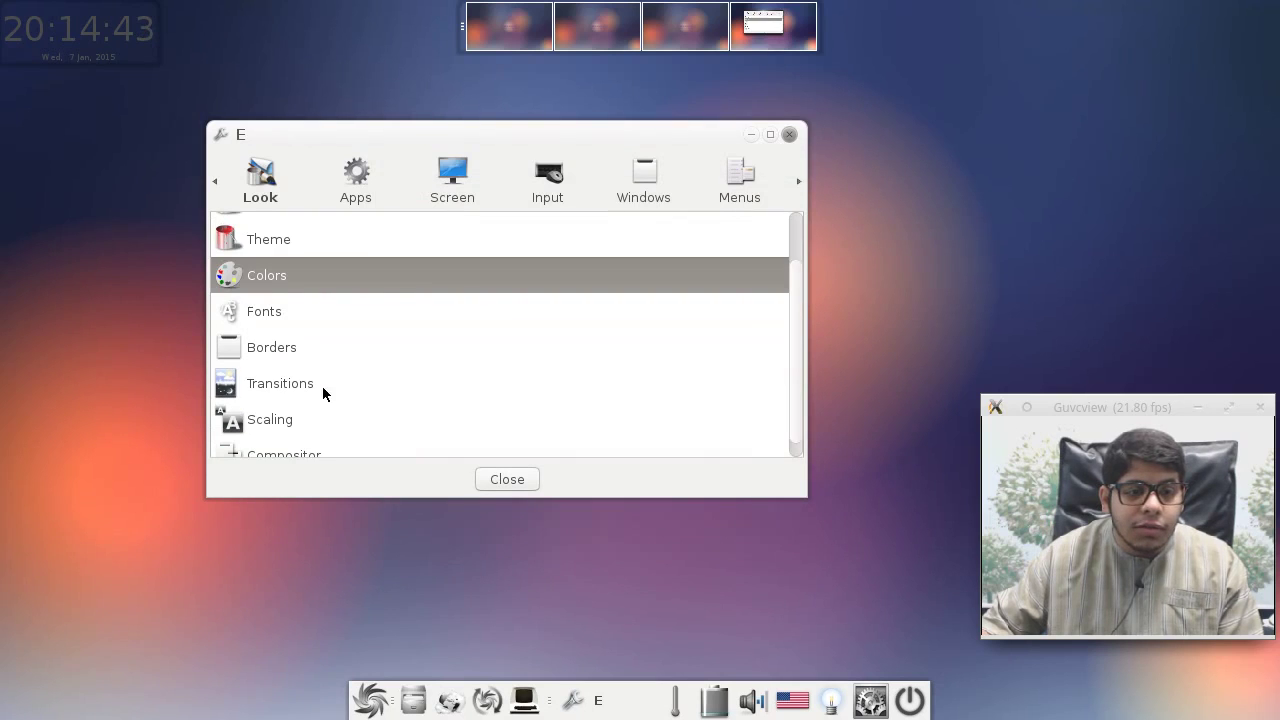
pyautogui.click(310, 345)
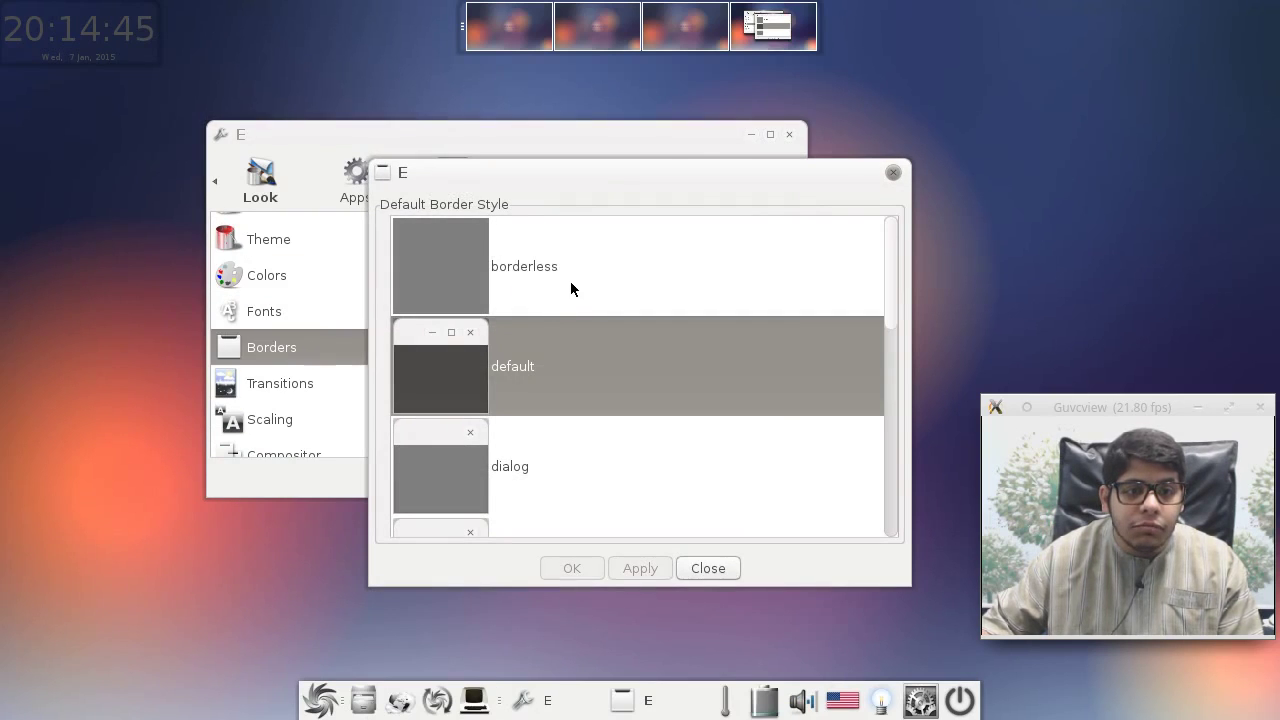
pyautogui.scroll(-5, 559, 394)
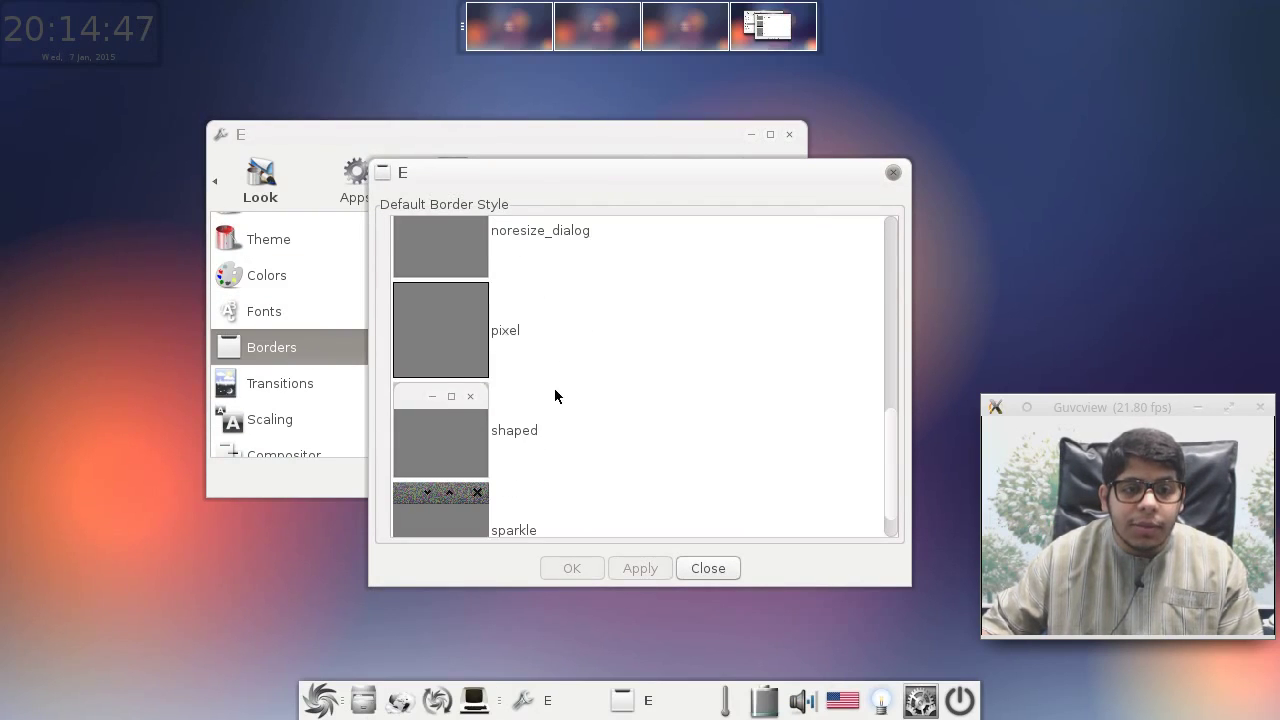
pyautogui.click(545, 400)
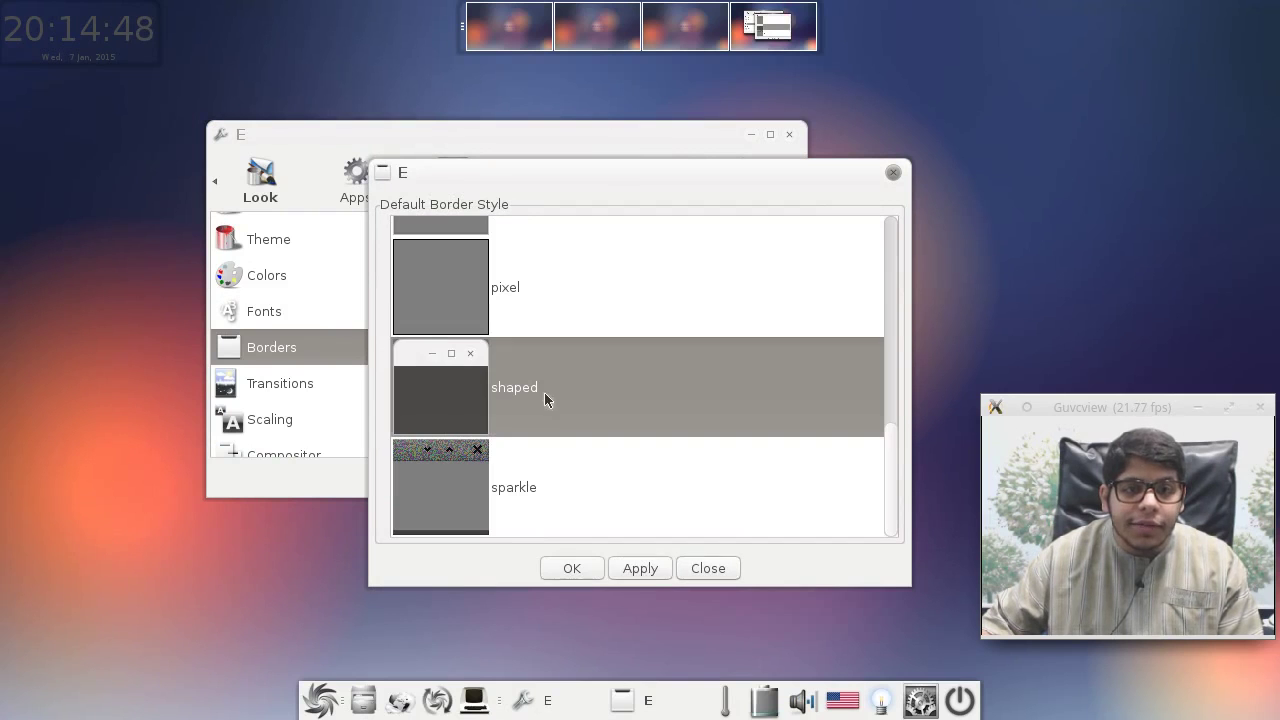
pyautogui.click(686, 572)
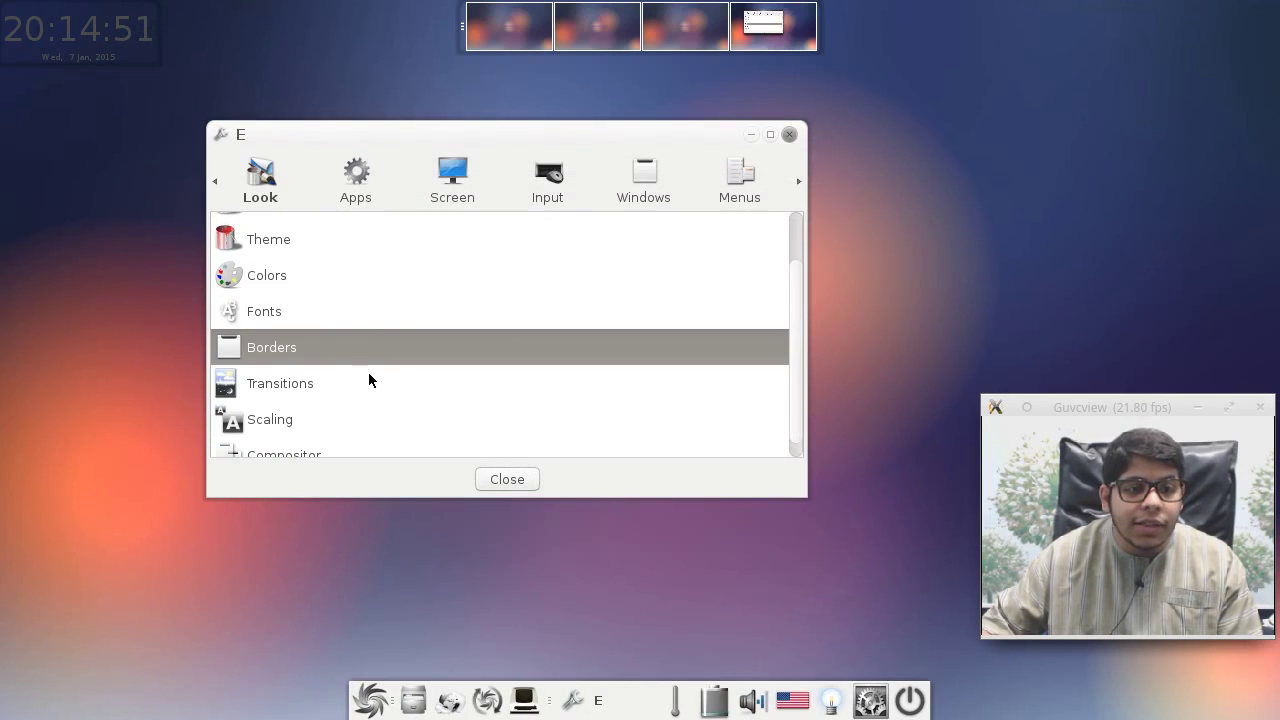
# Step: Open the Compositor settings, leave composite effects enabled, and select flip as the default style
pyautogui.click(316, 436)
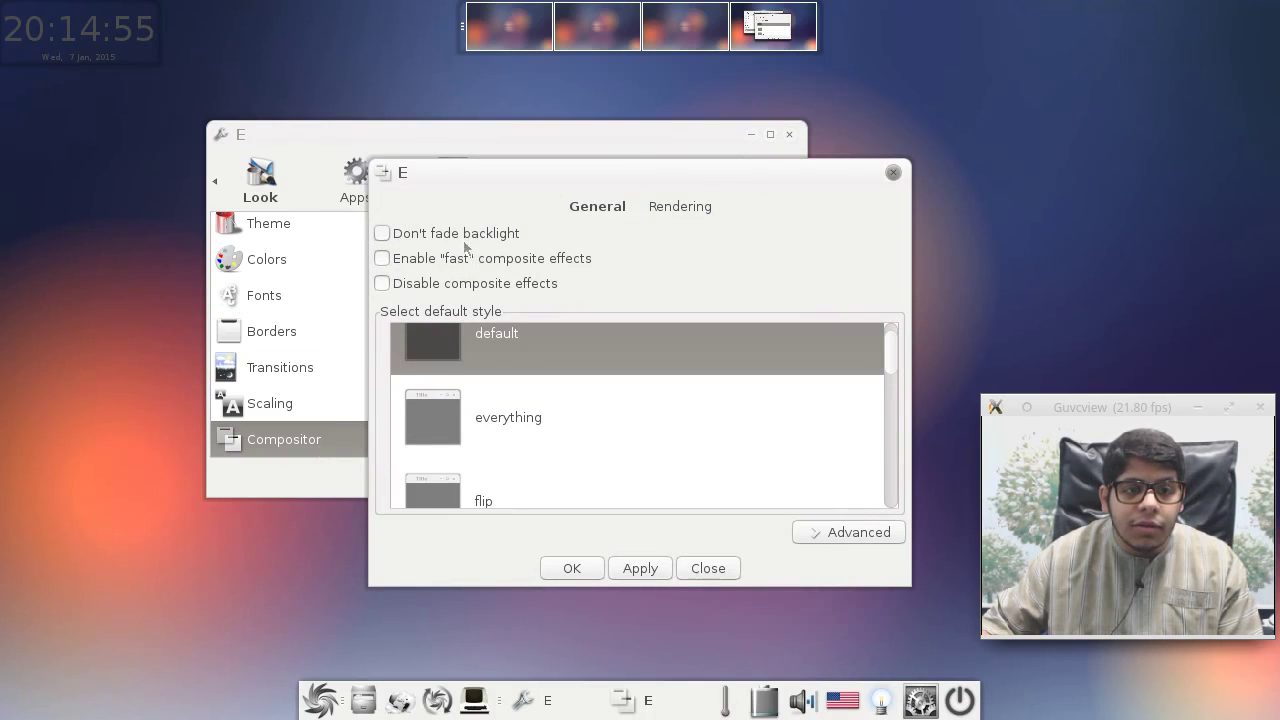
pyautogui.click(452, 284)
pyautogui.click(442, 280)
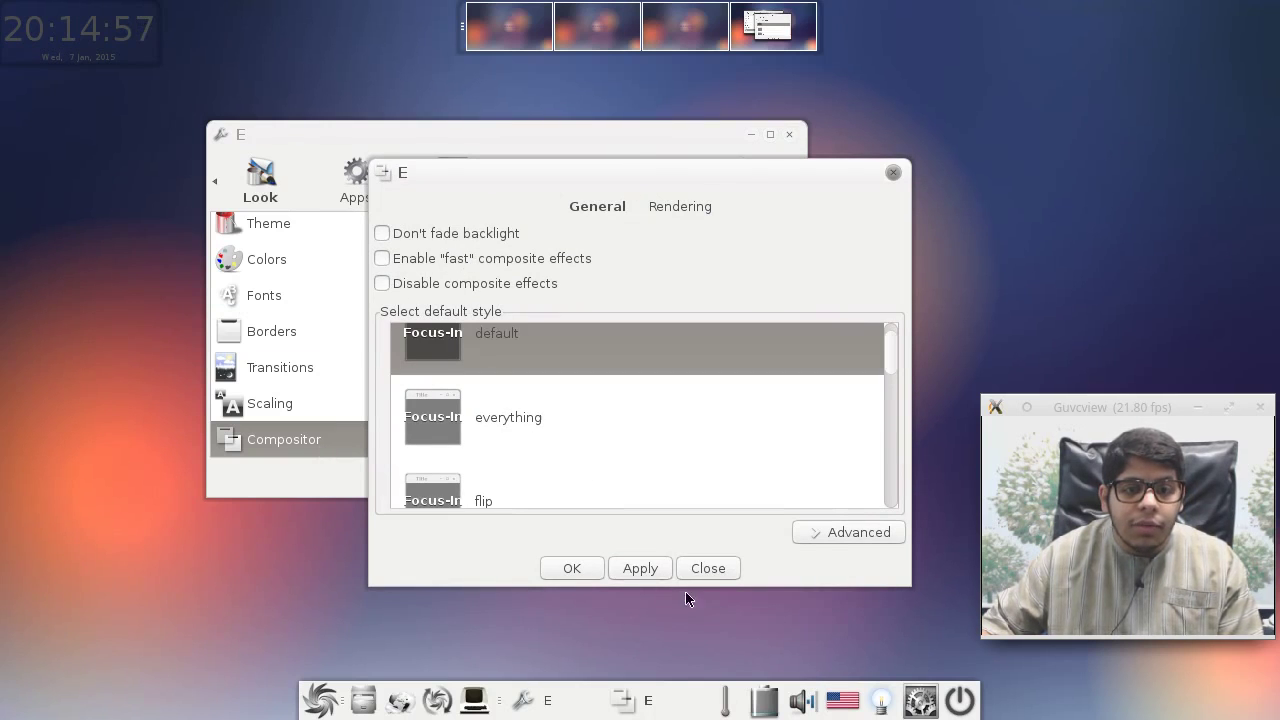
pyautogui.scroll(-3, 604, 420)
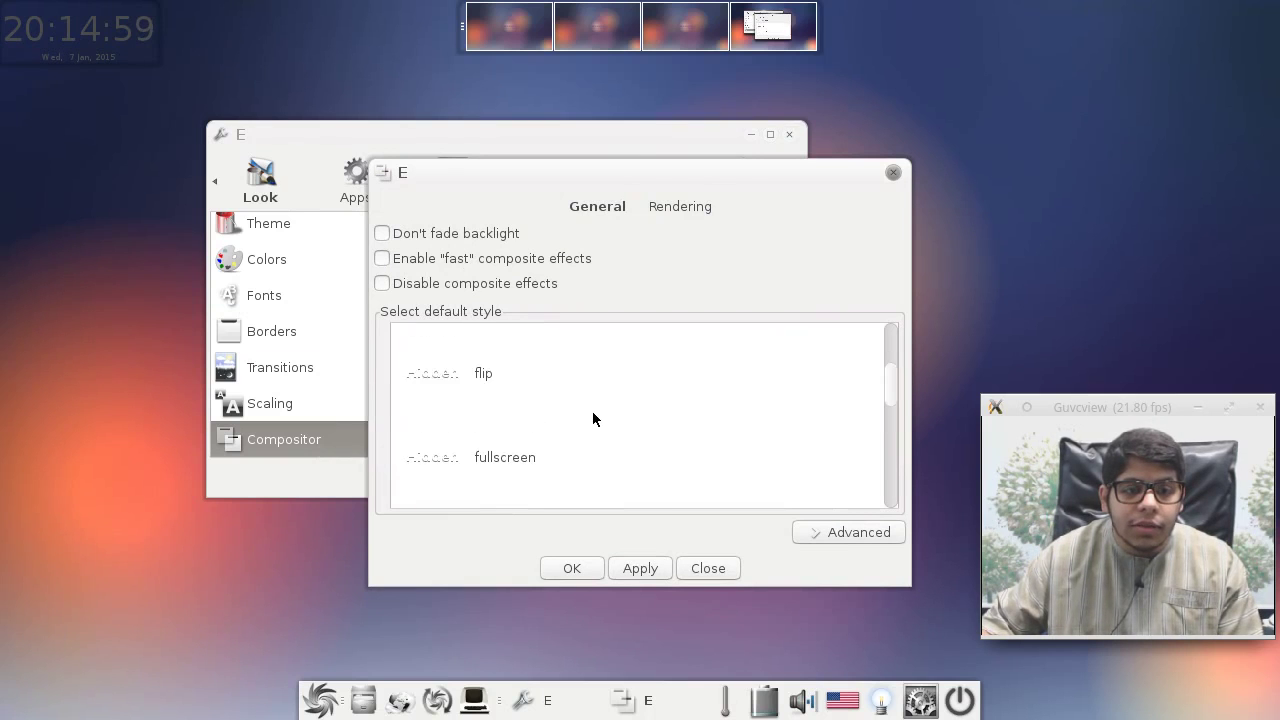
pyautogui.click(545, 383)
pyautogui.click(997, 143)
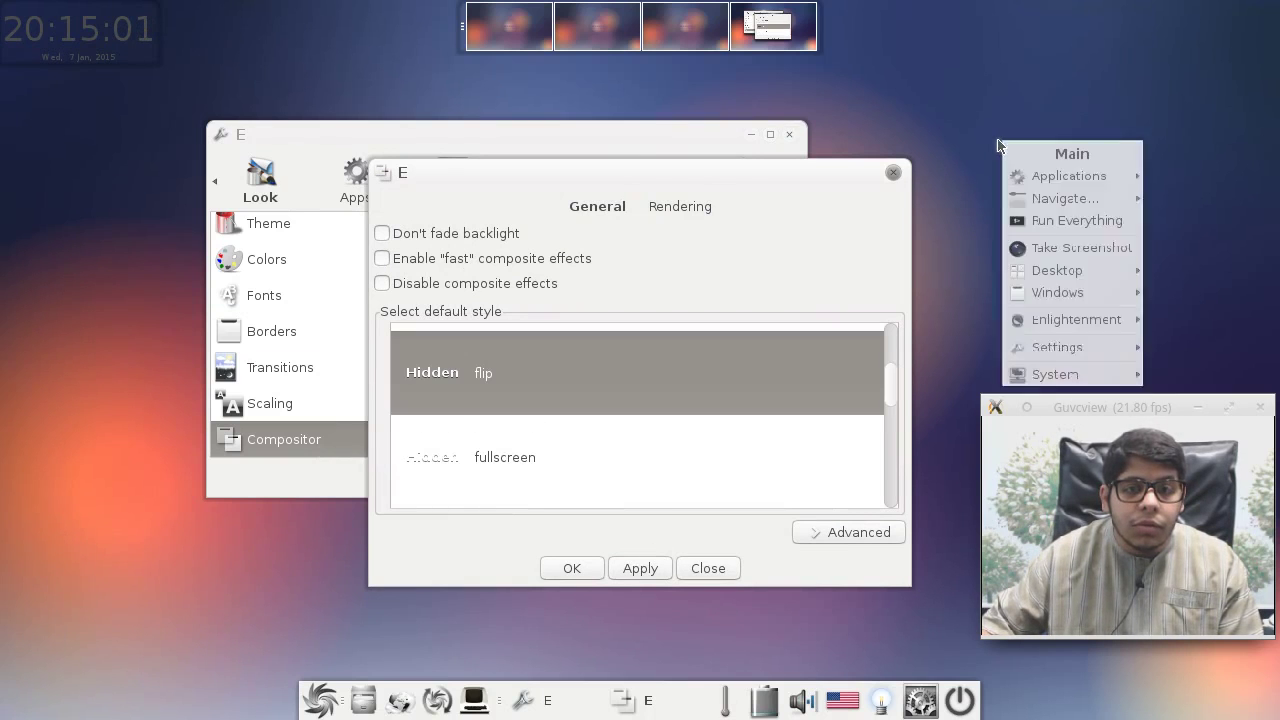
pyautogui.click(997, 143)
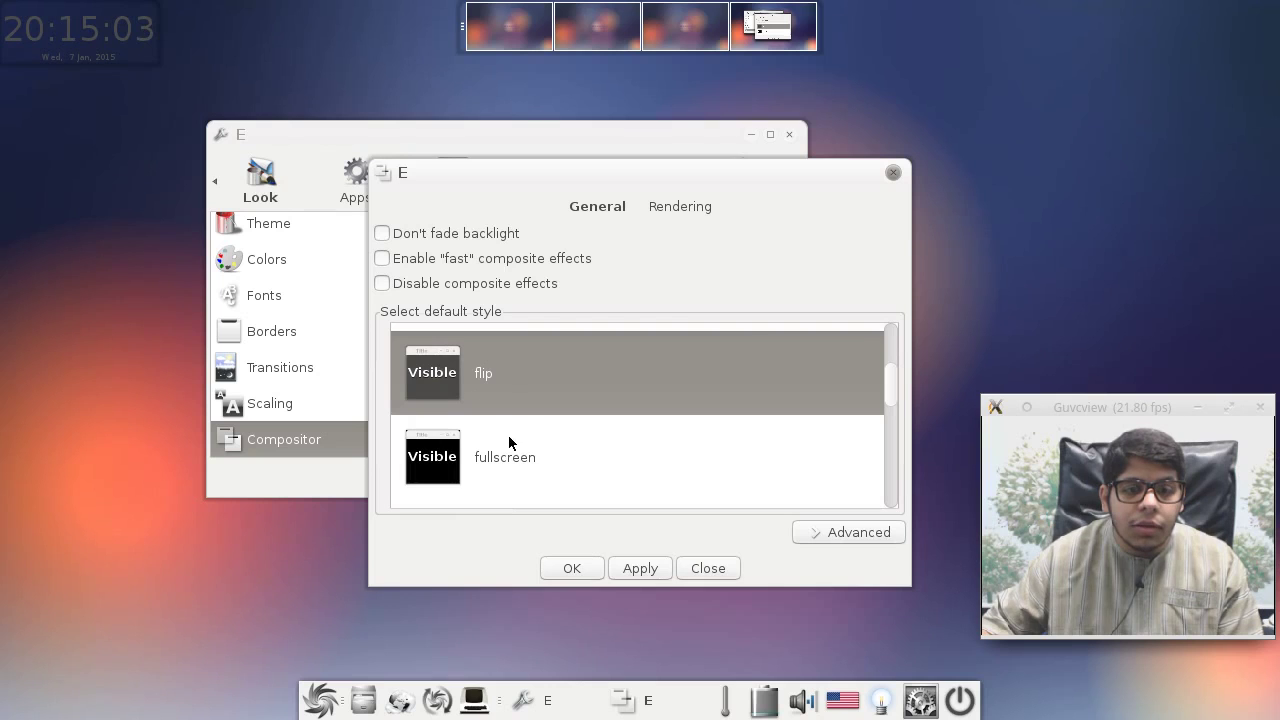
pyautogui.scroll(-1, 617, 380)
pyautogui.scroll(1, 617, 380)
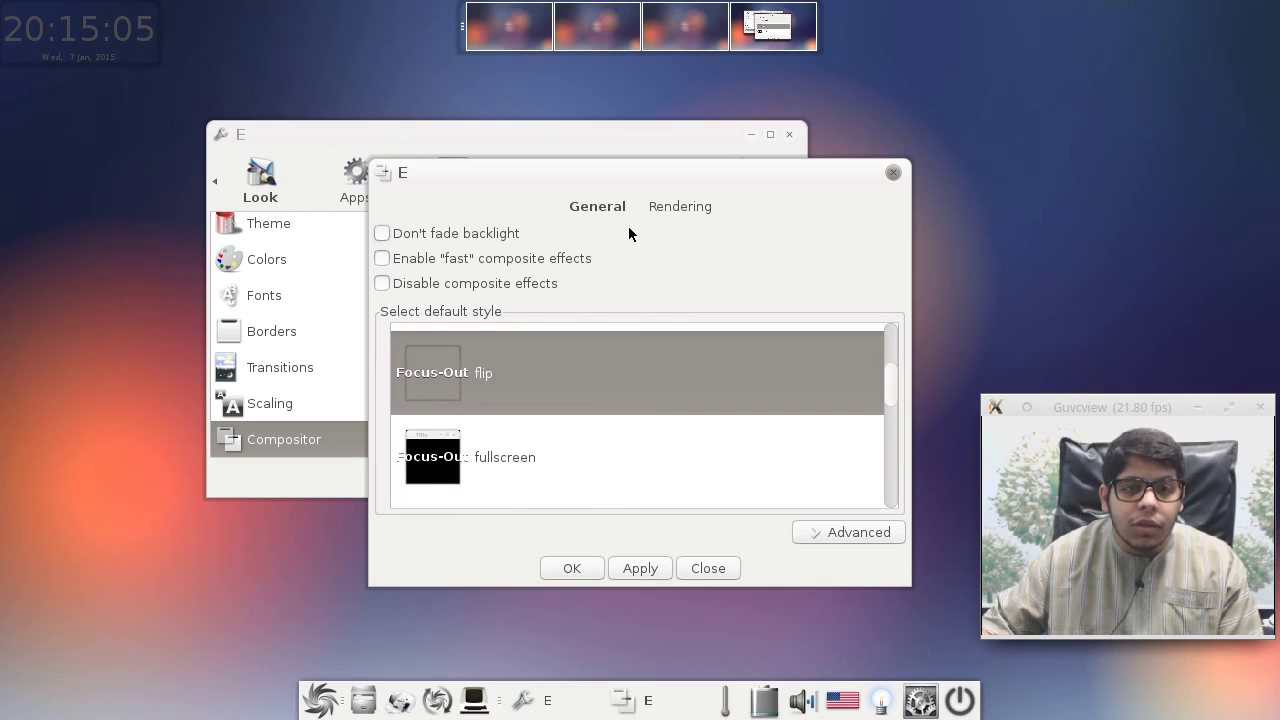
# Step: Check the compositor's Rendering options, and apply the flip style with "fast" composite effects enabled
pyautogui.click(669, 214)
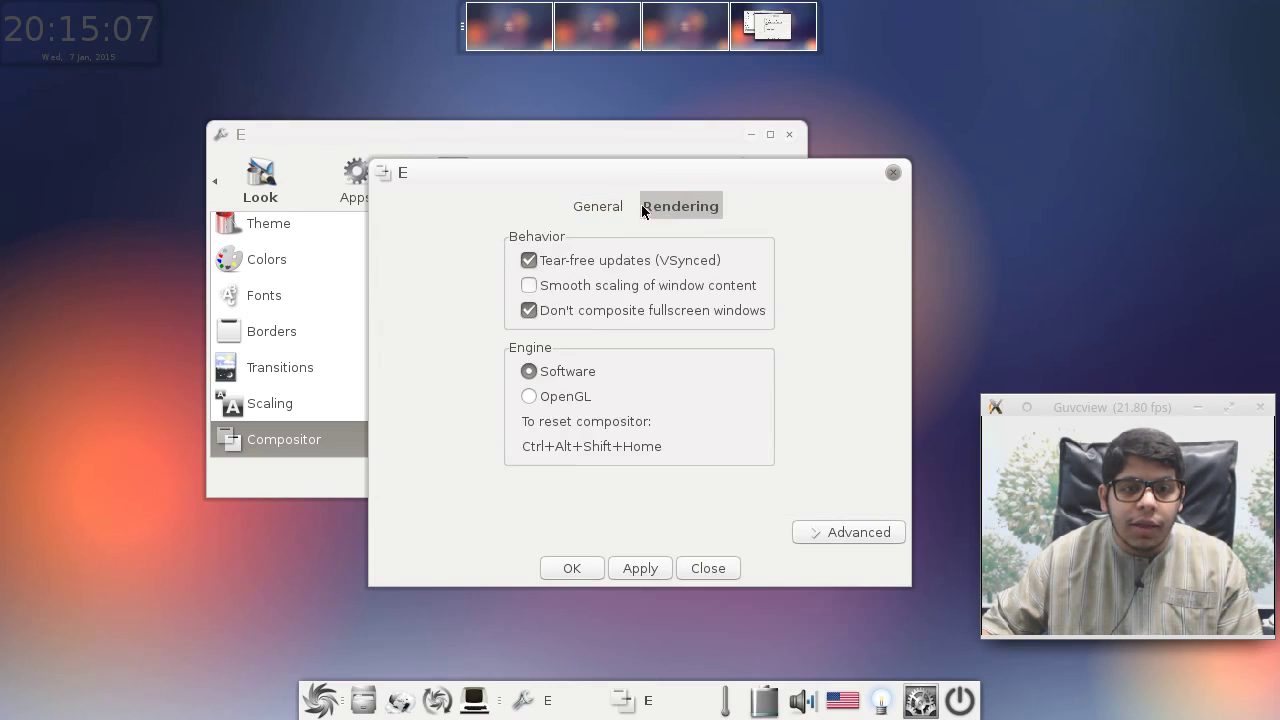
pyautogui.click(587, 208)
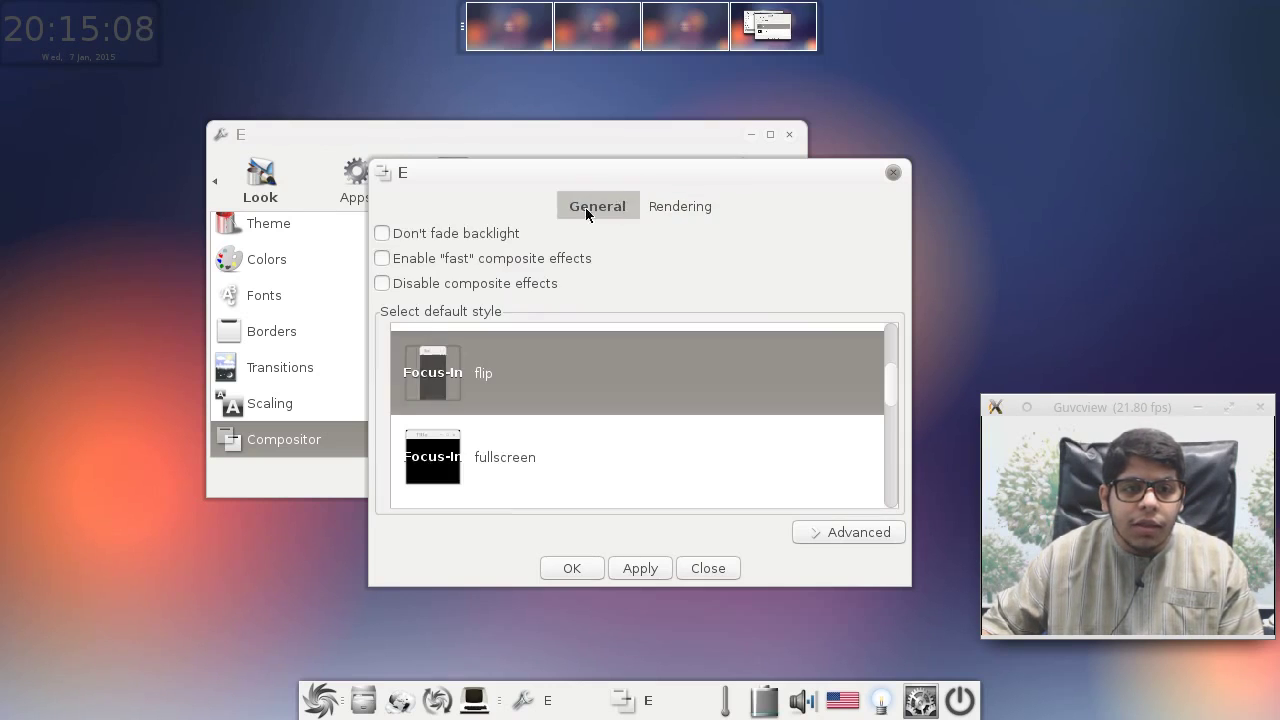
pyautogui.click(506, 270)
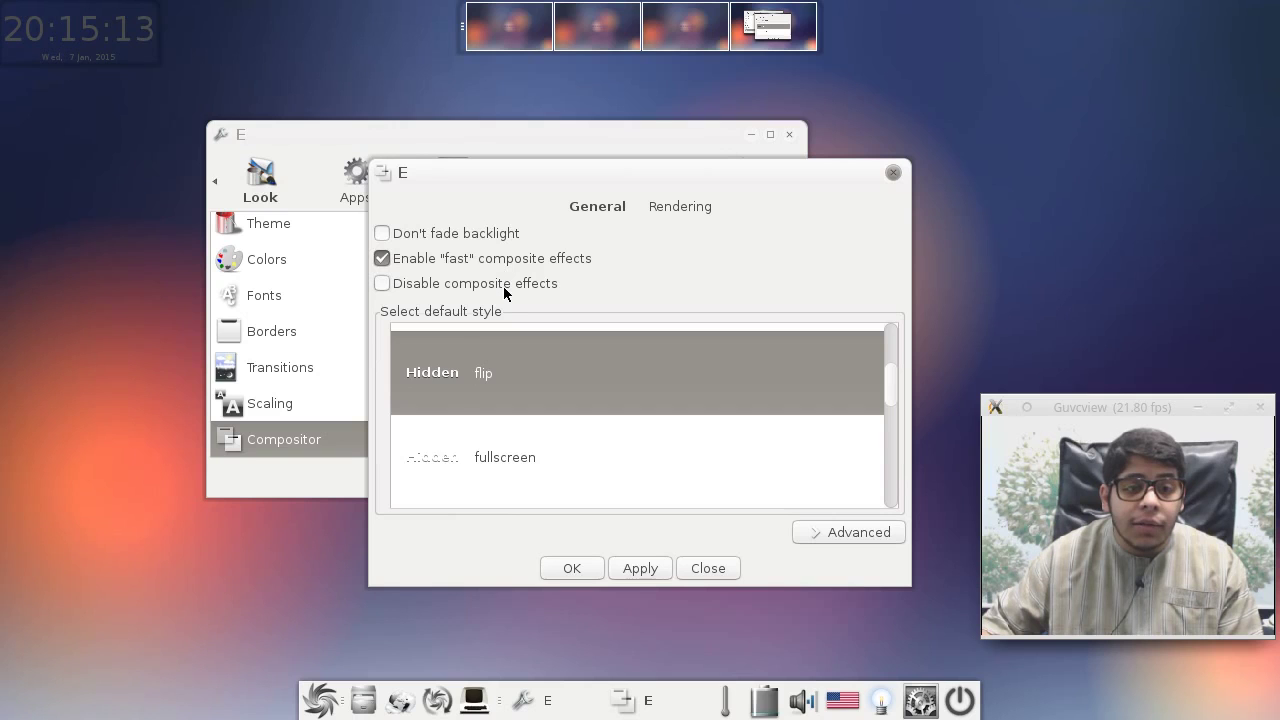
pyautogui.click(641, 569)
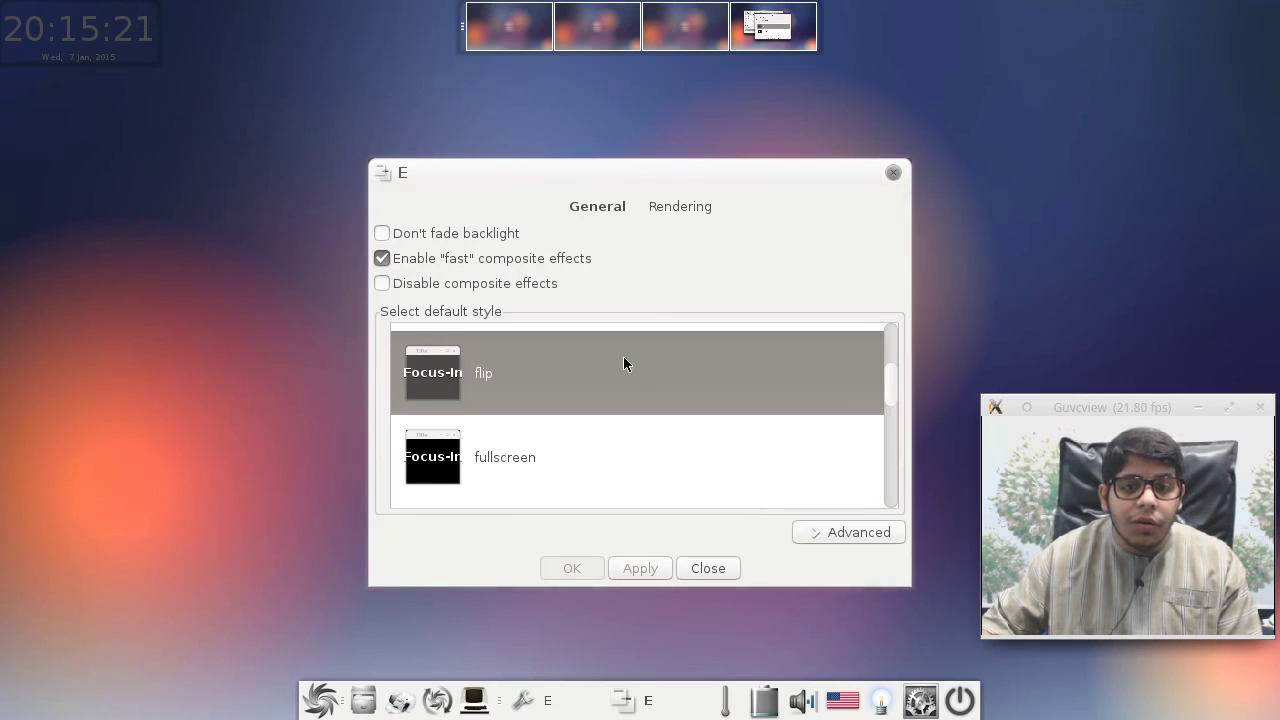
# Step: Apply the default compositor style, and follow it with the everything style
pyautogui.scroll(3, 529, 415)
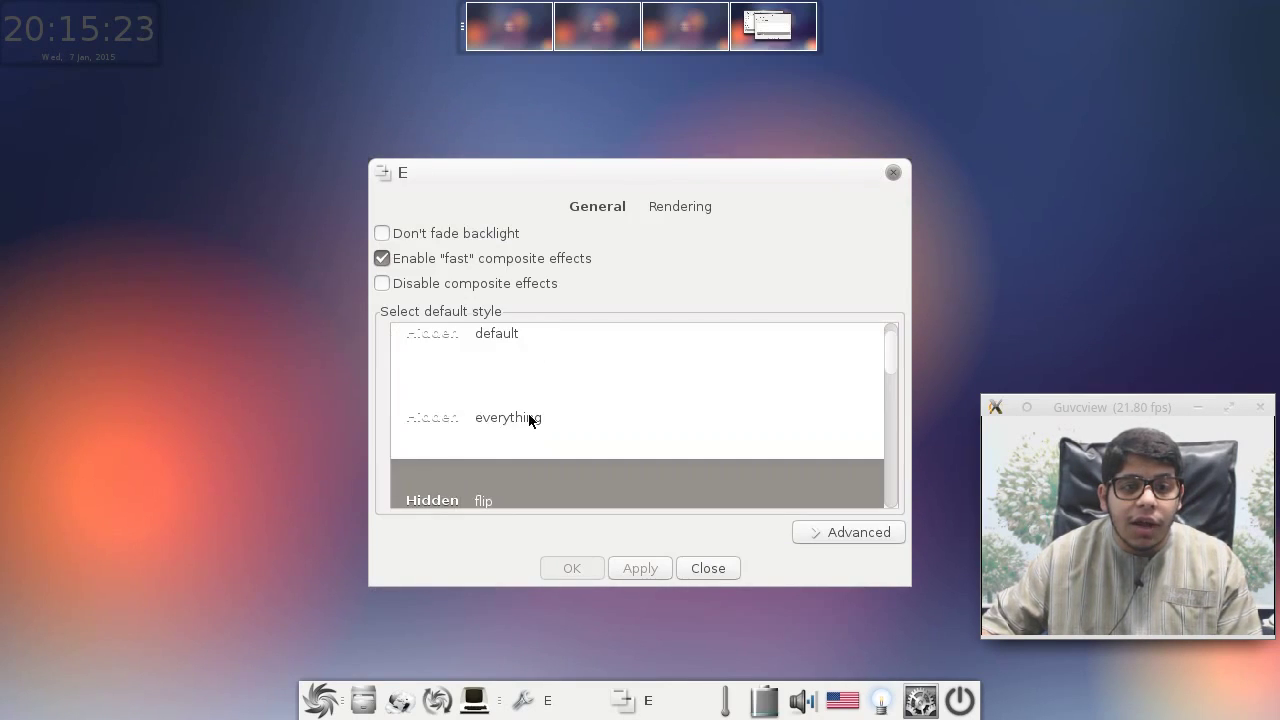
pyautogui.click(530, 376)
pyautogui.click(620, 564)
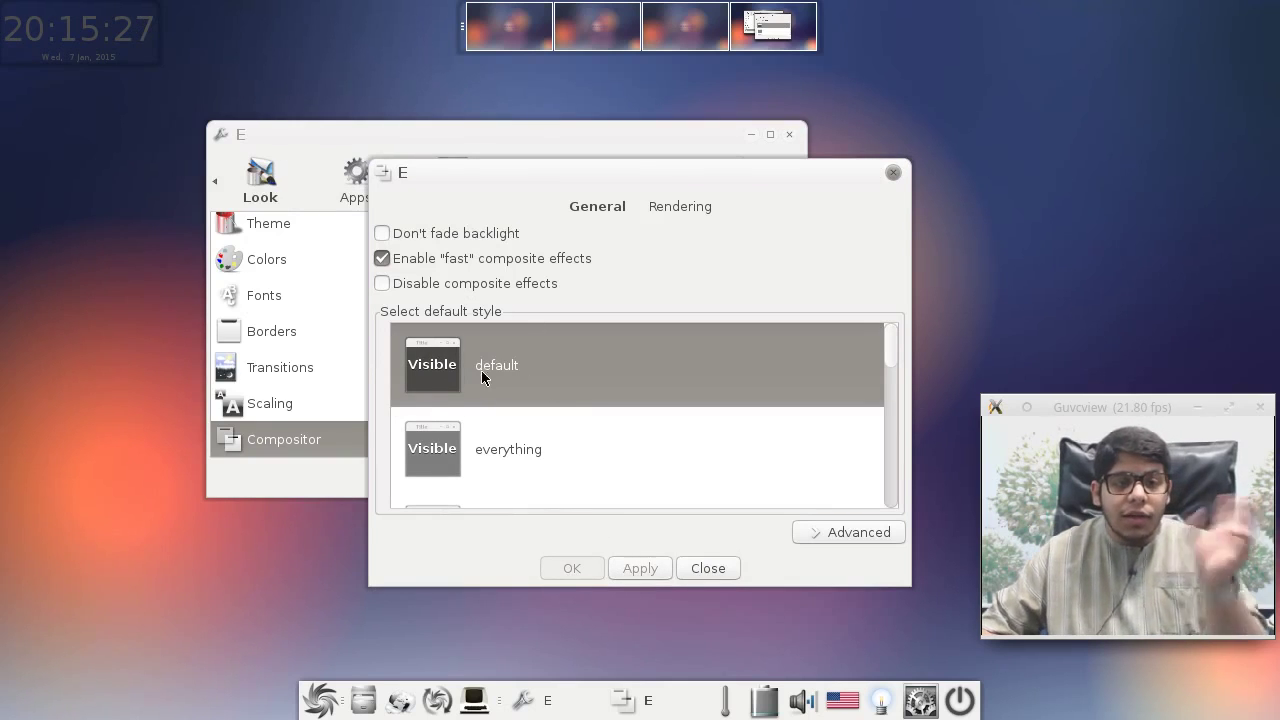
pyautogui.click(554, 479)
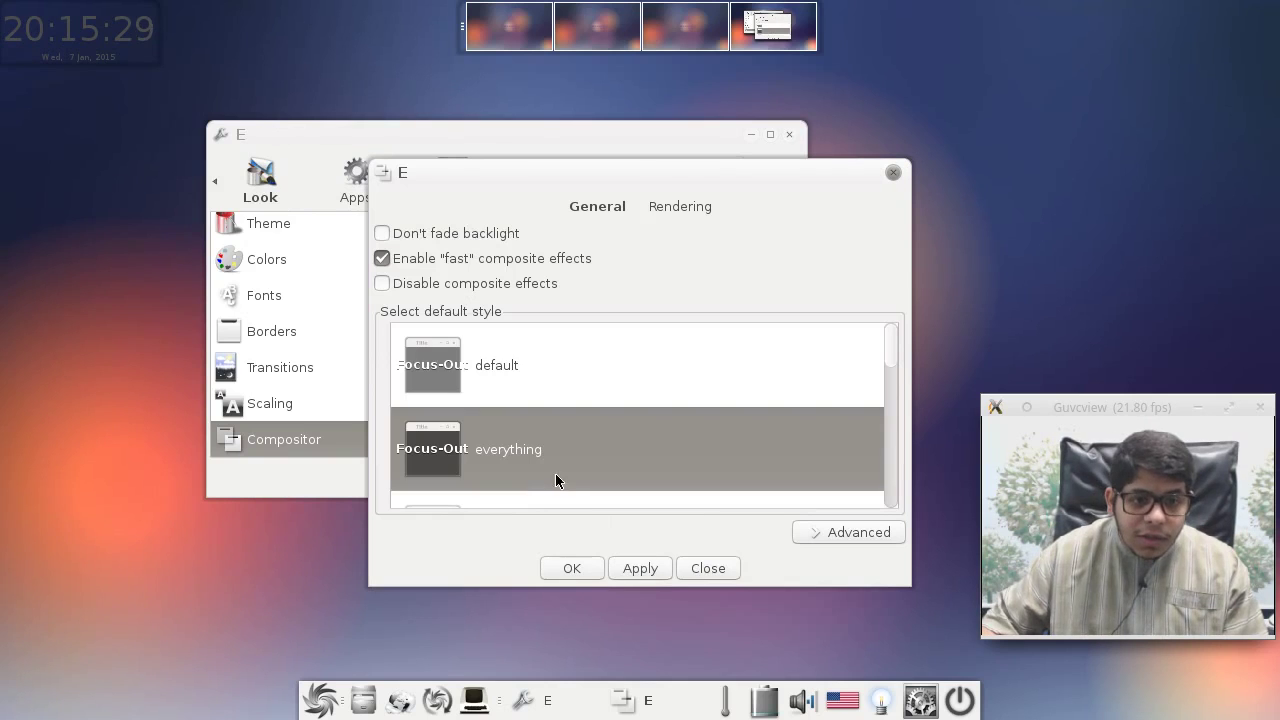
pyautogui.click(633, 574)
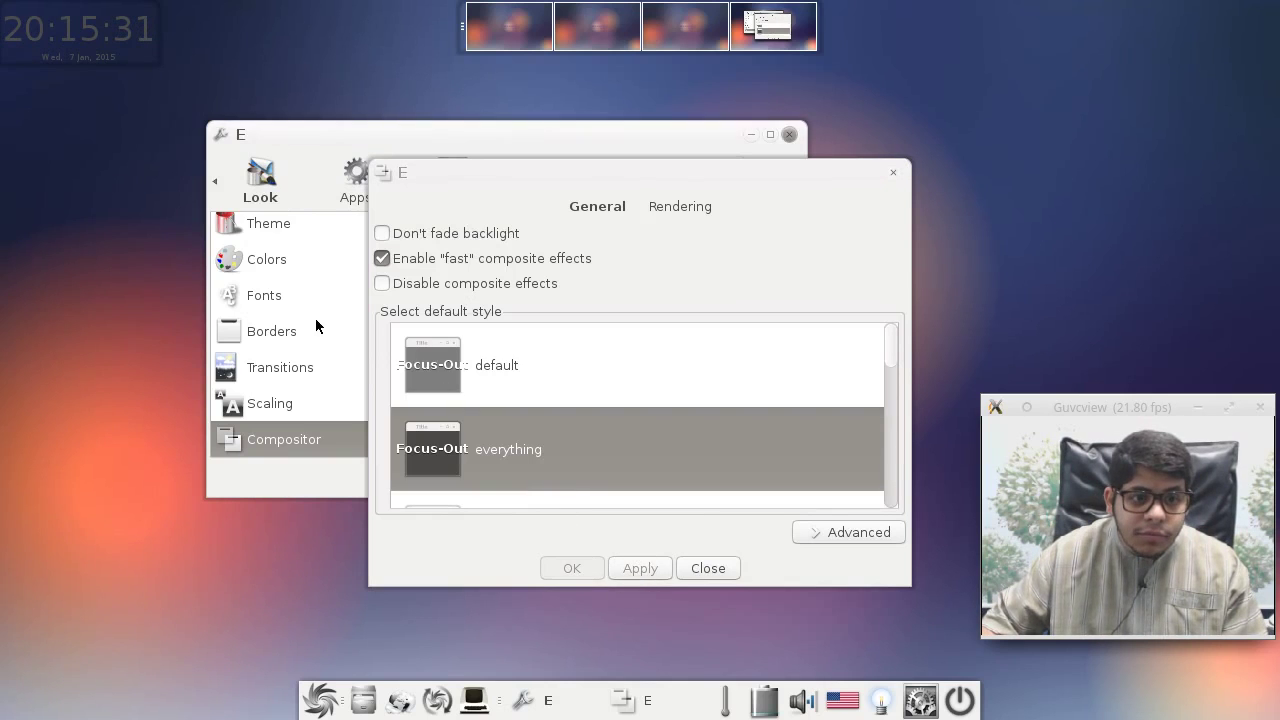
# Step: Apply the flip compositor style and test its effect by opening and closing the main menu
pyautogui.click(507, 486)
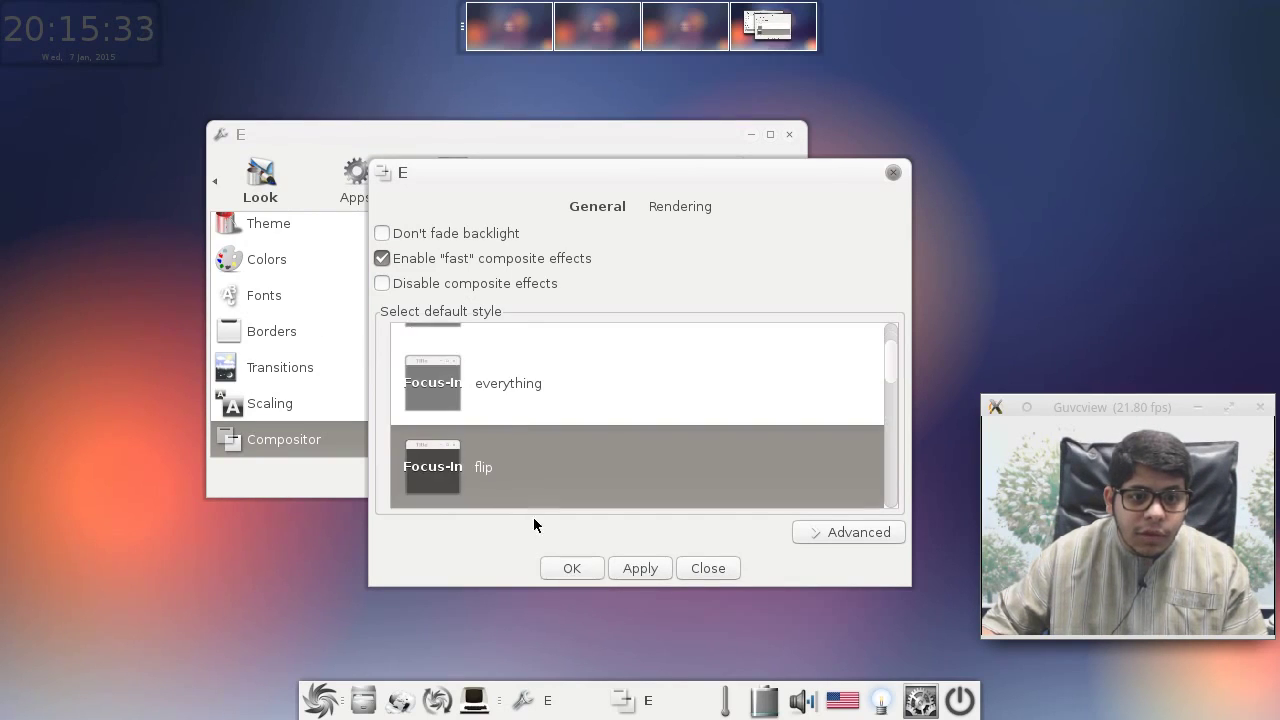
pyautogui.click(609, 568)
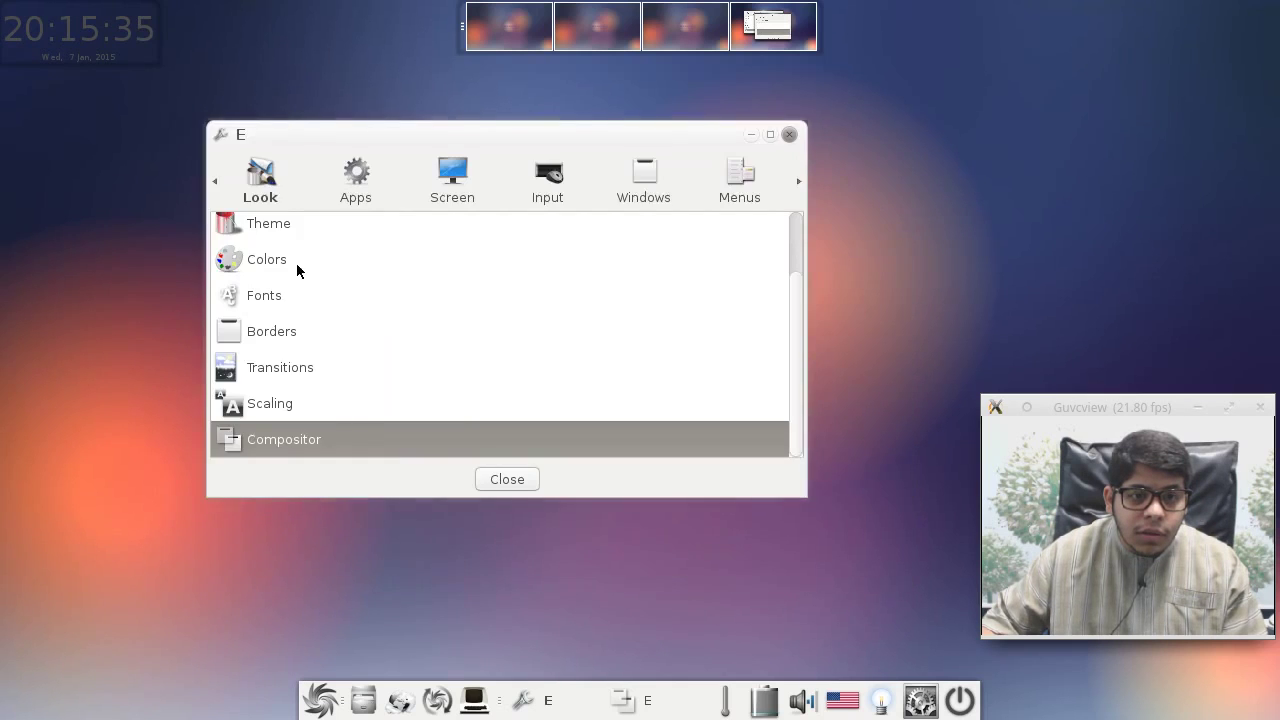
pyautogui.click(1018, 216)
pyautogui.click(902, 69)
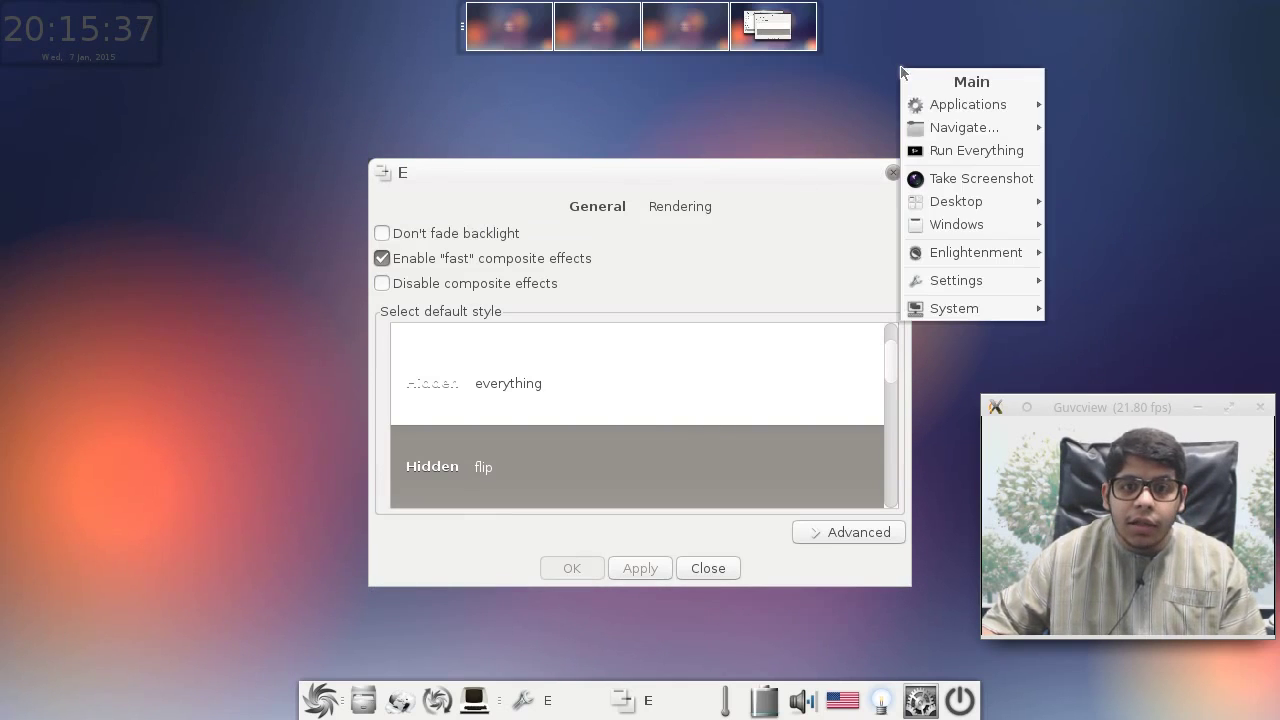
pyautogui.click(800, 84)
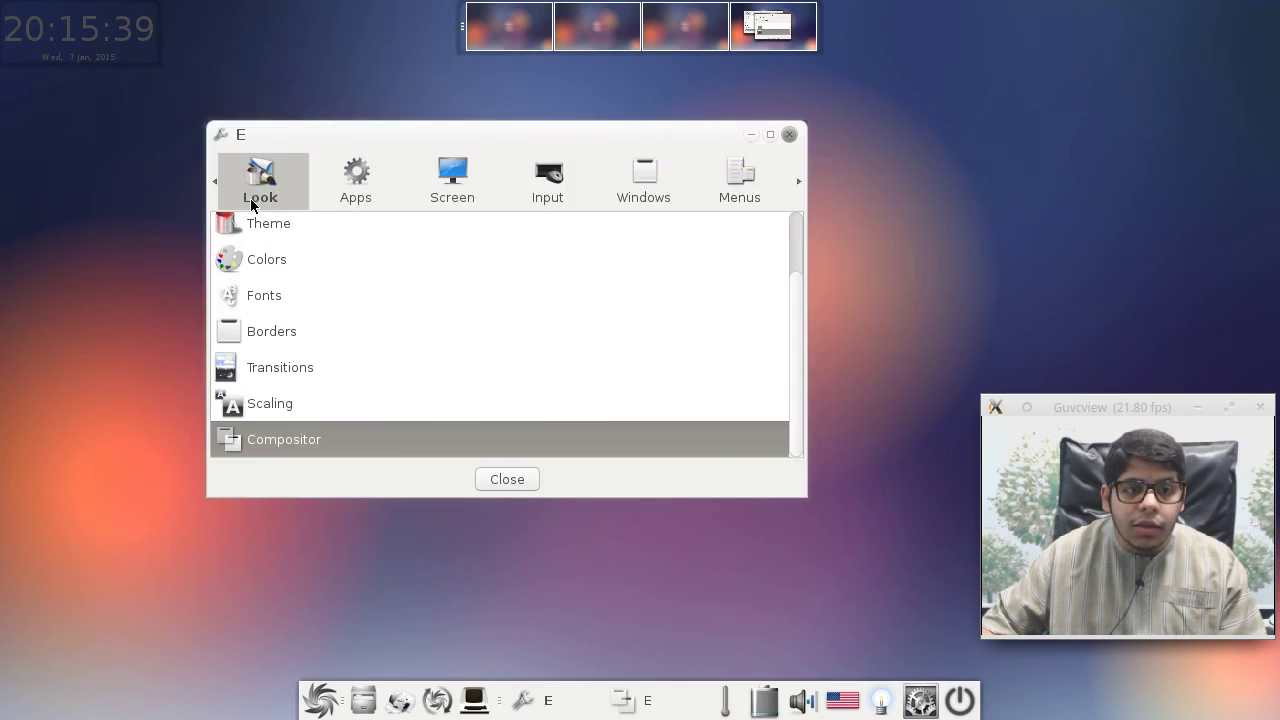
# Step: Browse the compositor's list of default styles and select the menu style
pyautogui.click(608, 380)
pyautogui.scroll(-3, 610, 378)
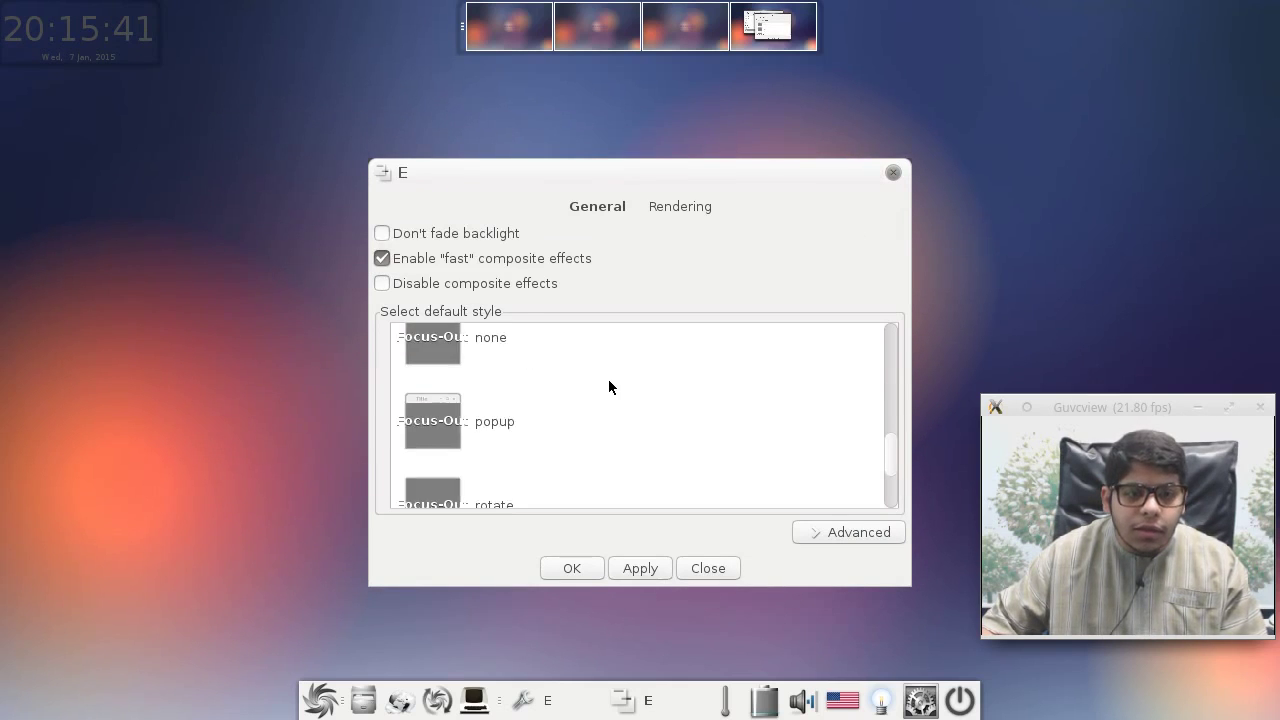
pyautogui.scroll(3, 608, 379)
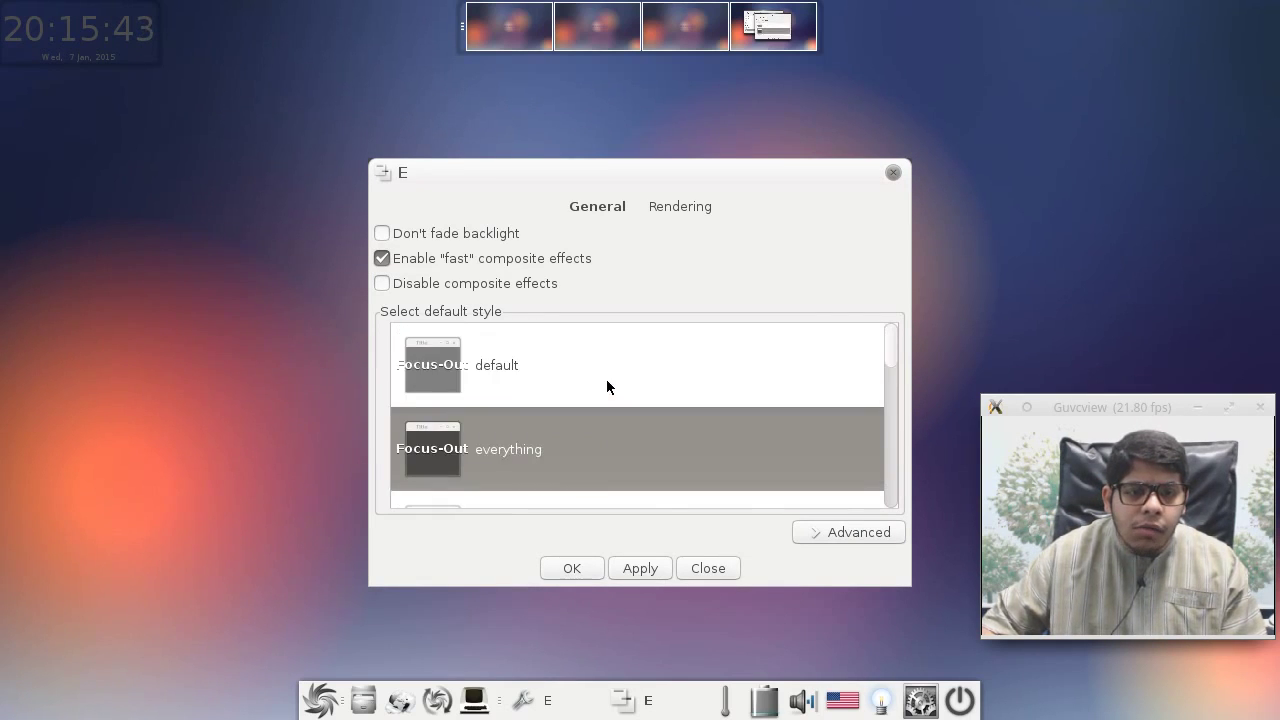
pyautogui.click(606, 379)
pyautogui.scroll(-5, 606, 382)
pyautogui.click(565, 368)
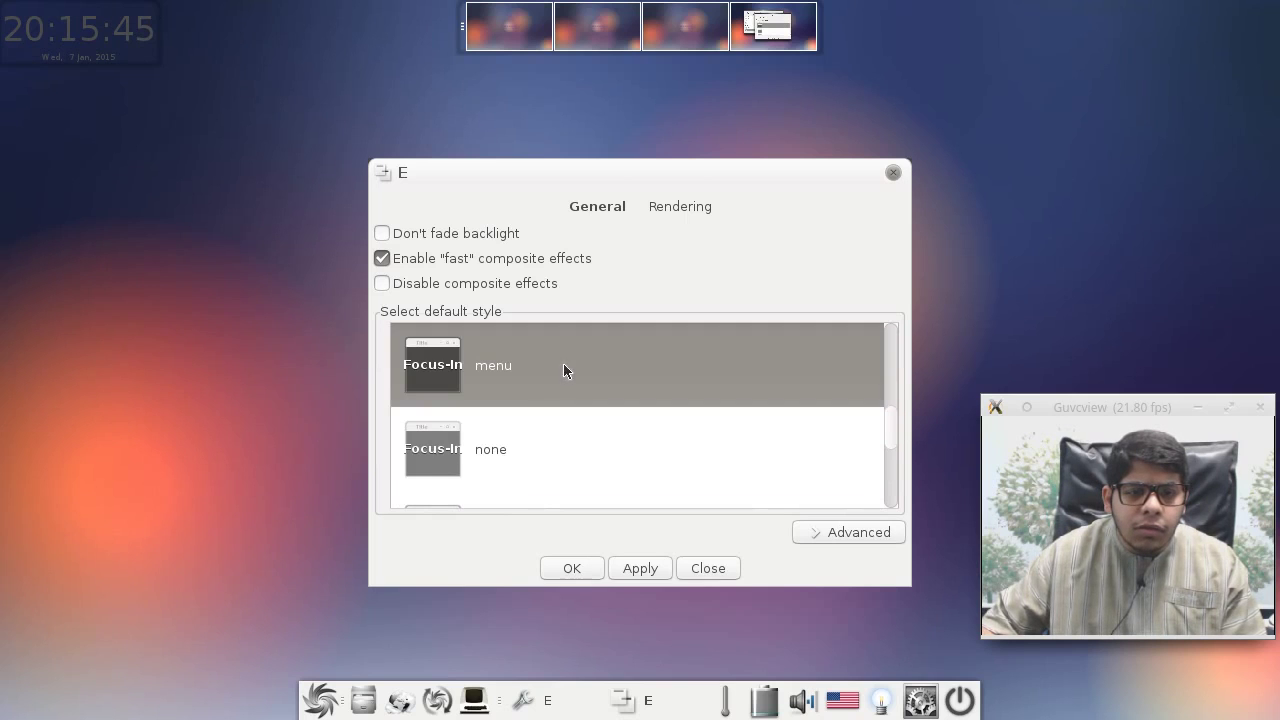
# Step: Open the compositor's advanced settings and apply the default style
pyautogui.click(845, 540)
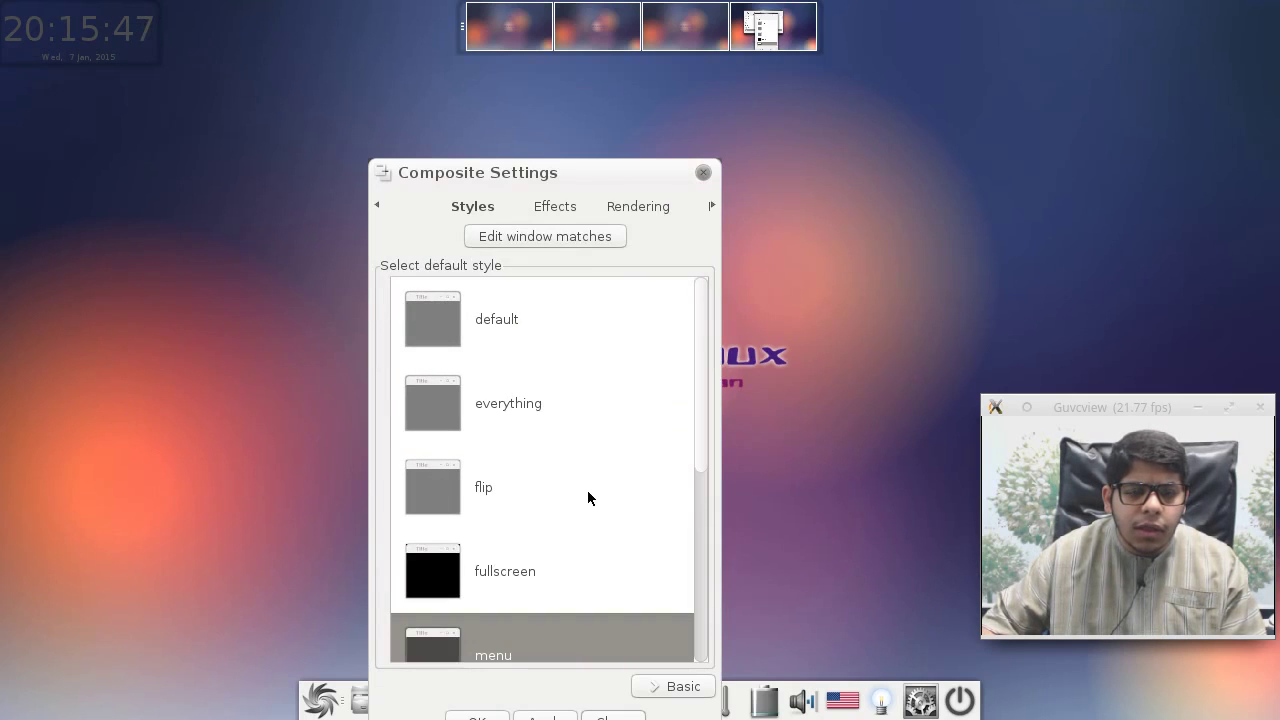
pyautogui.moveTo(557, 177); pyautogui.dragTo(608, 105)
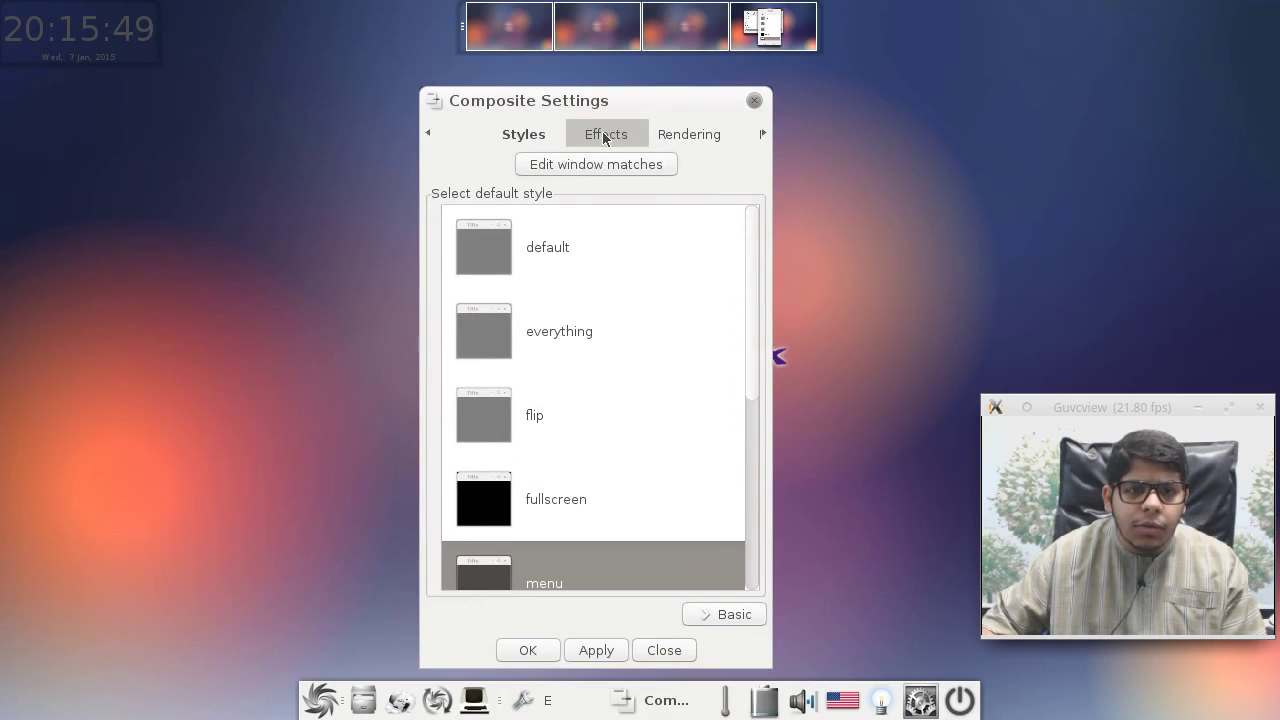
pyautogui.click(604, 136)
pyautogui.click(541, 133)
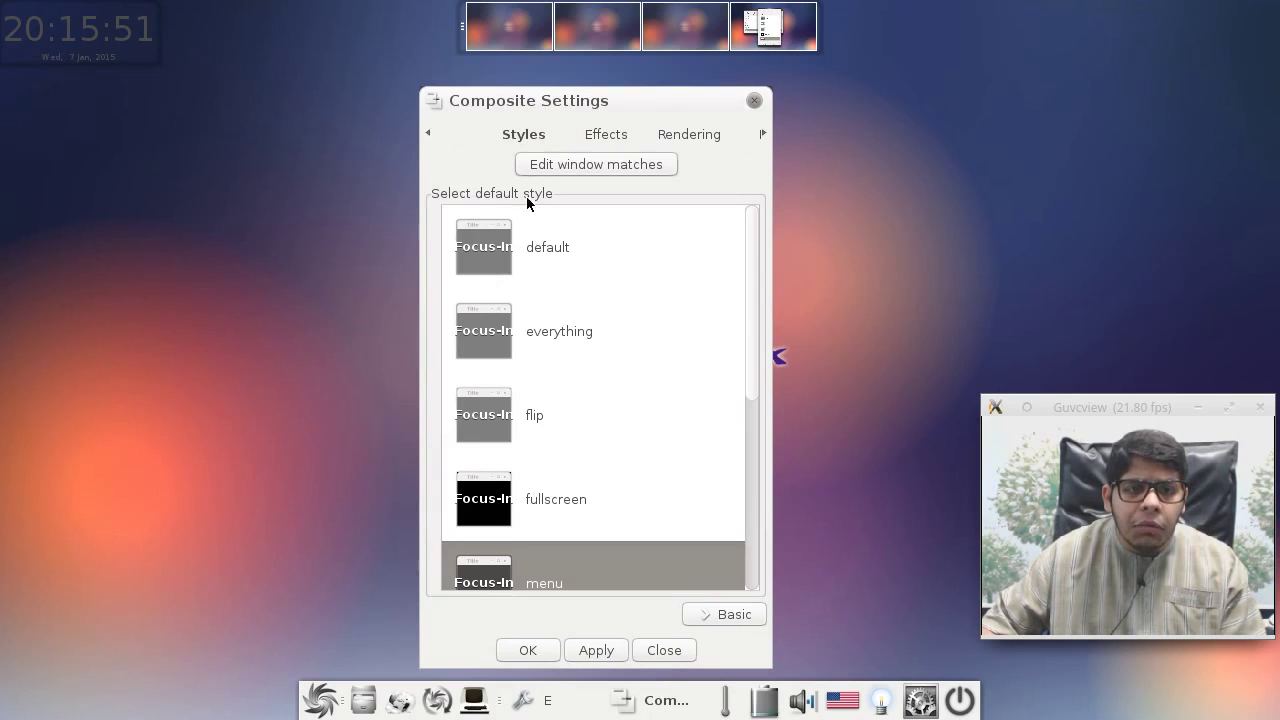
pyautogui.click(564, 260)
pyautogui.click(620, 650)
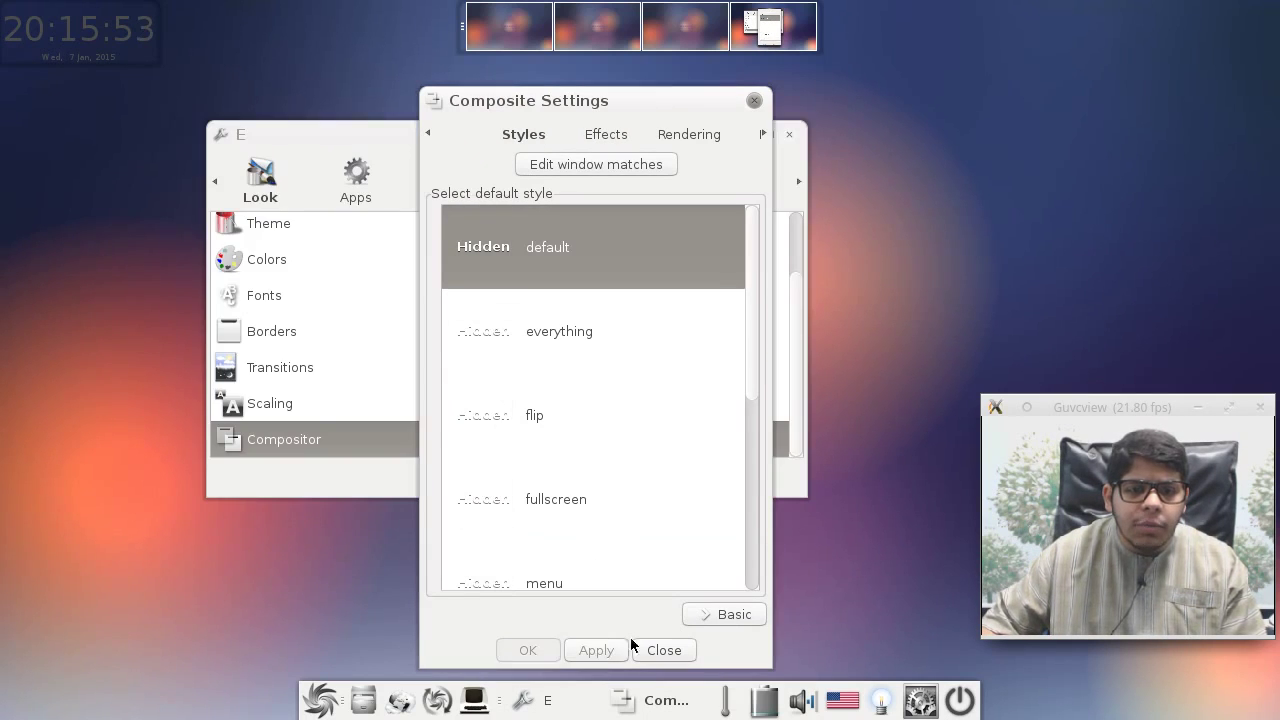
# Step: Try the everything style and the options disabling composite effects for windows and menus, then close the settings without applying
pyautogui.click(590, 330)
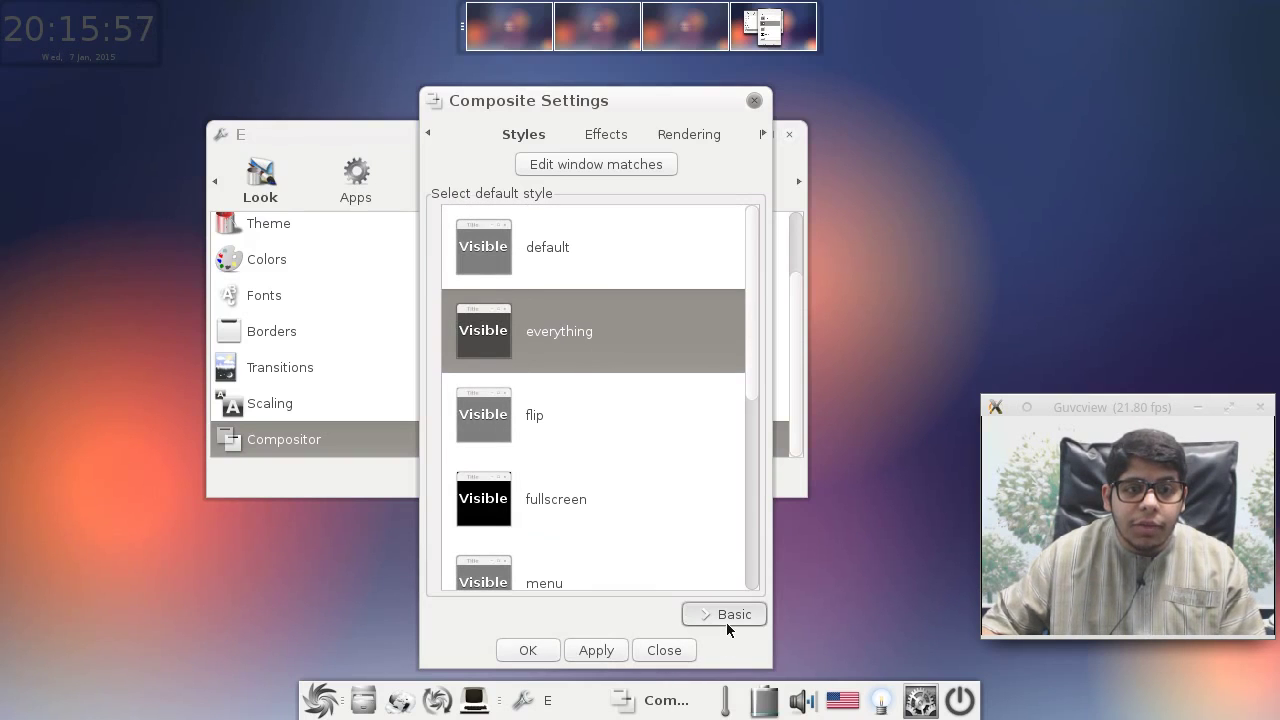
pyautogui.click(636, 139)
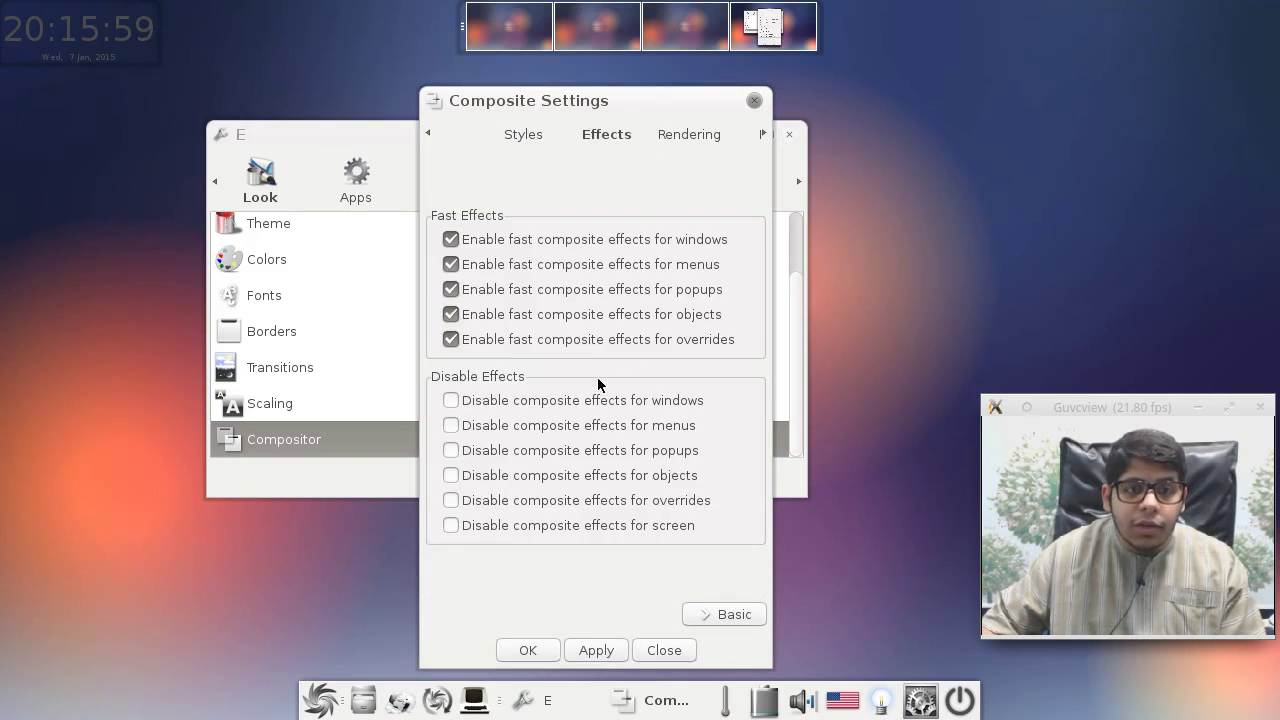
pyautogui.click(586, 406)
pyautogui.click(582, 424)
pyautogui.click(565, 408)
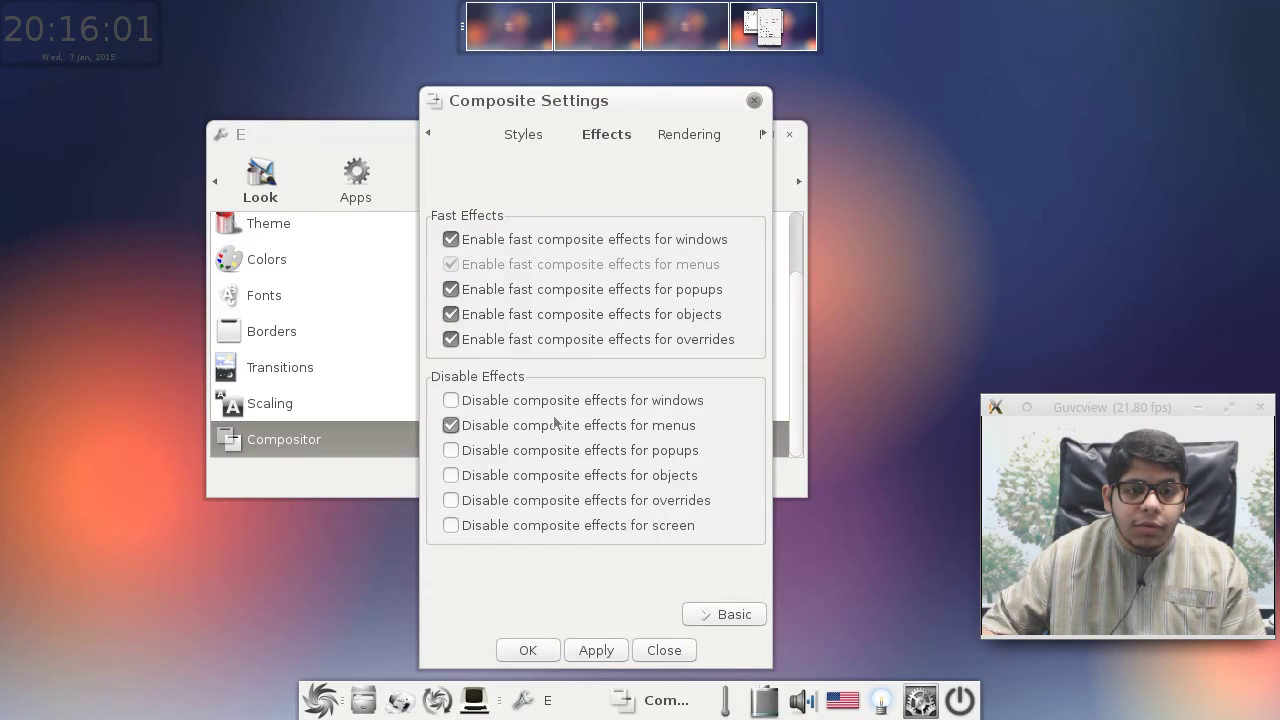
pyautogui.click(555, 424)
pyautogui.click(662, 651)
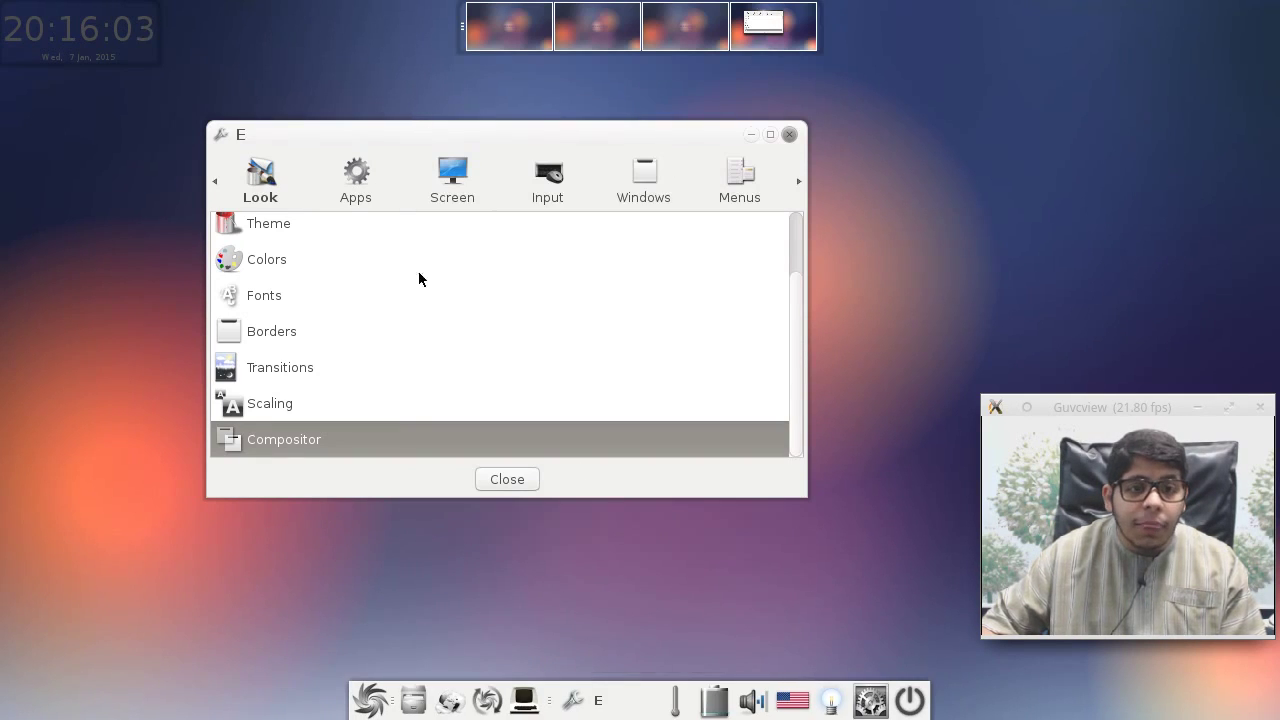
# Step: Look through the Apps, Screen and Input categories of the Settings Panel
pyautogui.click(368, 170)
pyautogui.scroll(-2, 413, 332)
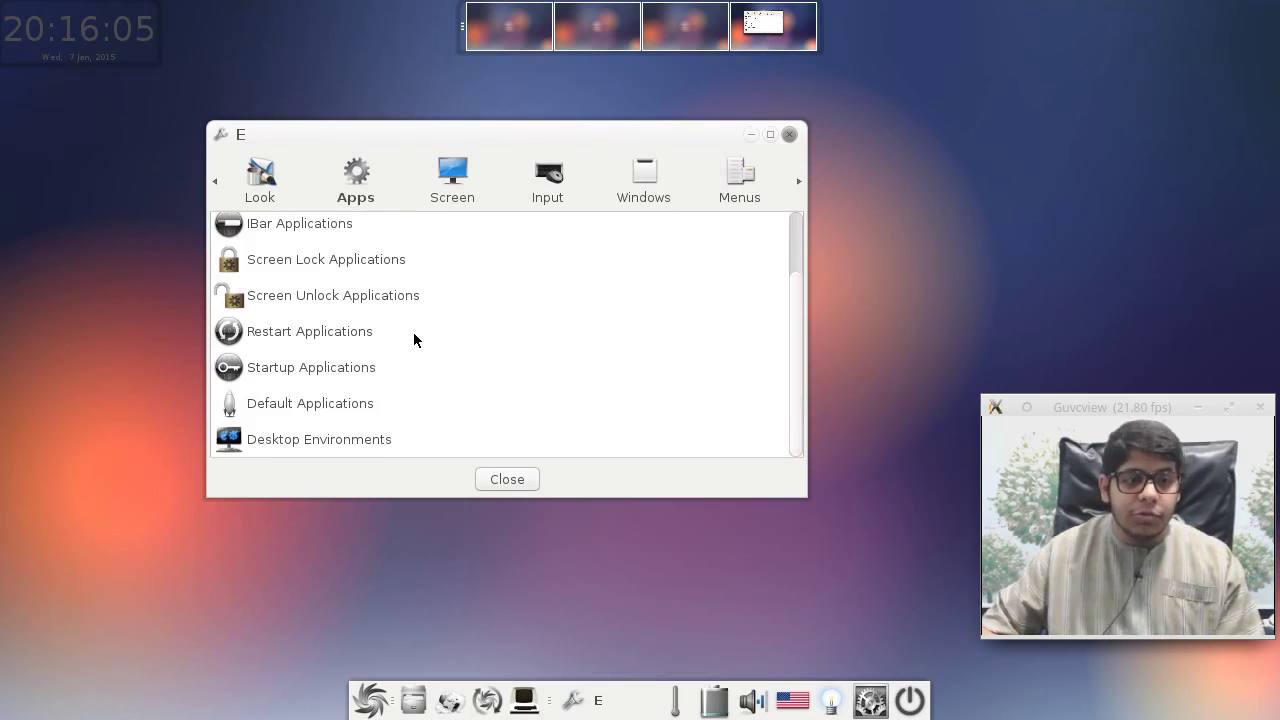
pyautogui.scroll(2, 413, 332)
pyautogui.click(470, 200)
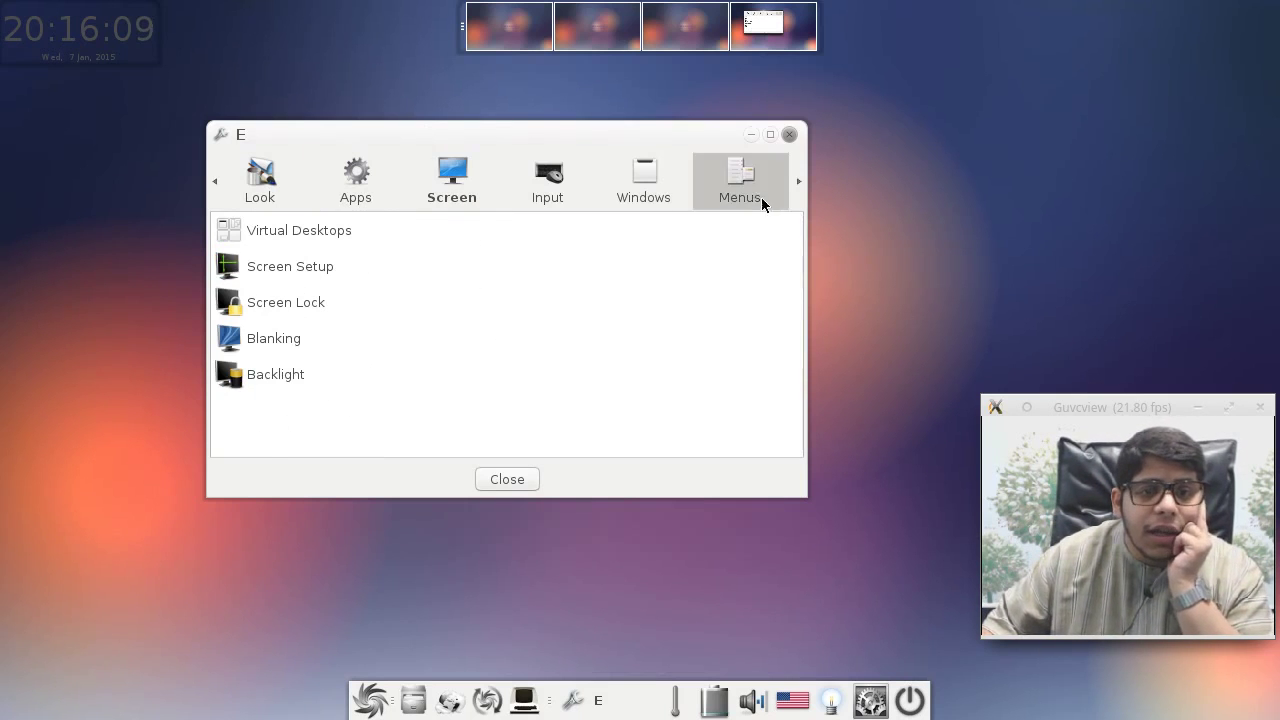
pyautogui.click(540, 190)
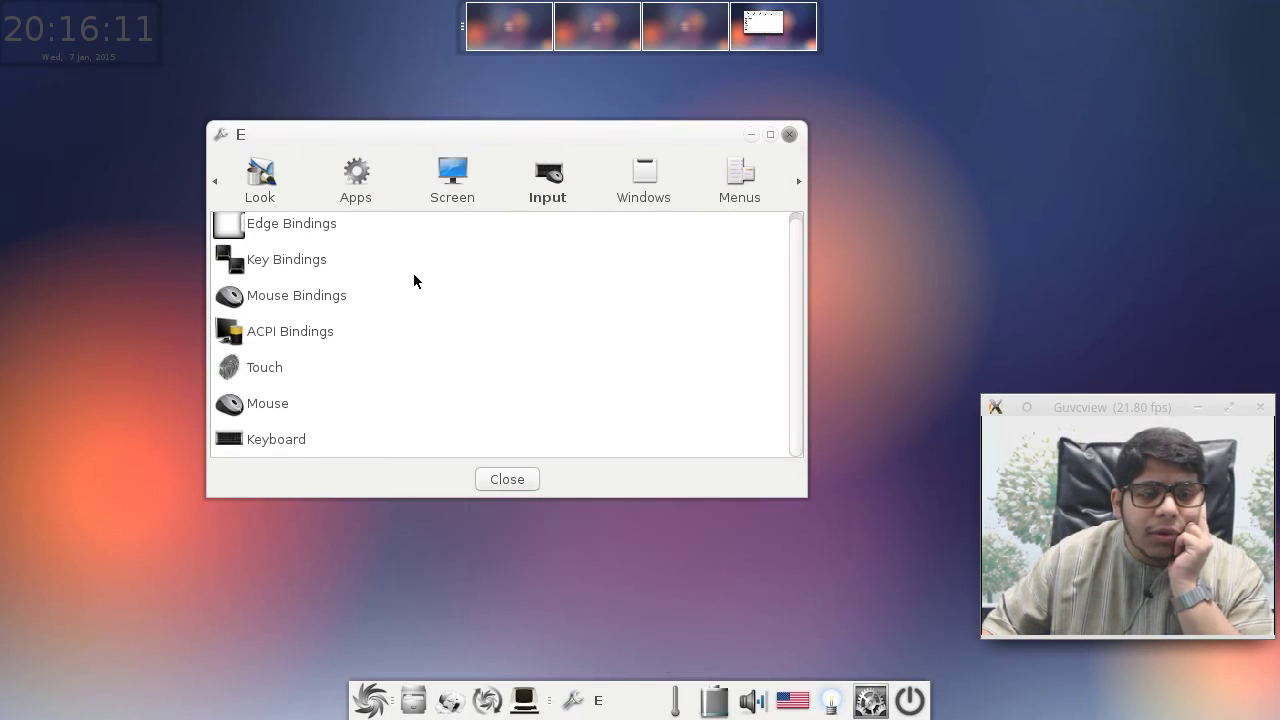
# Step: View the Windows category, check the Window Display options, and close them unchanged
pyautogui.click(644, 185)
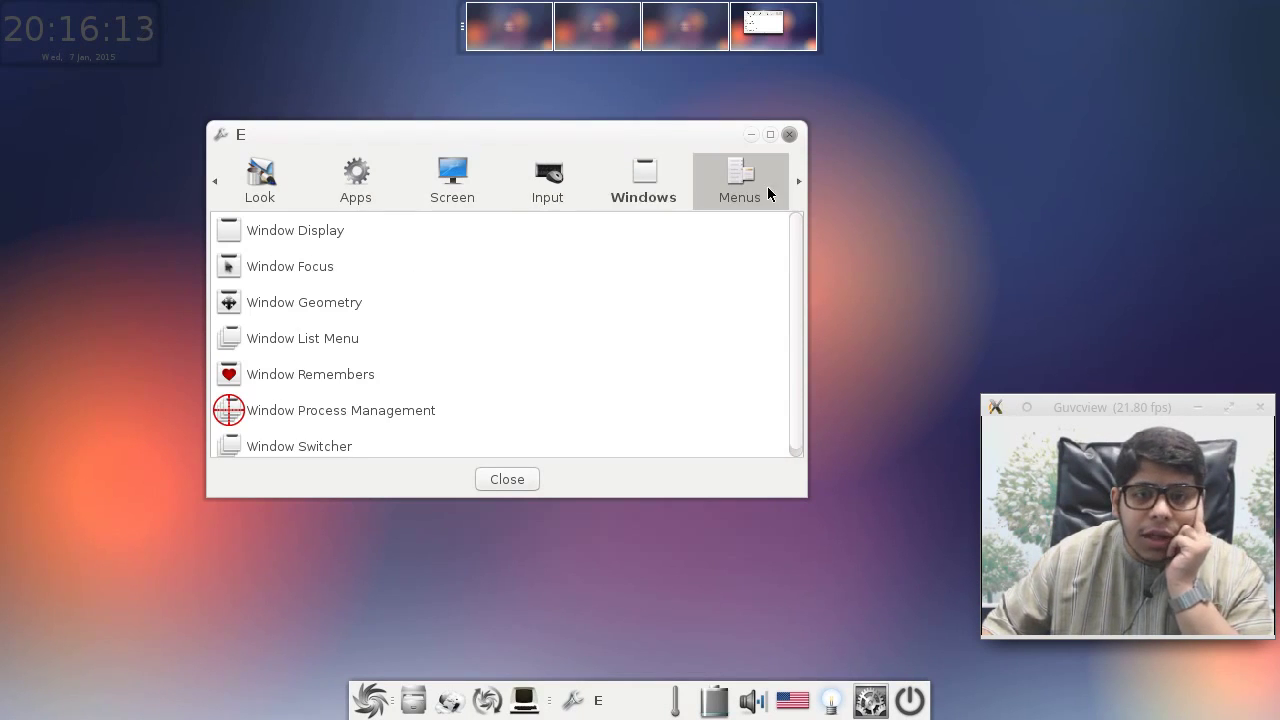
pyautogui.click(366, 228)
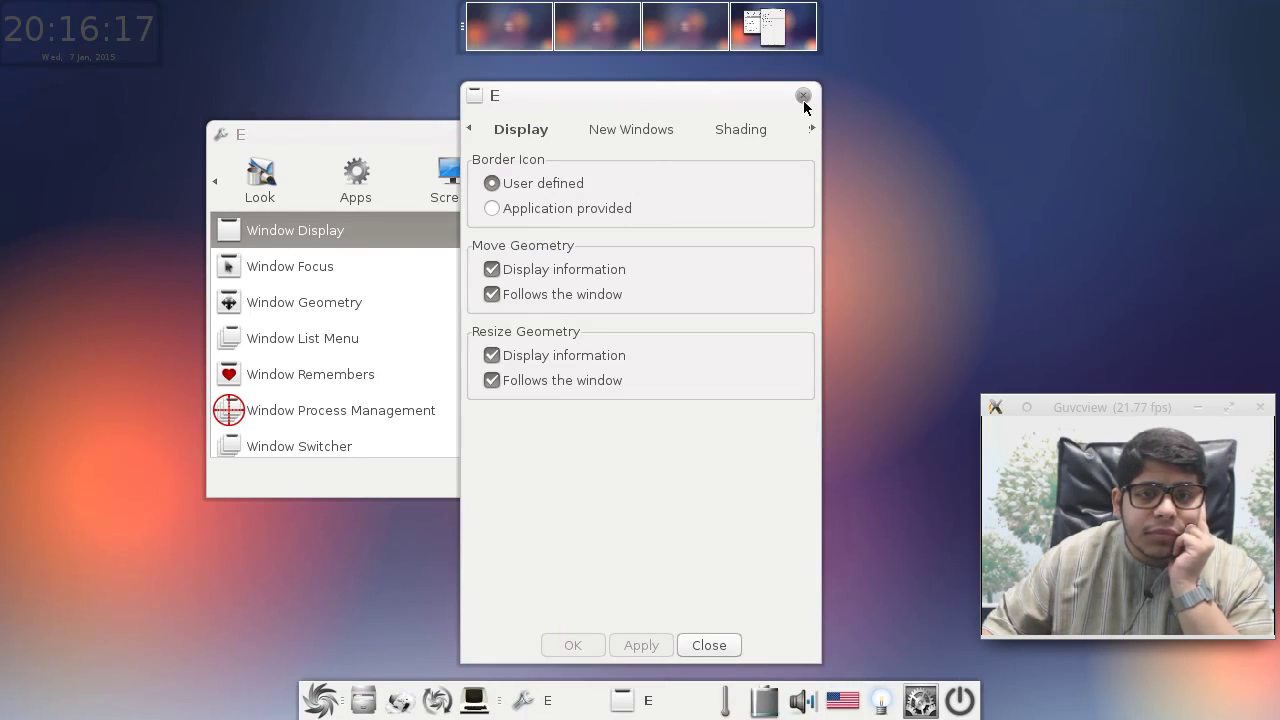
pyautogui.click(803, 96)
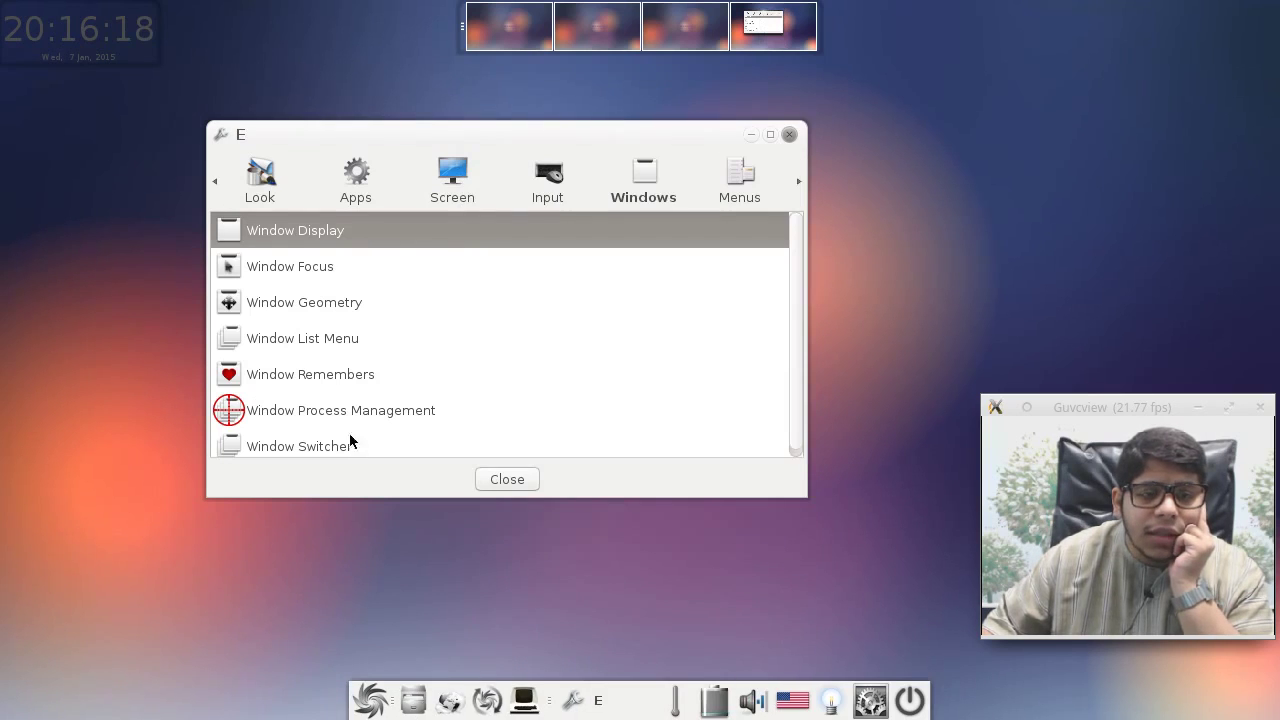
# Step: Review the Menus, Applications and Autoscroll pages of the Menu Settings and close the dialog
pyautogui.click(742, 190)
pyautogui.click(283, 228)
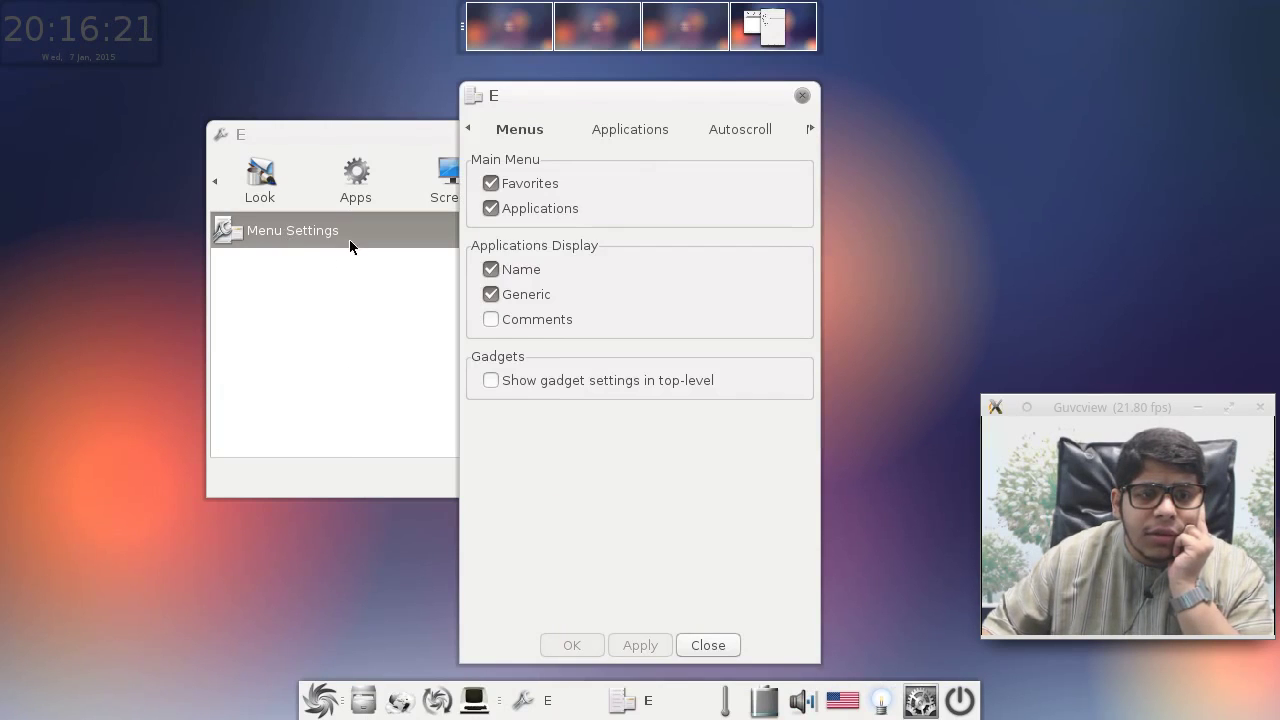
pyautogui.click(633, 130)
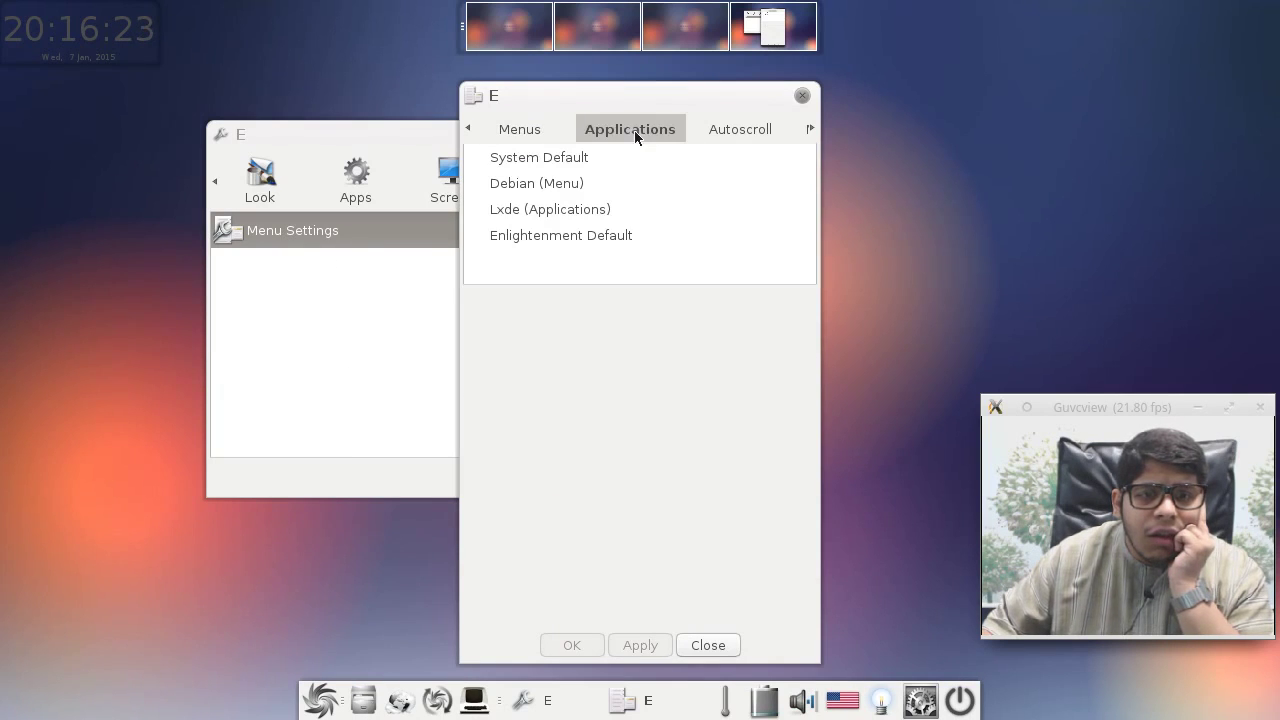
pyautogui.click(725, 128)
pyautogui.click(501, 137)
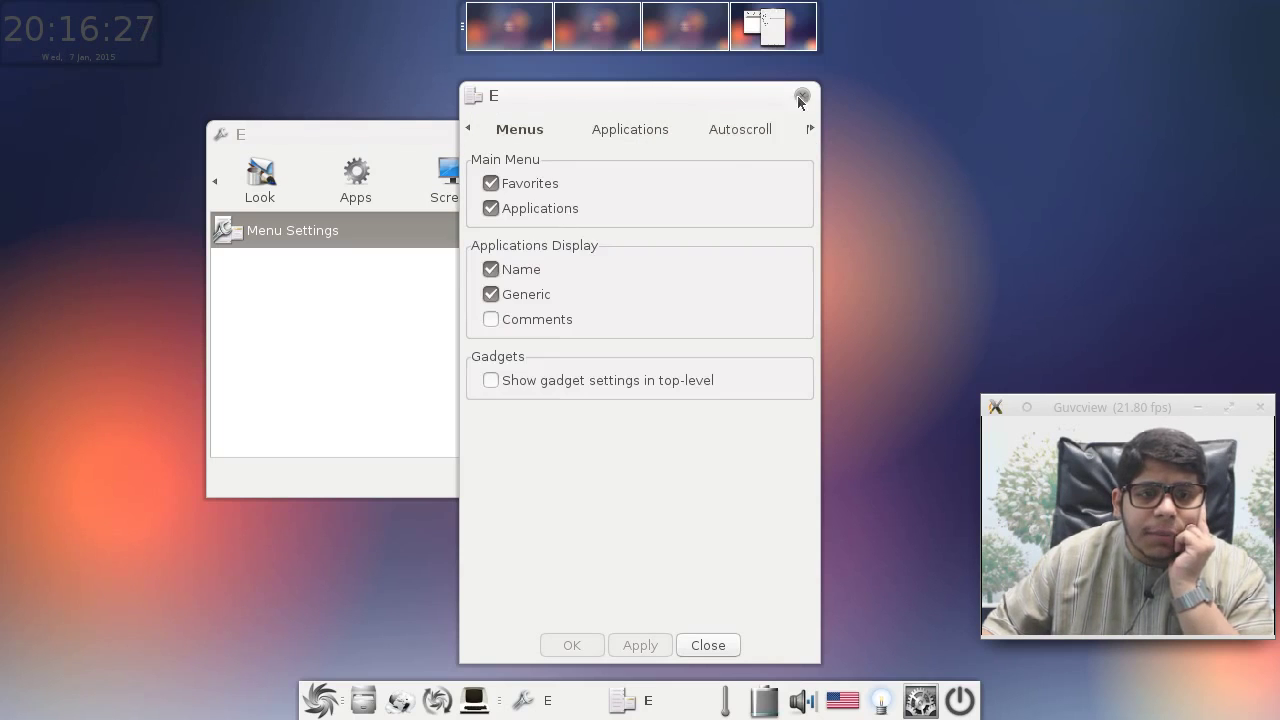
pyautogui.click(802, 95)
# Step: Check the Language Settings, switching between System Default and English, view the advanced options, and close without applying
pyautogui.click(800, 185)
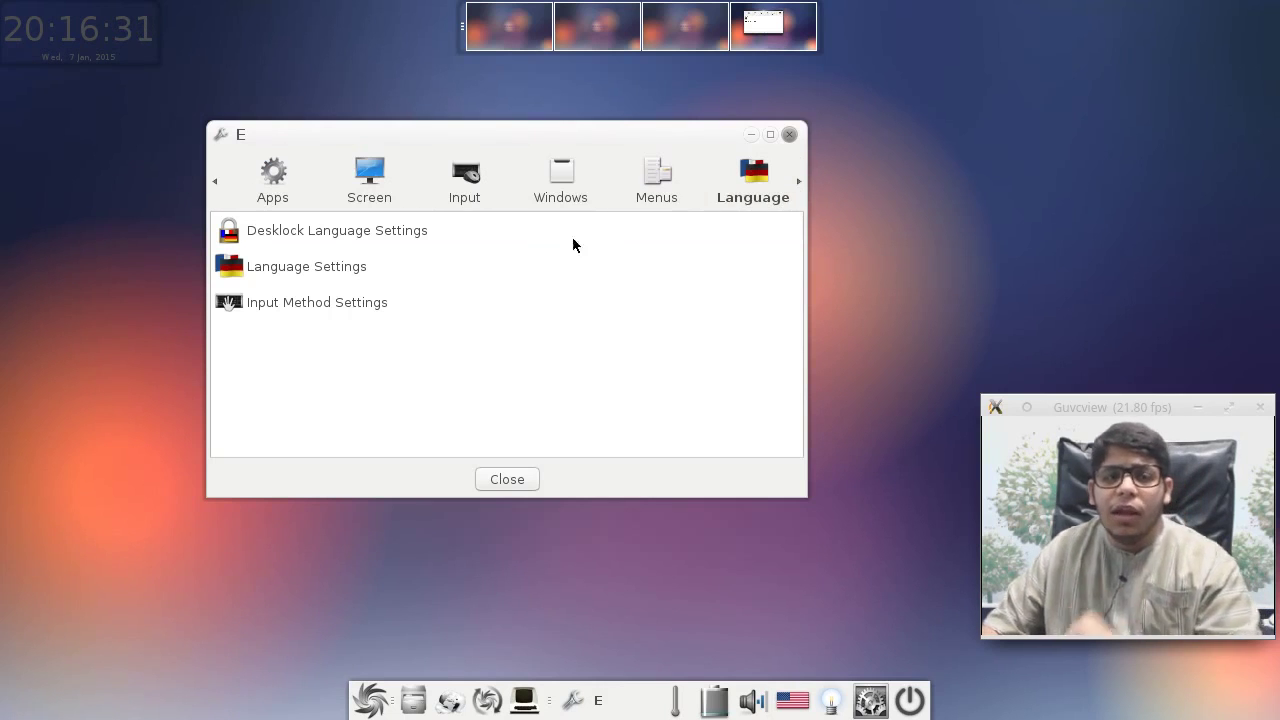
pyautogui.click(360, 266)
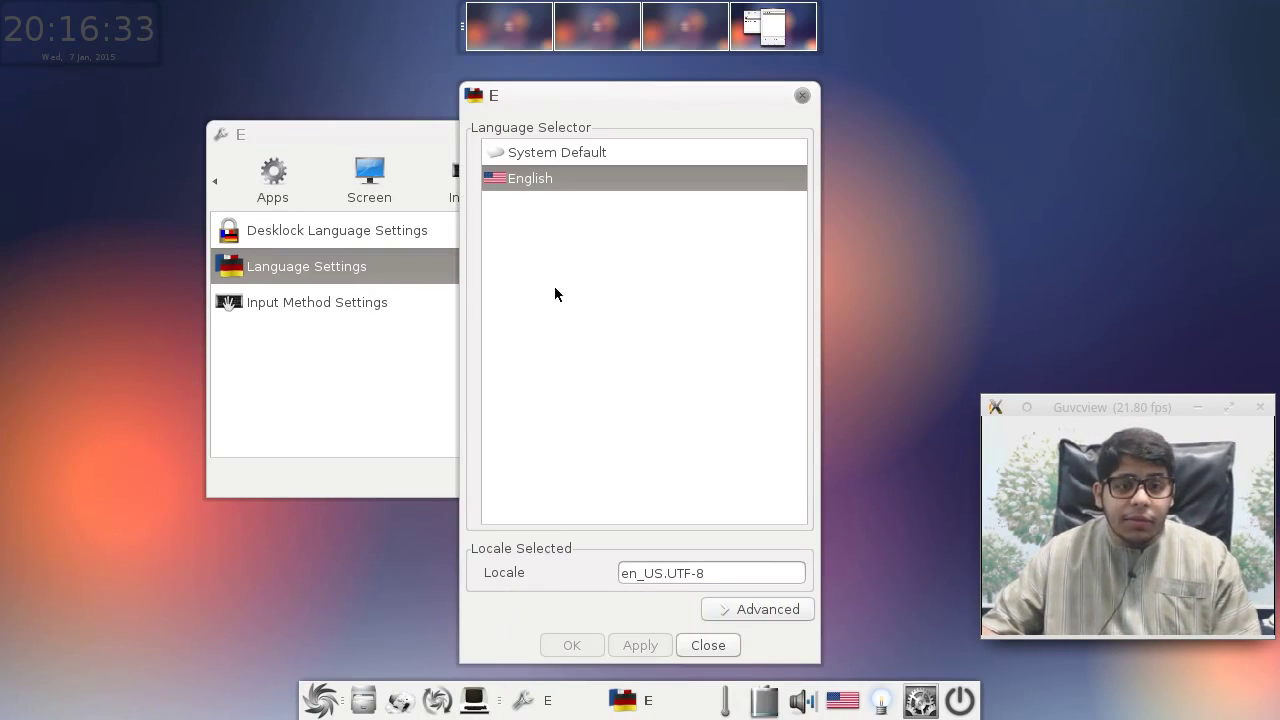
pyautogui.click(517, 152)
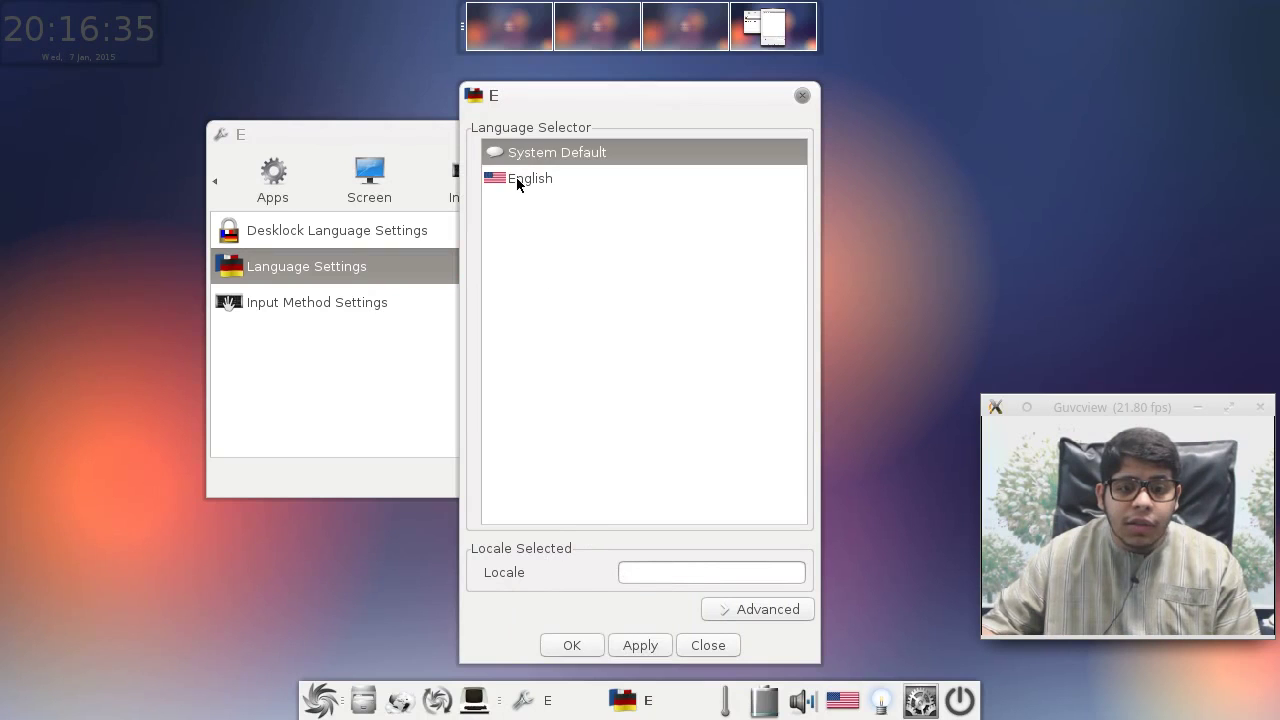
pyautogui.click(516, 180)
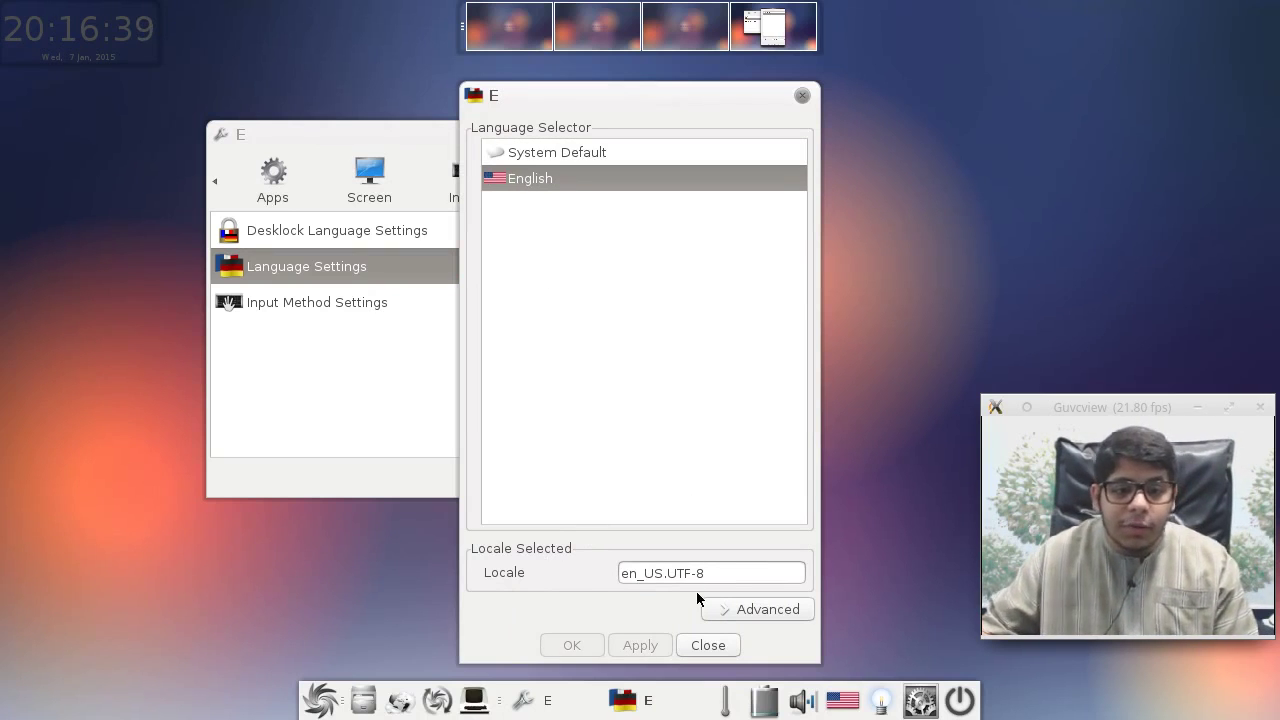
pyautogui.click(752, 609)
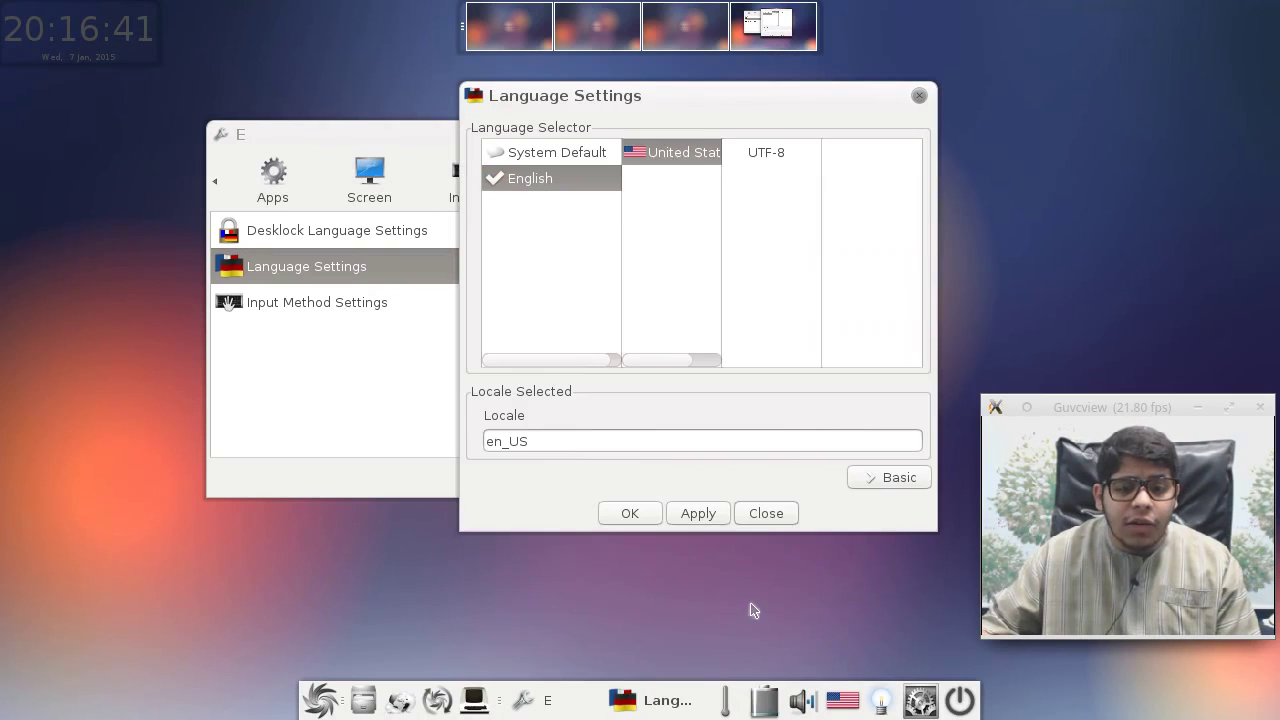
pyautogui.click(764, 513)
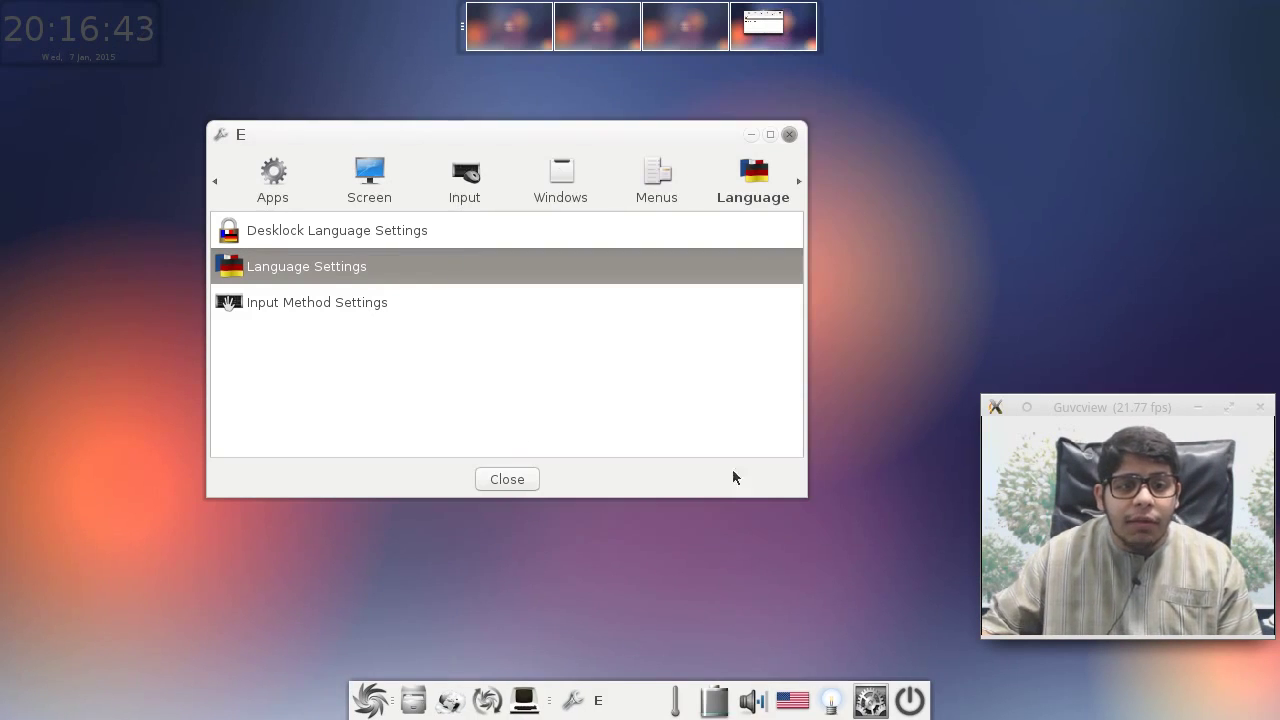
# Step: View the Input Method Settings, and close both that dialog and the Settings Panel
pyautogui.click(316, 302)
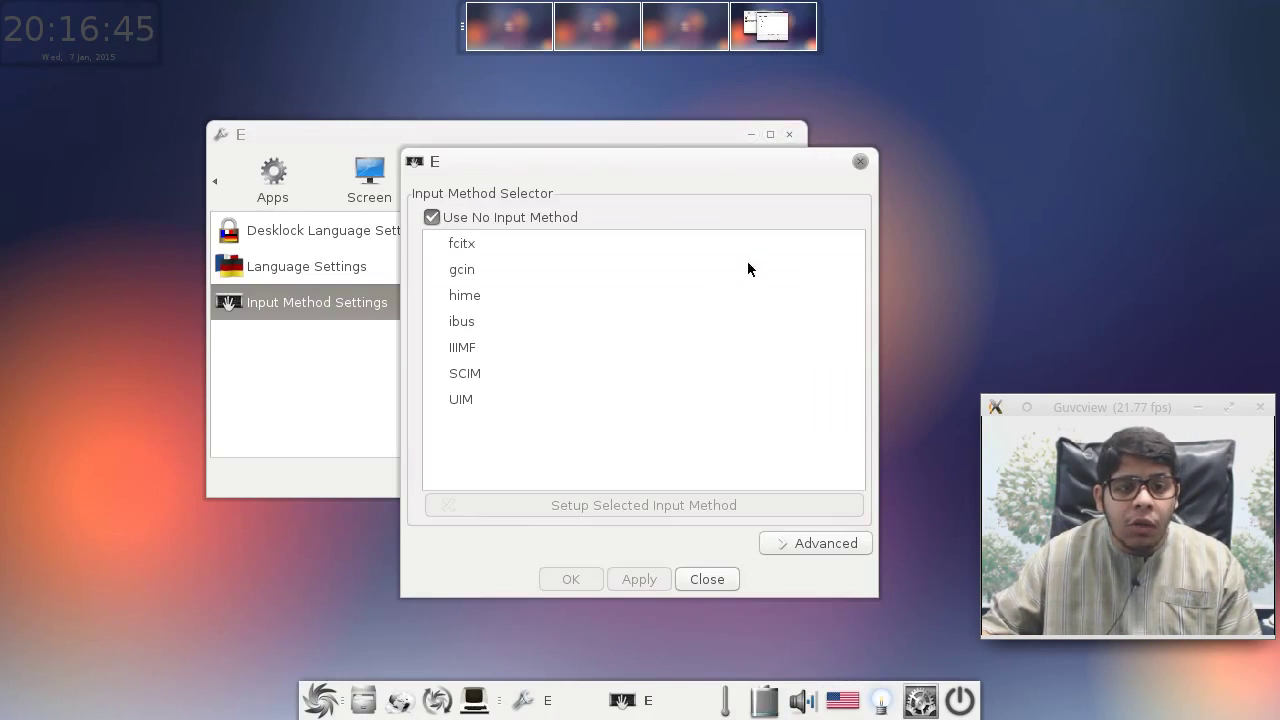
pyautogui.click(860, 162)
pyautogui.click(789, 133)
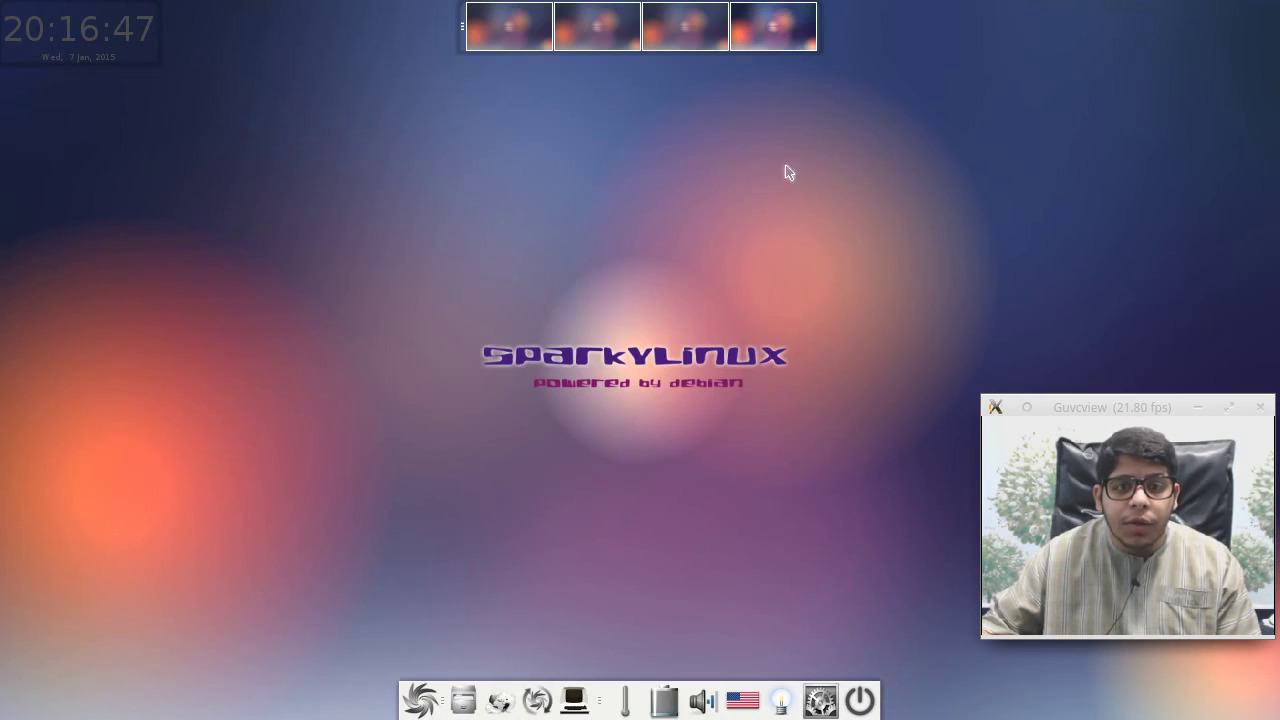
# Step: Open the keyboard layout settings from the desktop shelf and add the Arabic (ara) layout
pyautogui.click(746, 704)
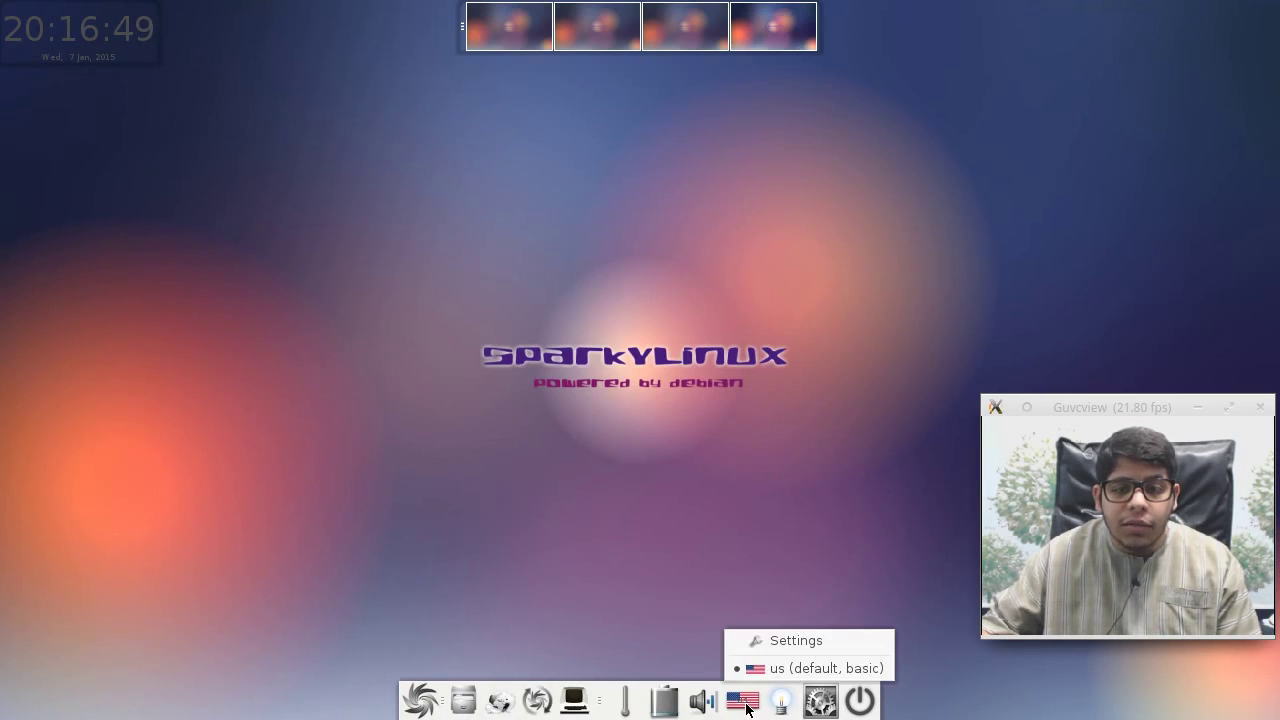
pyautogui.click(765, 640)
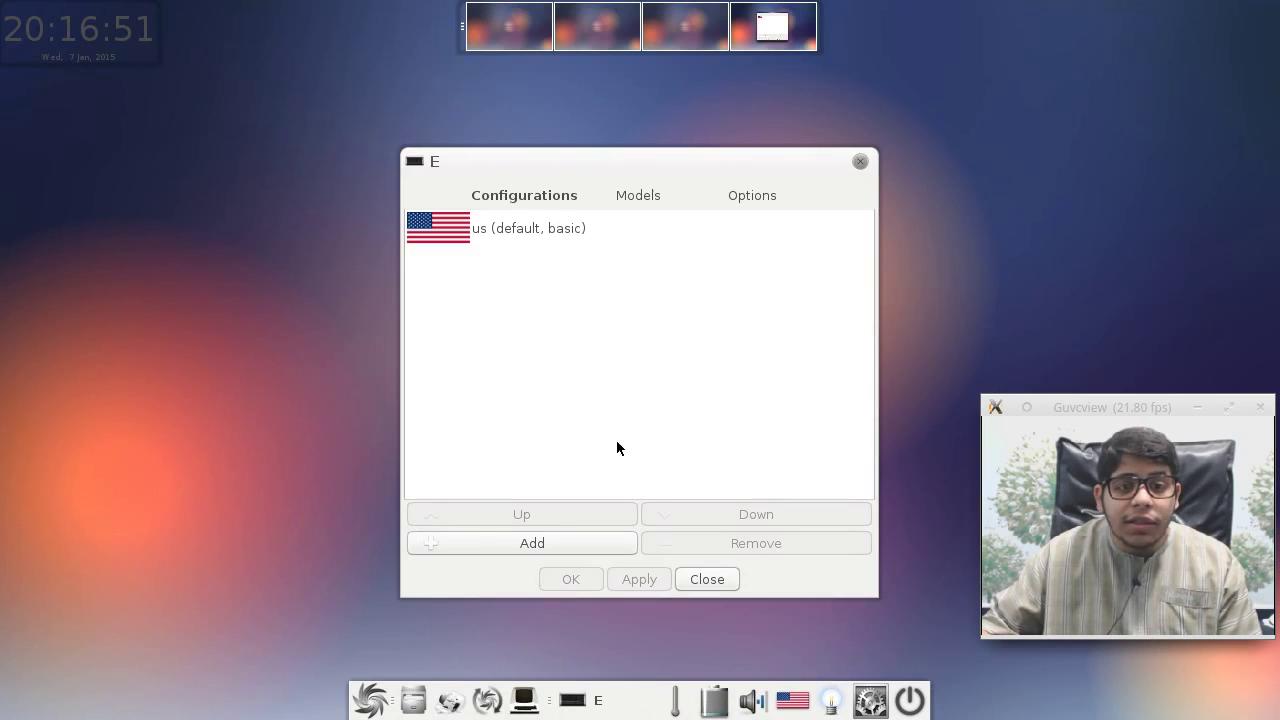
pyautogui.click(522, 542)
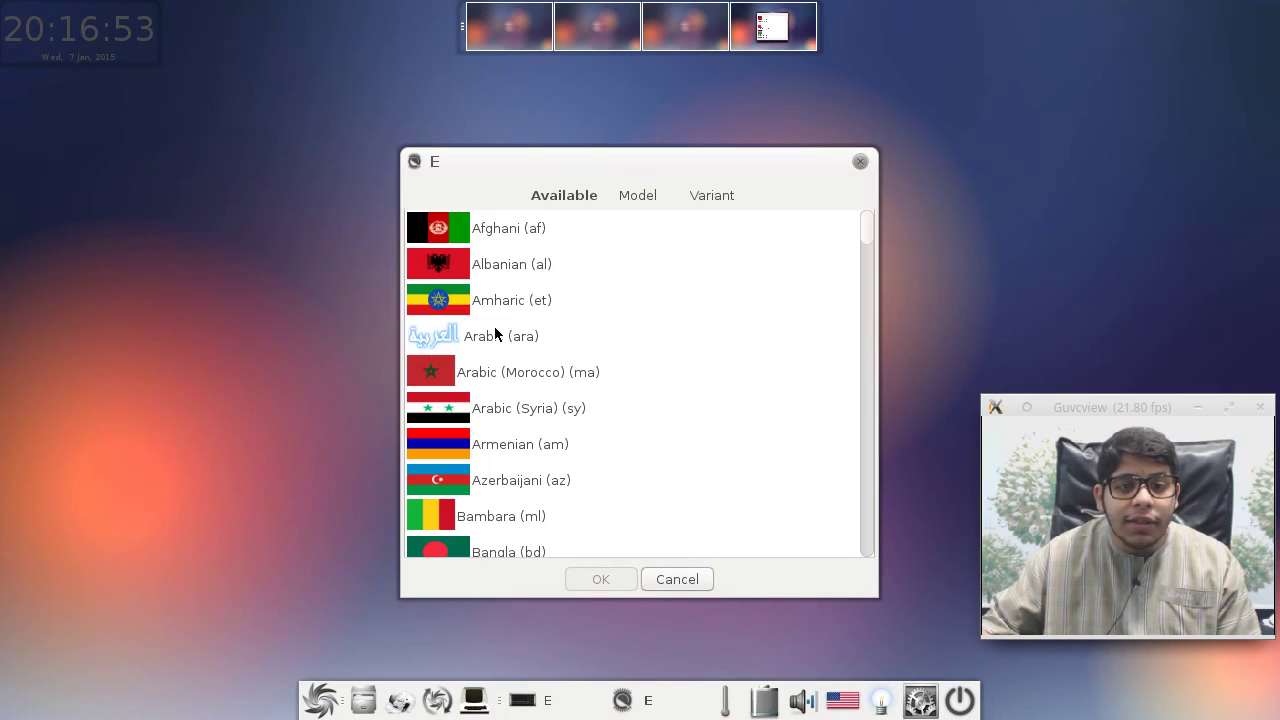
pyautogui.click(494, 335)
pyautogui.click(601, 580)
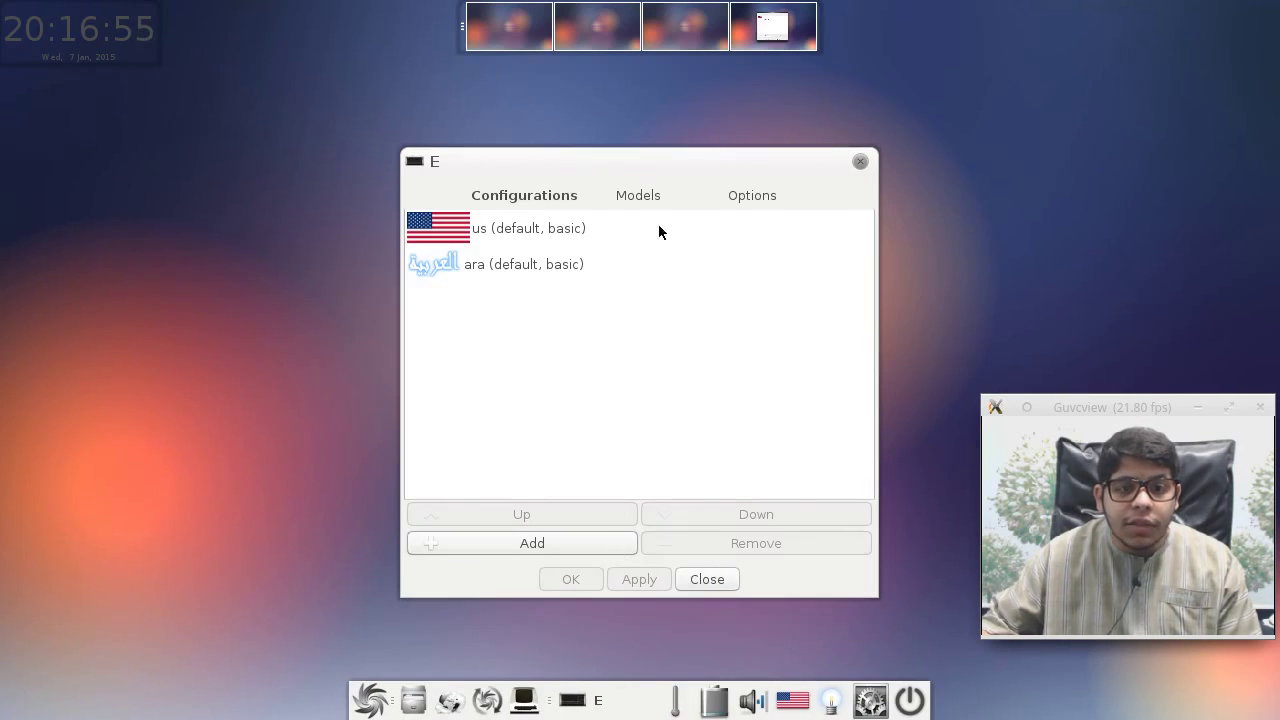
# Step: Enable Left Shift as the key for switching keyboard layouts, apply it, and test it by toggling to Arabic and back to US
pyautogui.click(740, 195)
pyautogui.scroll(-2, 414, 394)
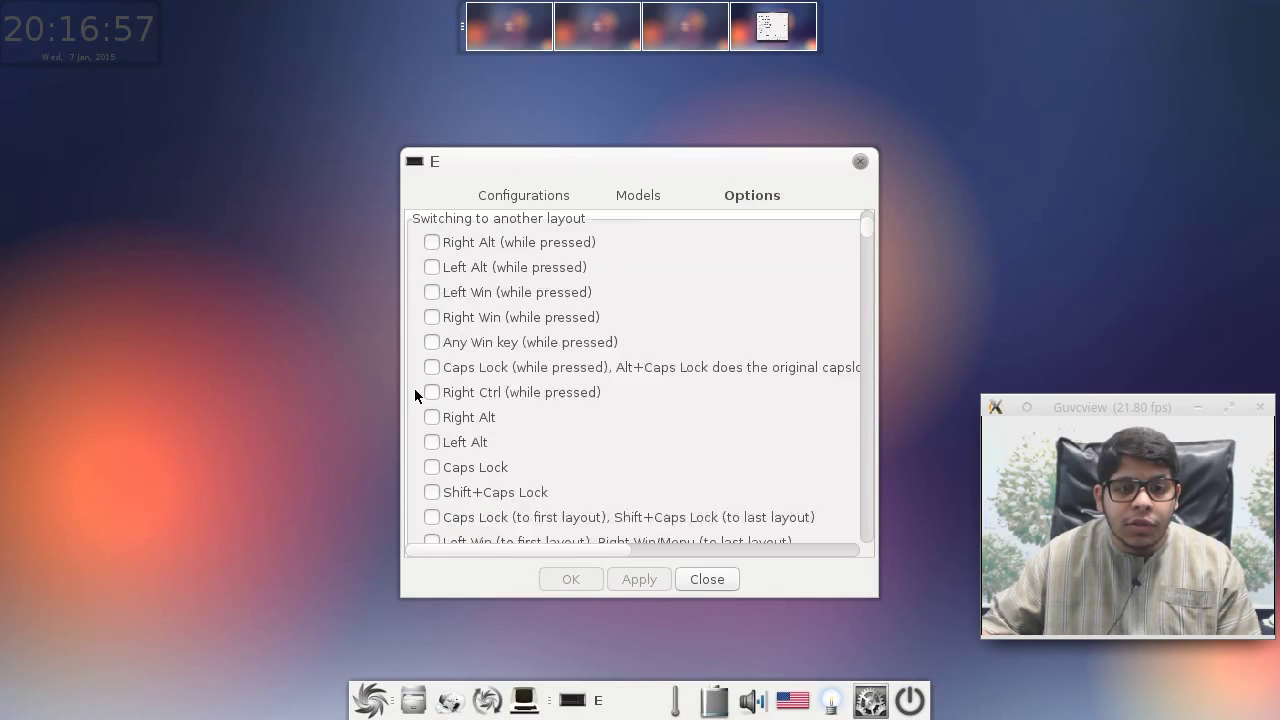
pyautogui.scroll(-3, 416, 390)
pyautogui.scroll(-2, 484, 447)
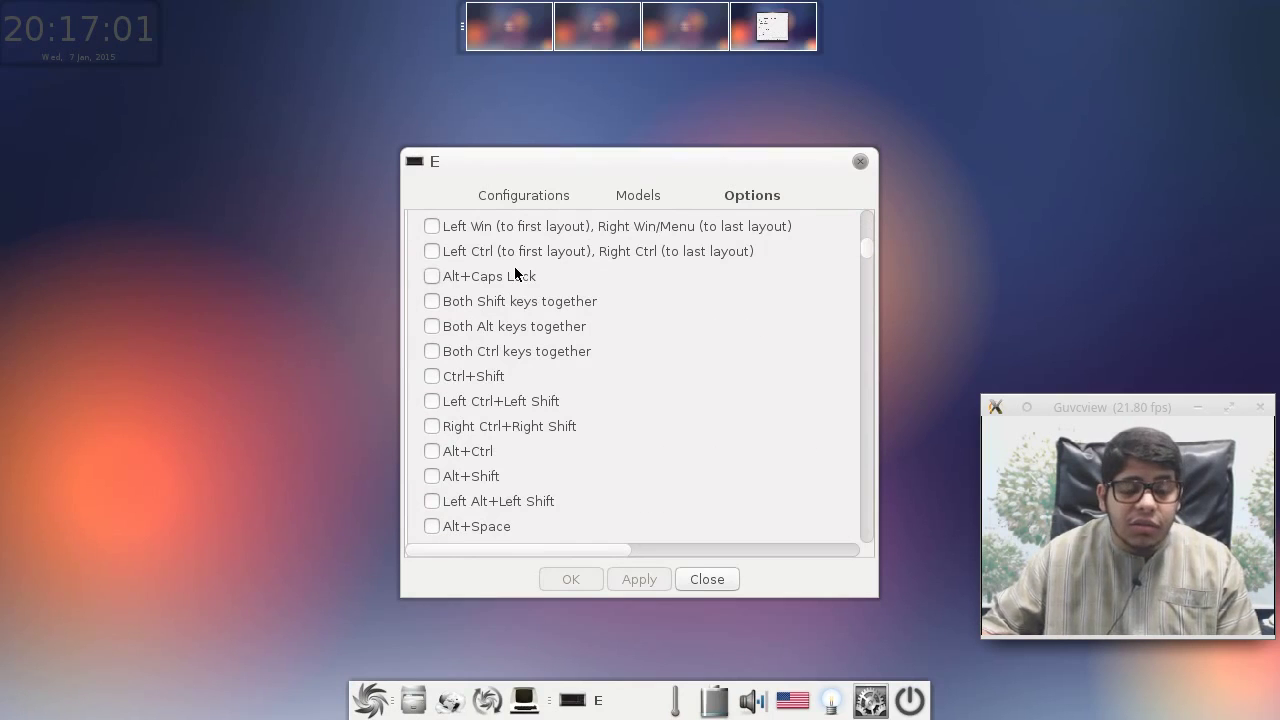
pyautogui.scroll(-2, 522, 478)
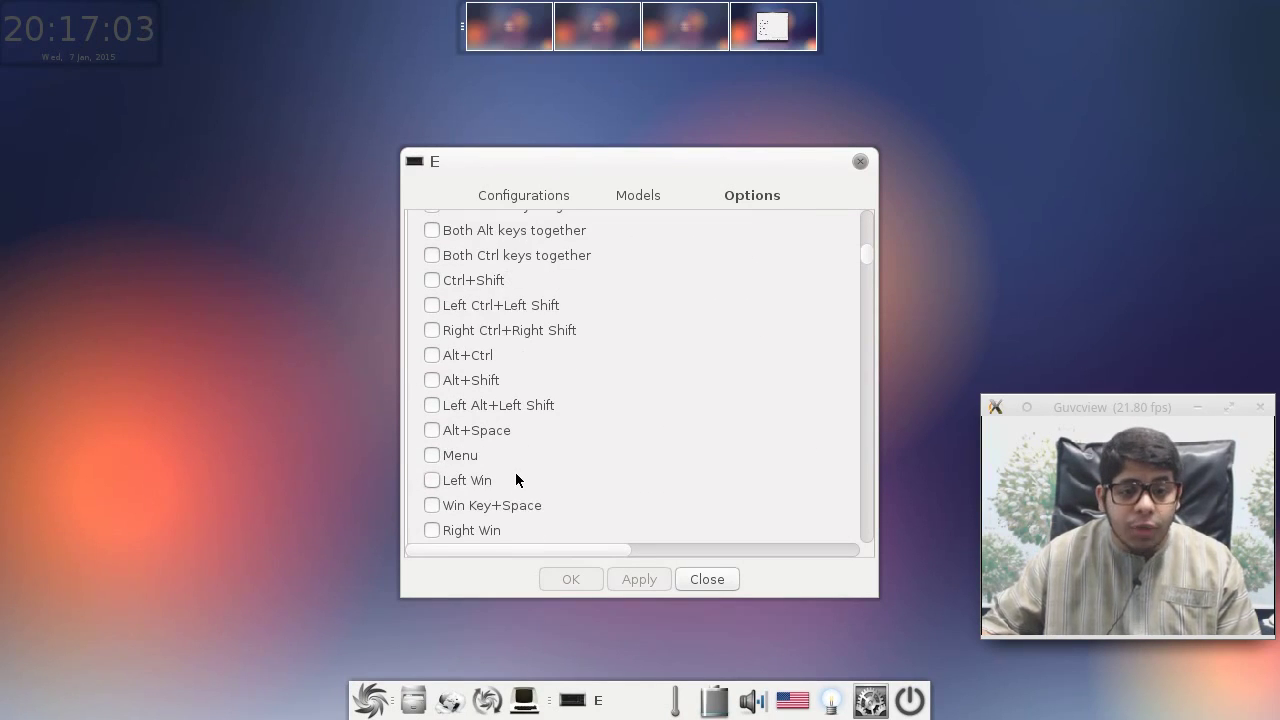
pyautogui.scroll(-3, 515, 472)
pyautogui.scroll(4, 514, 470)
pyautogui.scroll(-3, 514, 471)
pyautogui.click(457, 462)
pyautogui.click(637, 580)
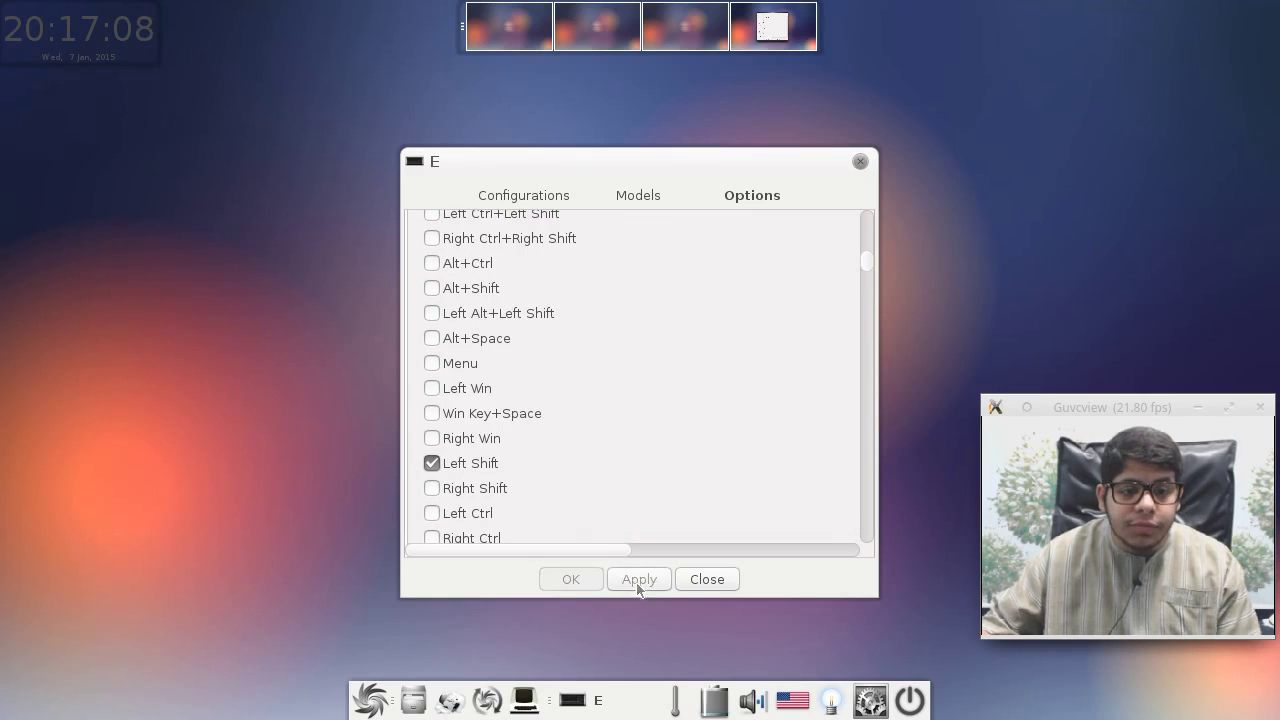
pyautogui.click(705, 580)
pyautogui.press('shift')
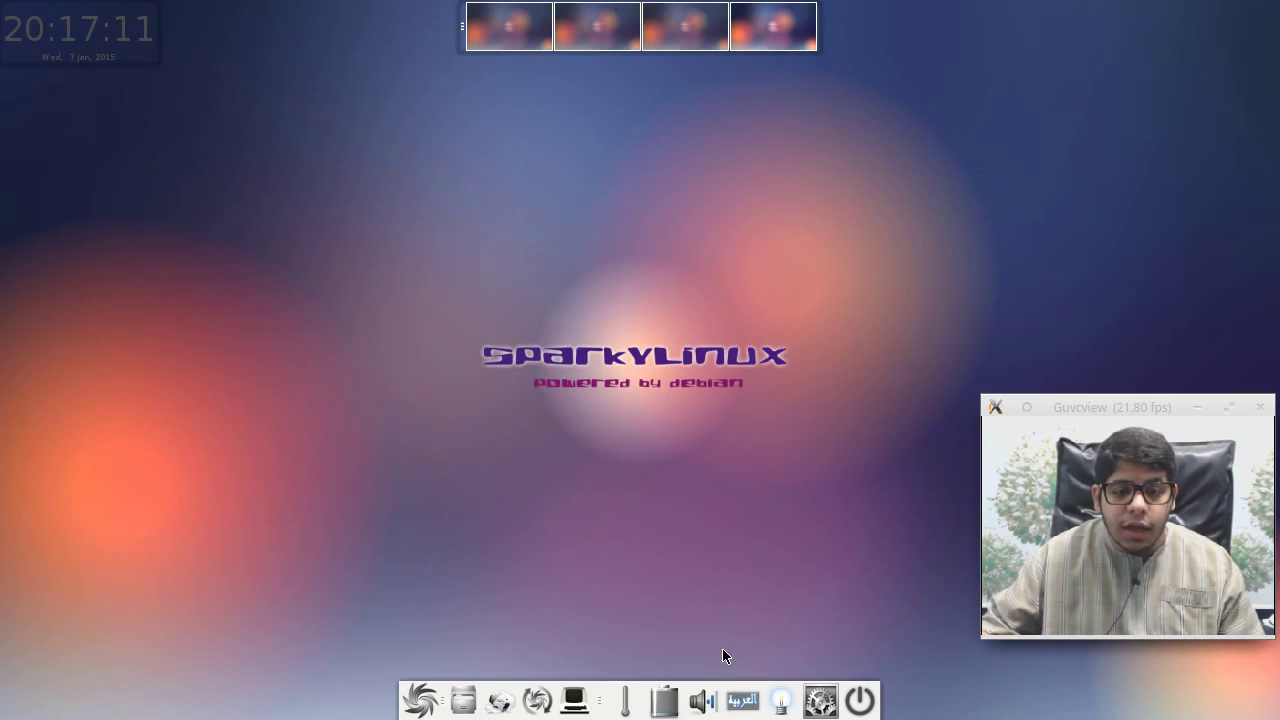
pyautogui.press('shift')
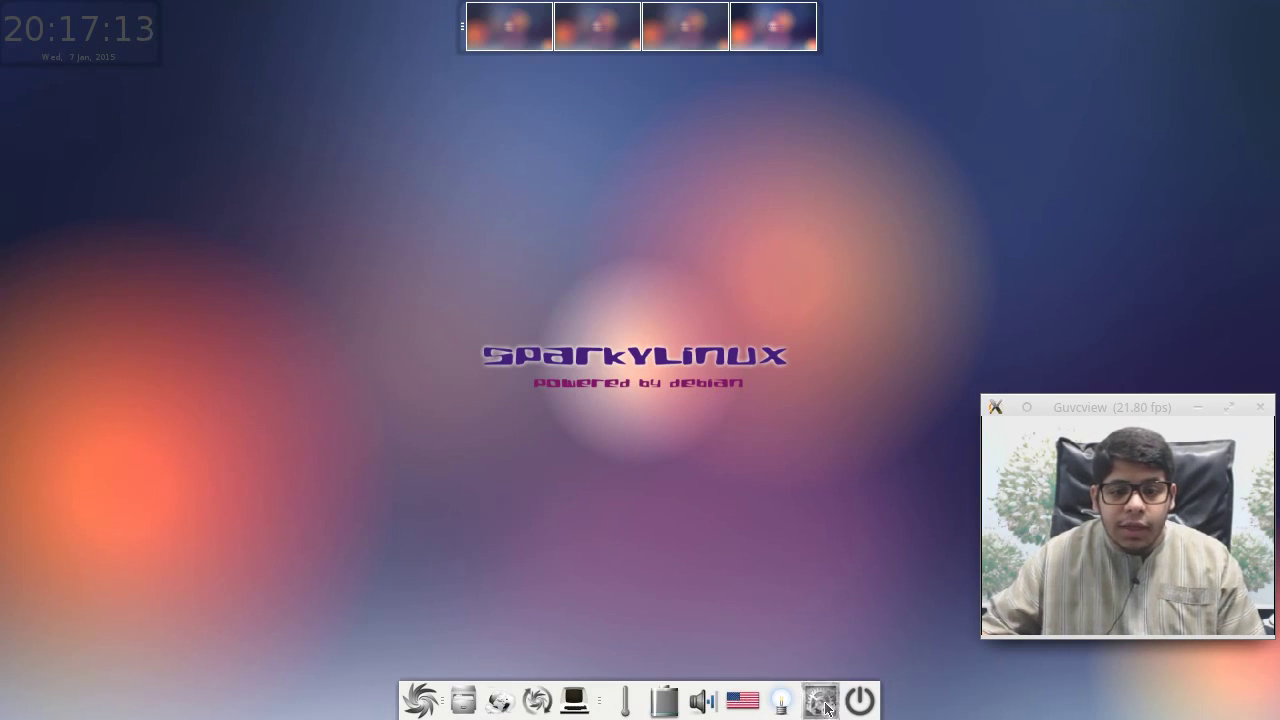
pyautogui.click(819, 700)
pyautogui.click(789, 134)
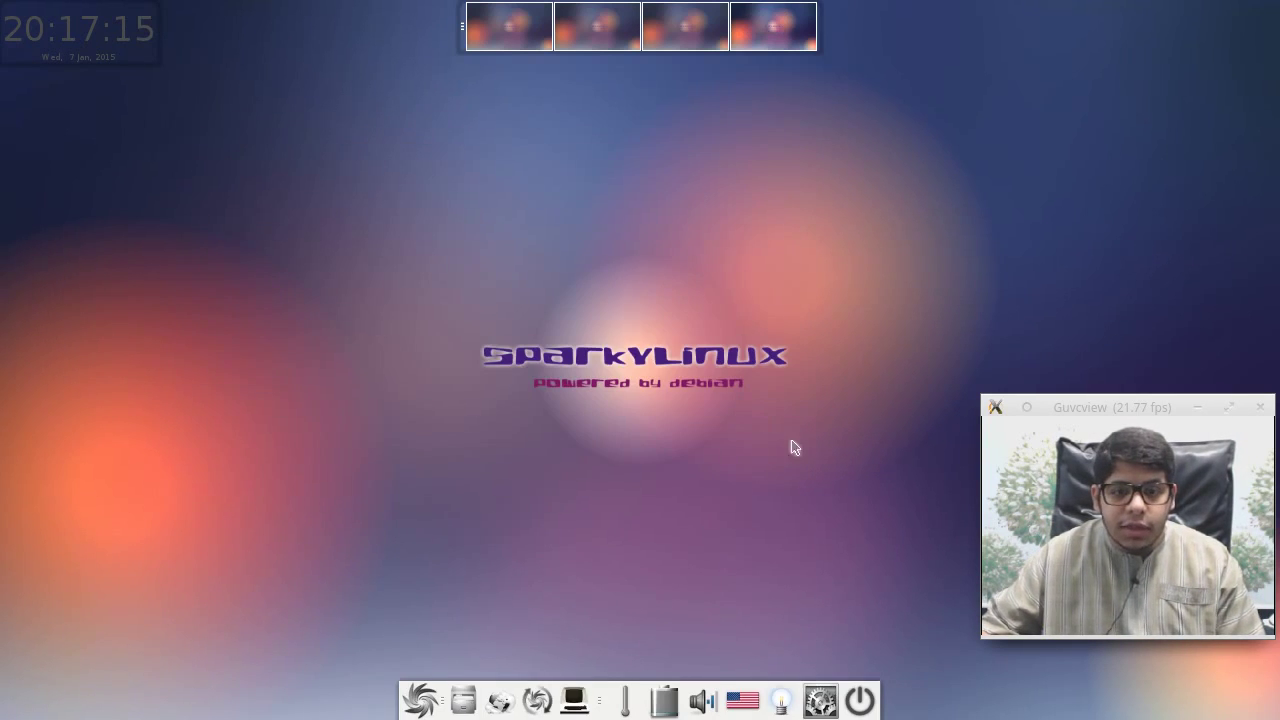
pyautogui.click(819, 700)
pyautogui.click(789, 134)
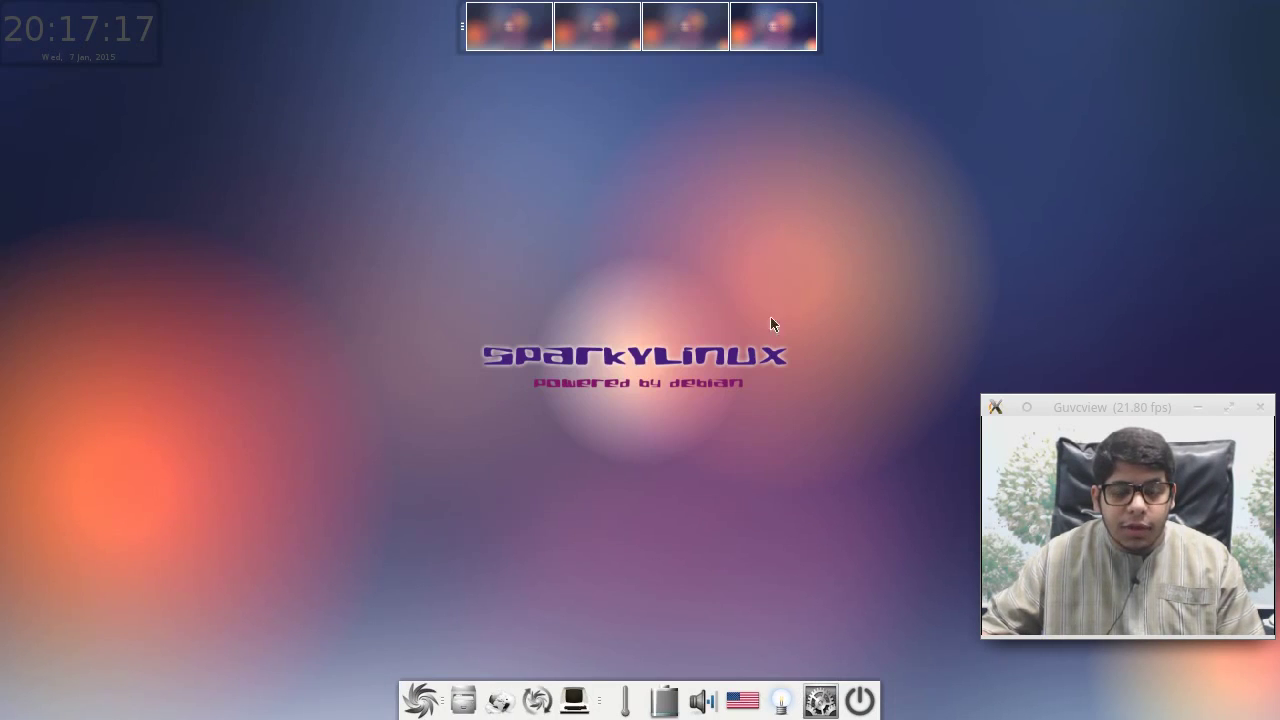
# Step: Open a terminal window, and launch System Upgrade, authorising it with the administrative password
pyautogui.click(569, 700)
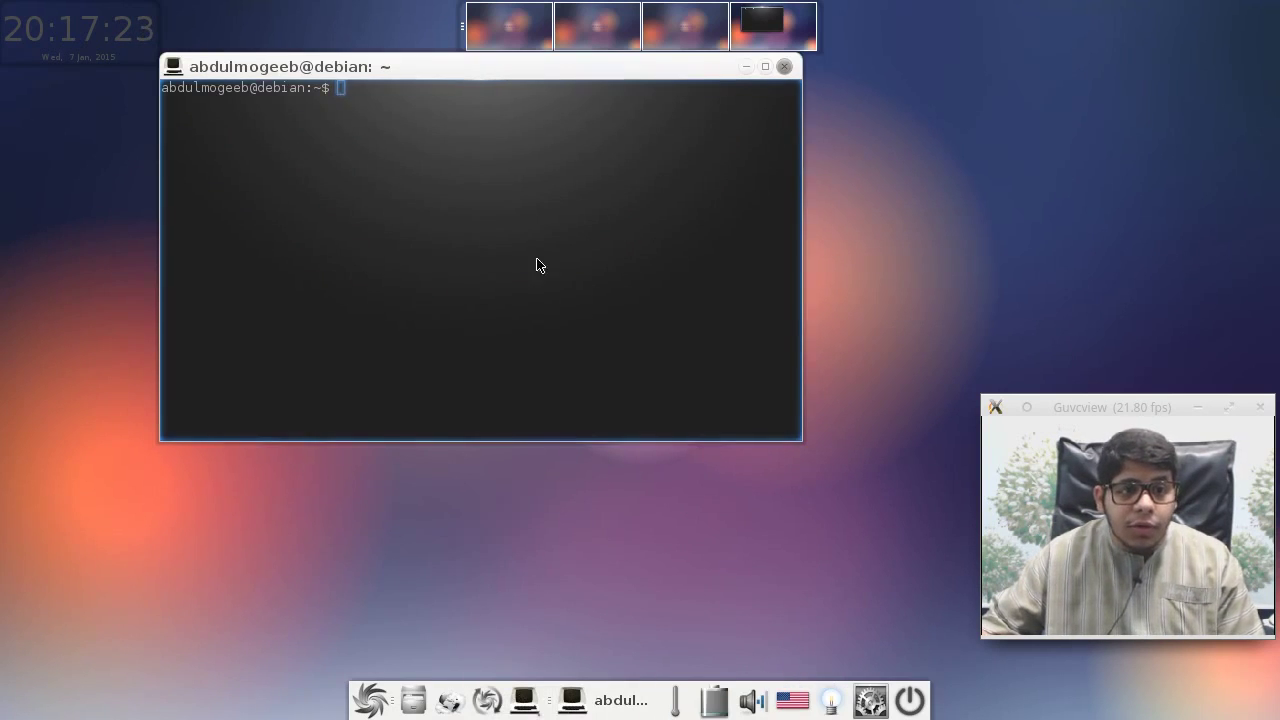
pyautogui.click(490, 704)
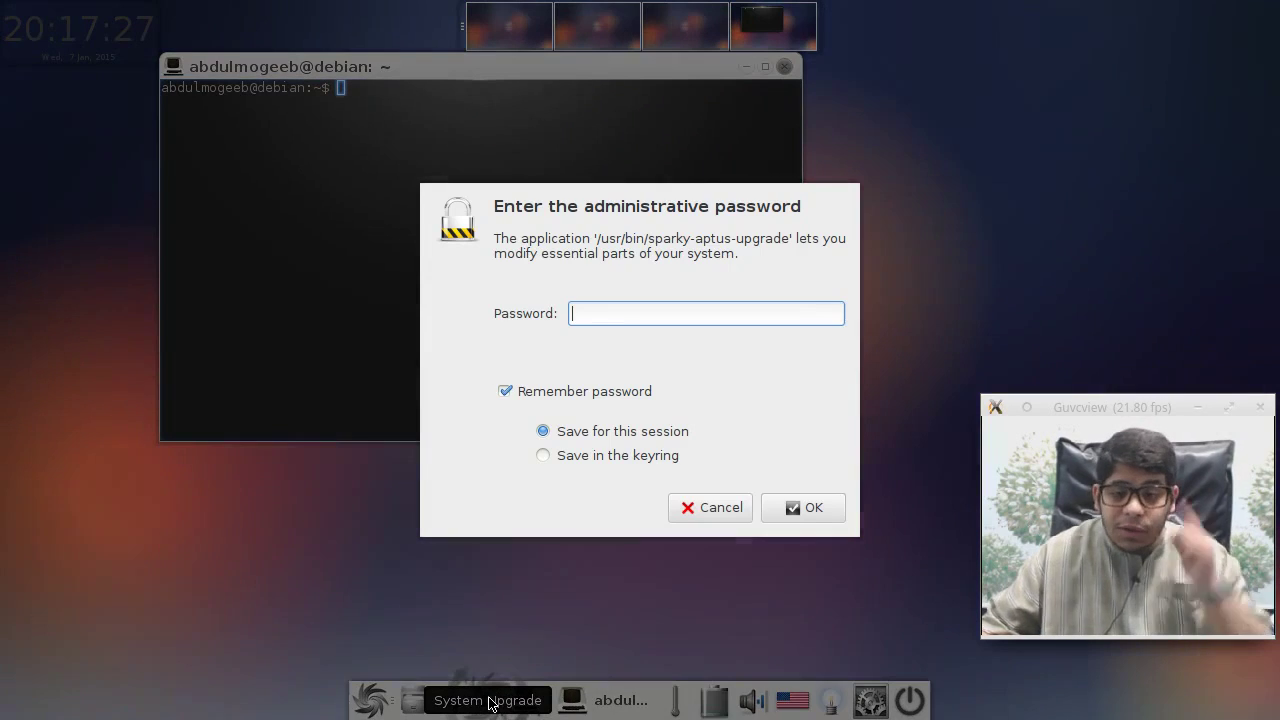
pyautogui.write('••')
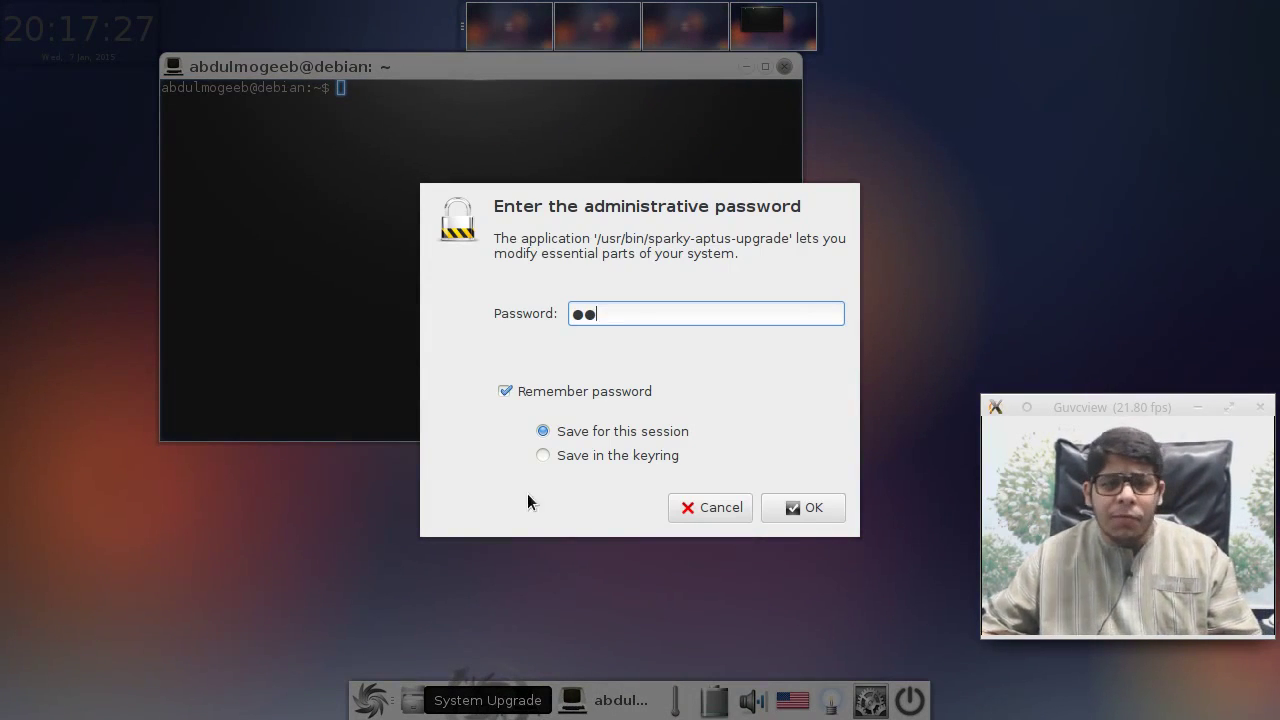
pyautogui.click(785, 498)
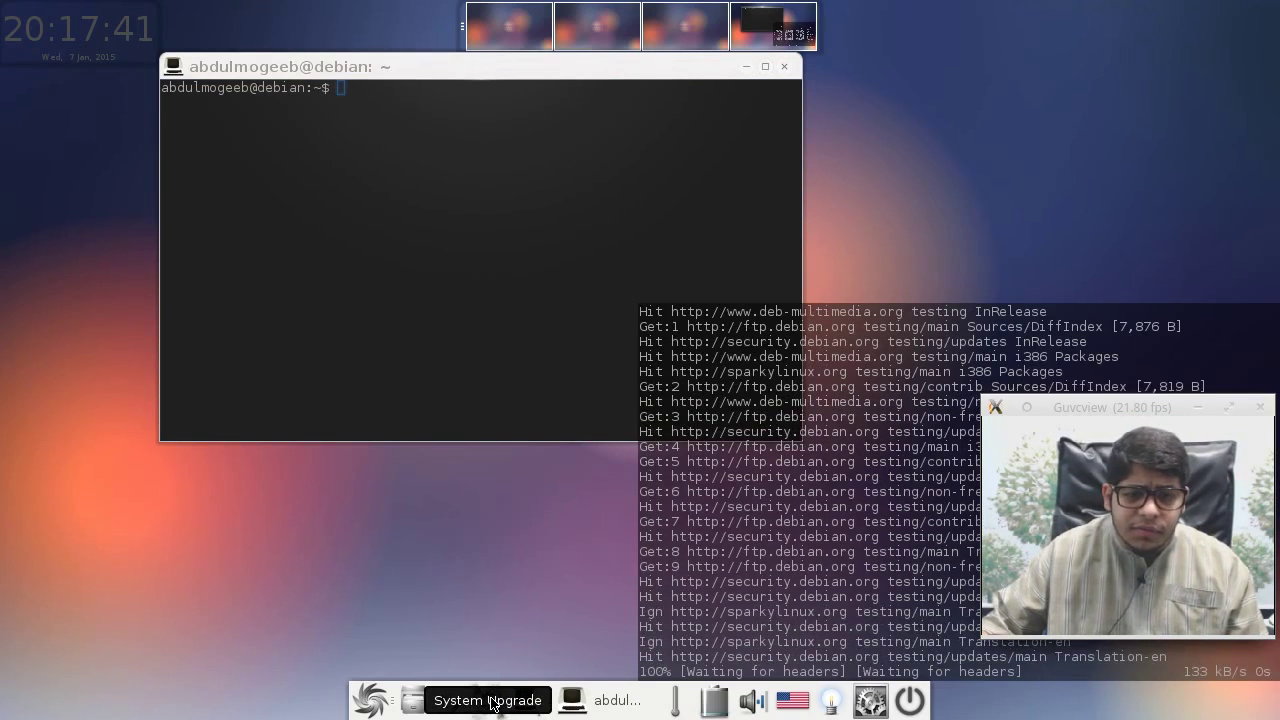
# Step: Close the System Upgrade prompt without confirming it and shift the Guvcview window slightly over the upgrade output
pyautogui.click(435, 703)
pyautogui.click(789, 134)
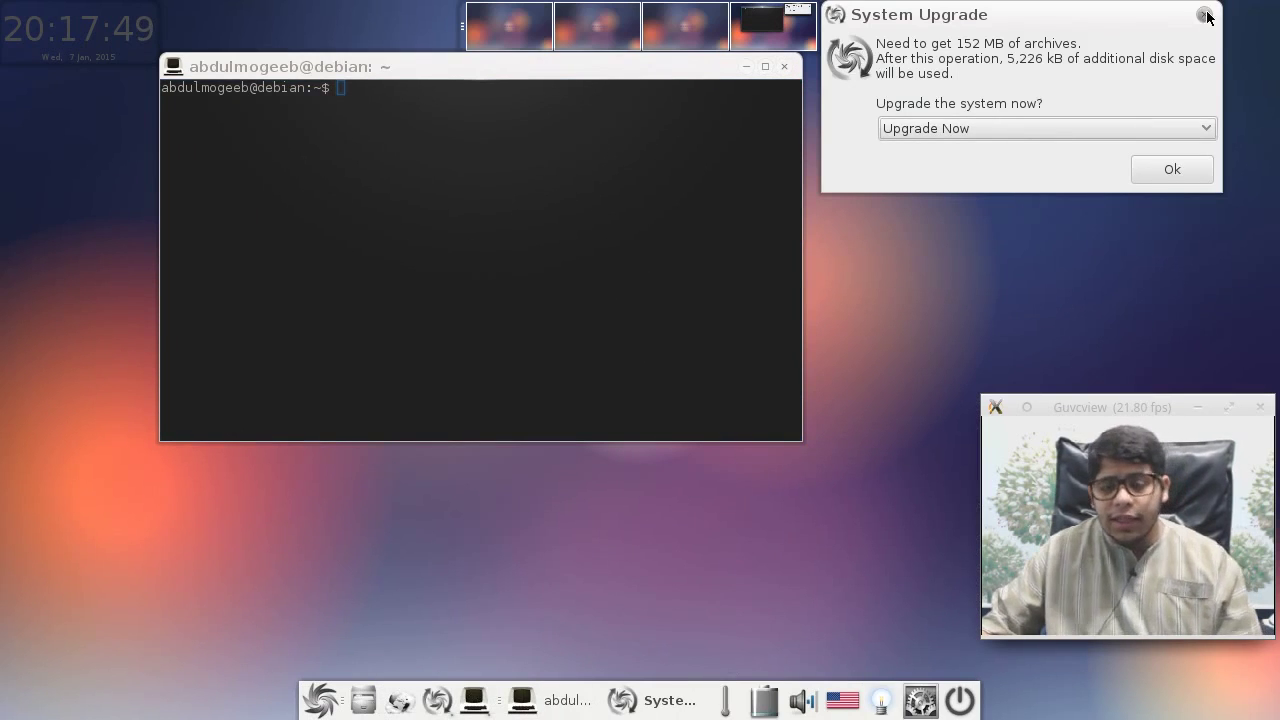
pyautogui.click(1207, 16)
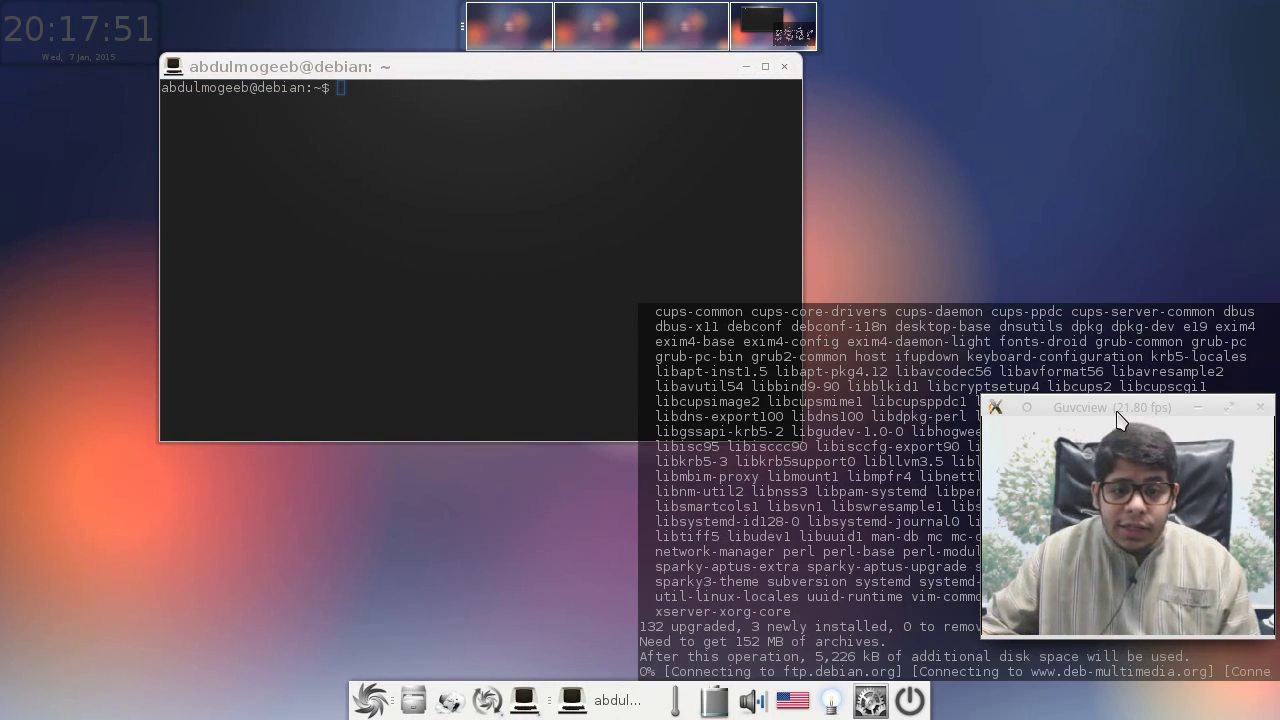
pyautogui.moveTo(1120, 420); pyautogui.dragTo(1091, 448)
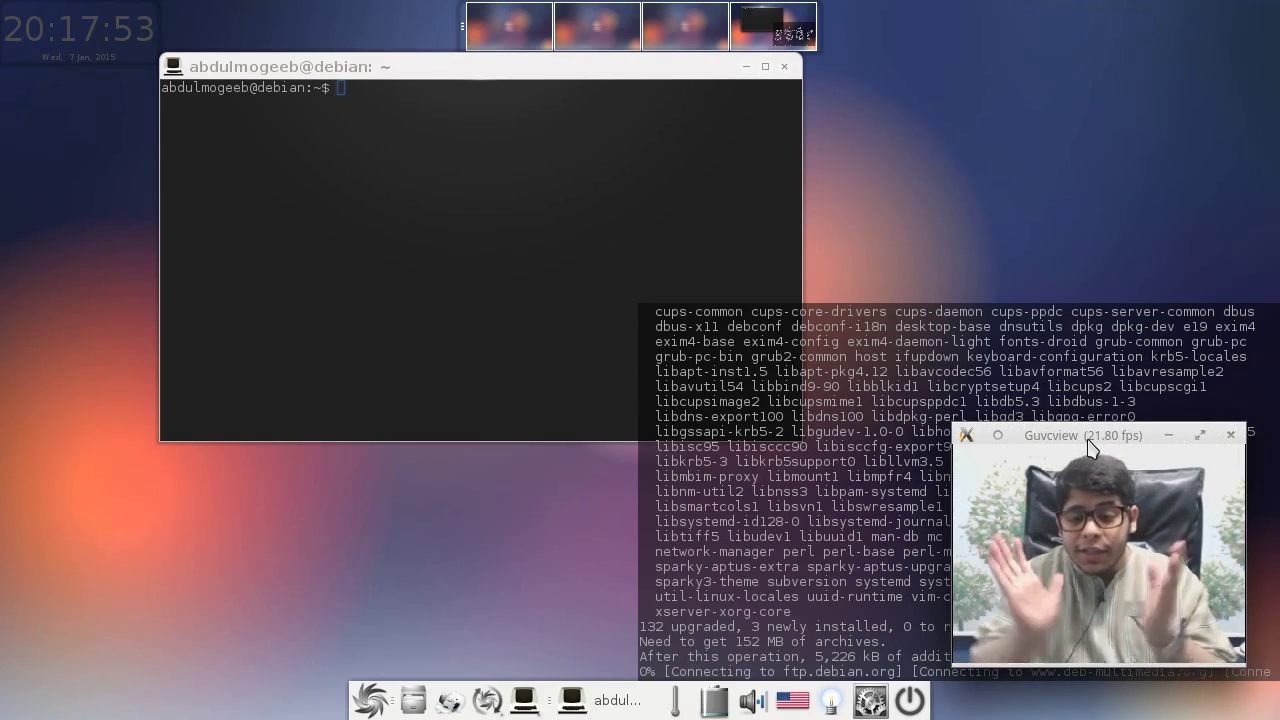